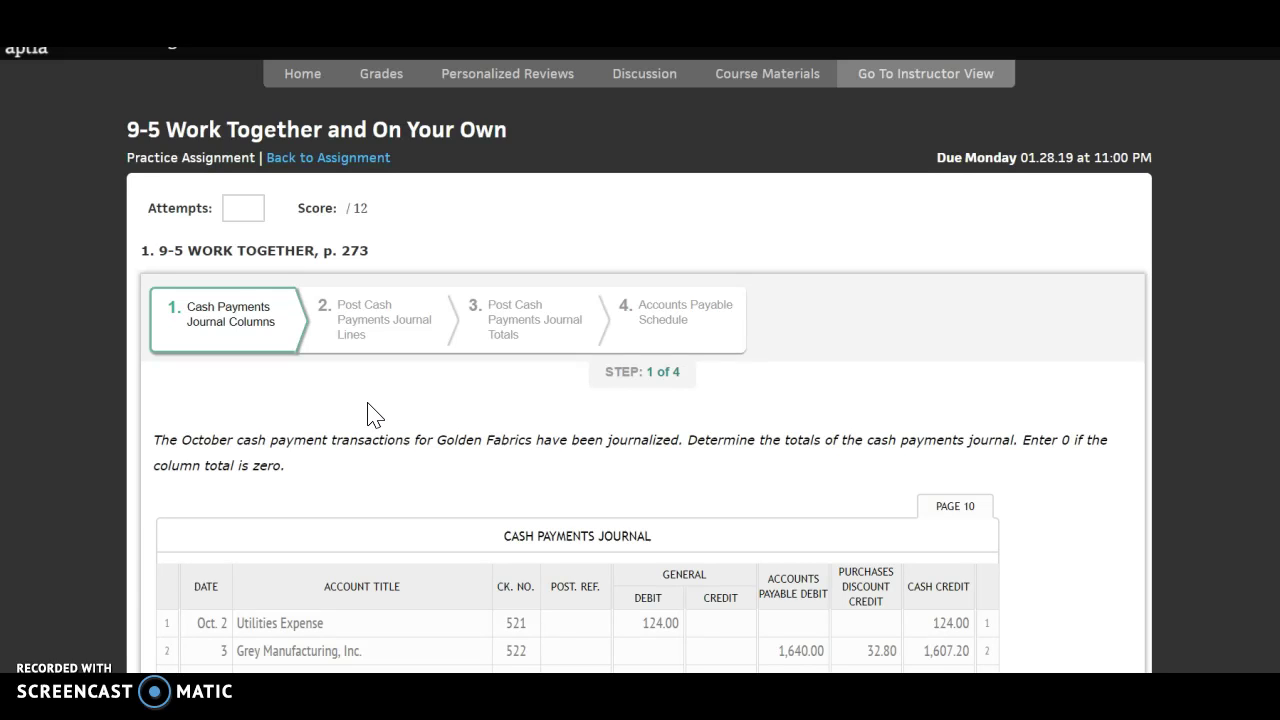
Step: Scroll down to the cash payments journal and start editing its empty row 10
scroll(375, 416, down, 1)
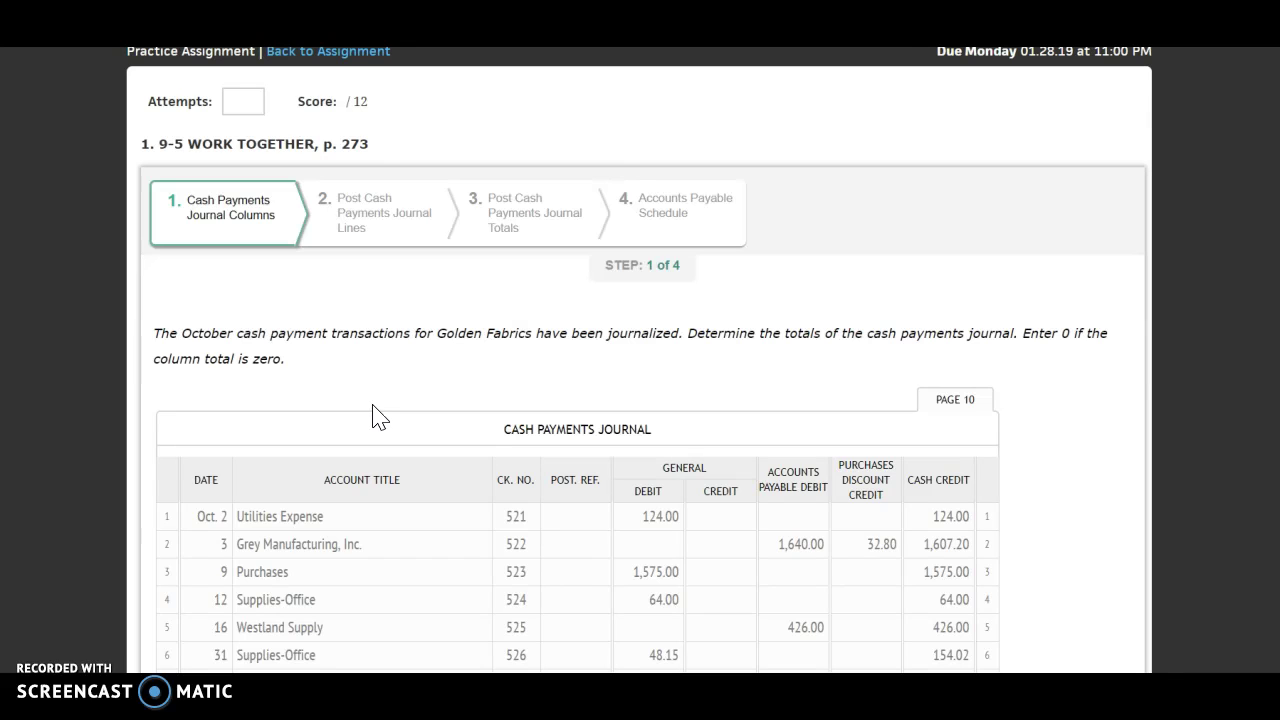
scroll(375, 416, down, 3)
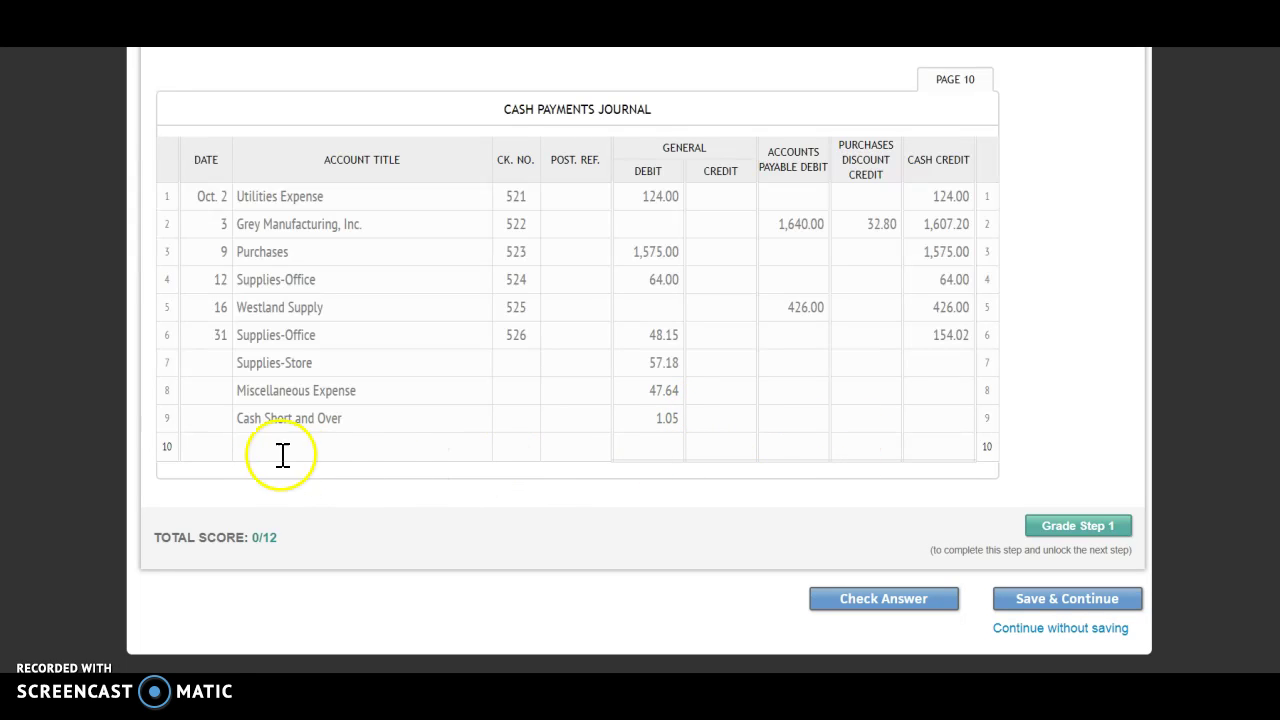
click(220, 448)
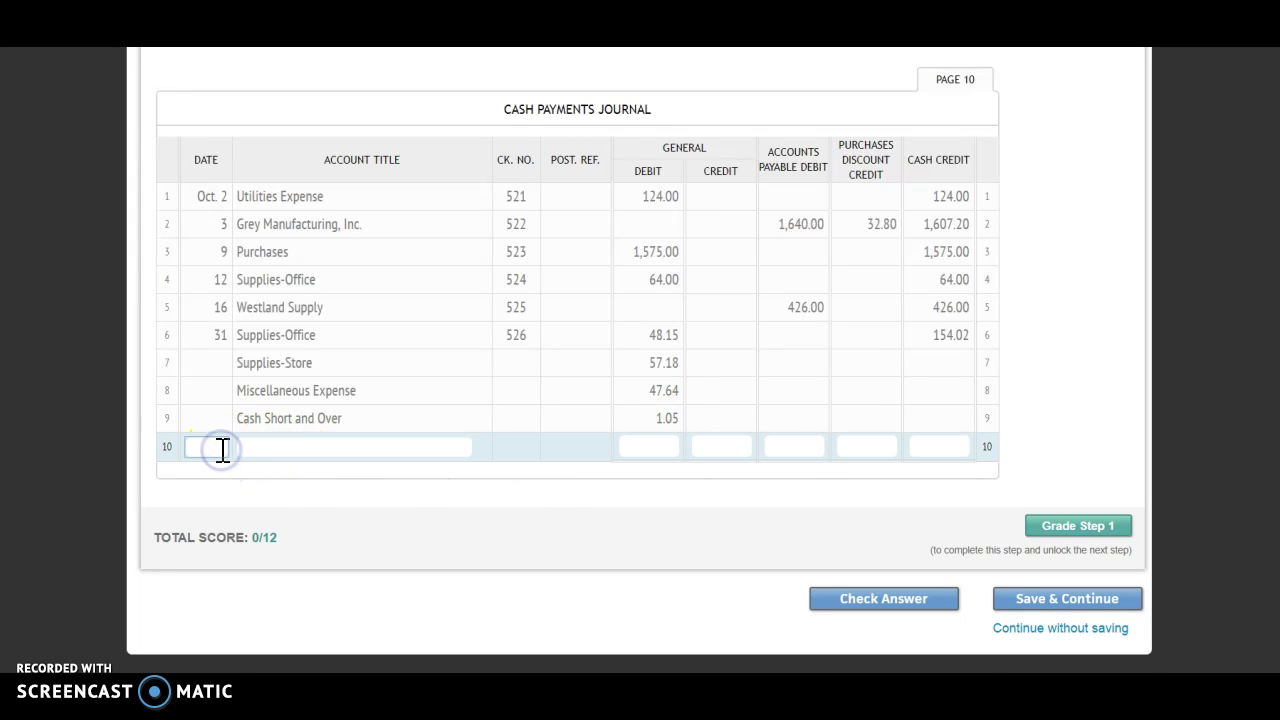
Step: Enter 31 as the date and 'Totals' as the account title in row 10
scroll(220, 449, up, 1)
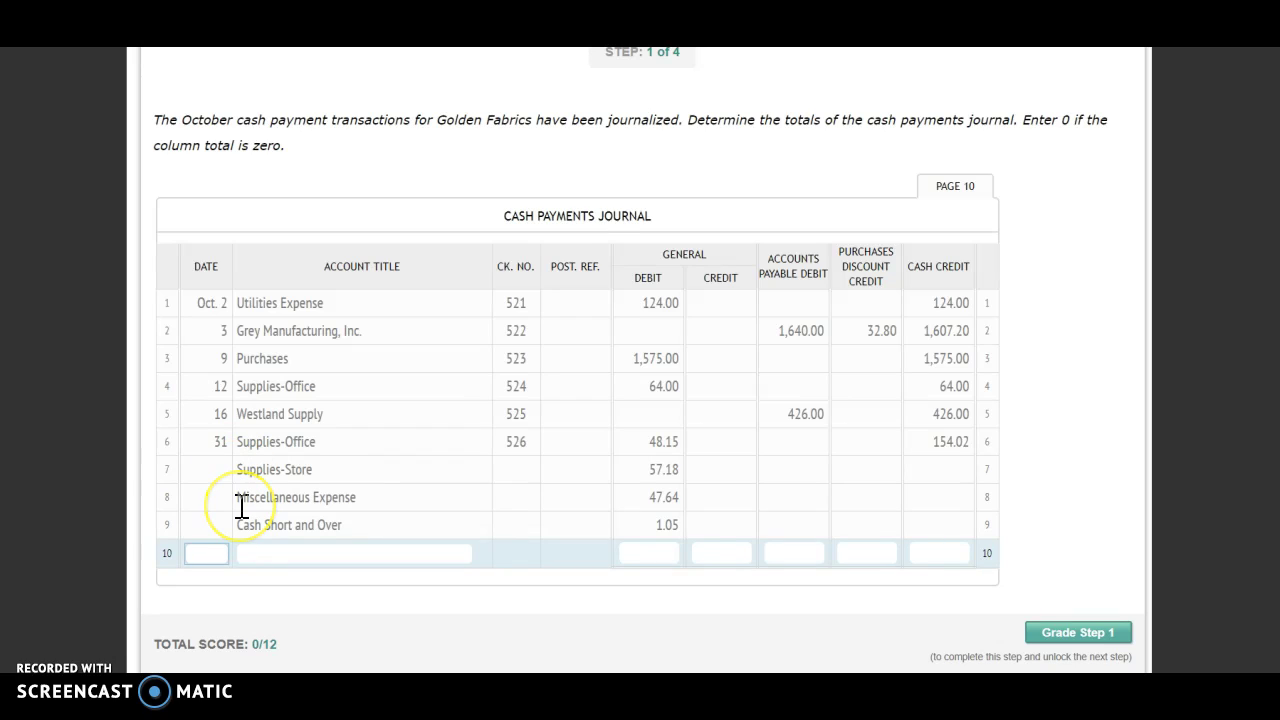
text(31)
key(Tab)
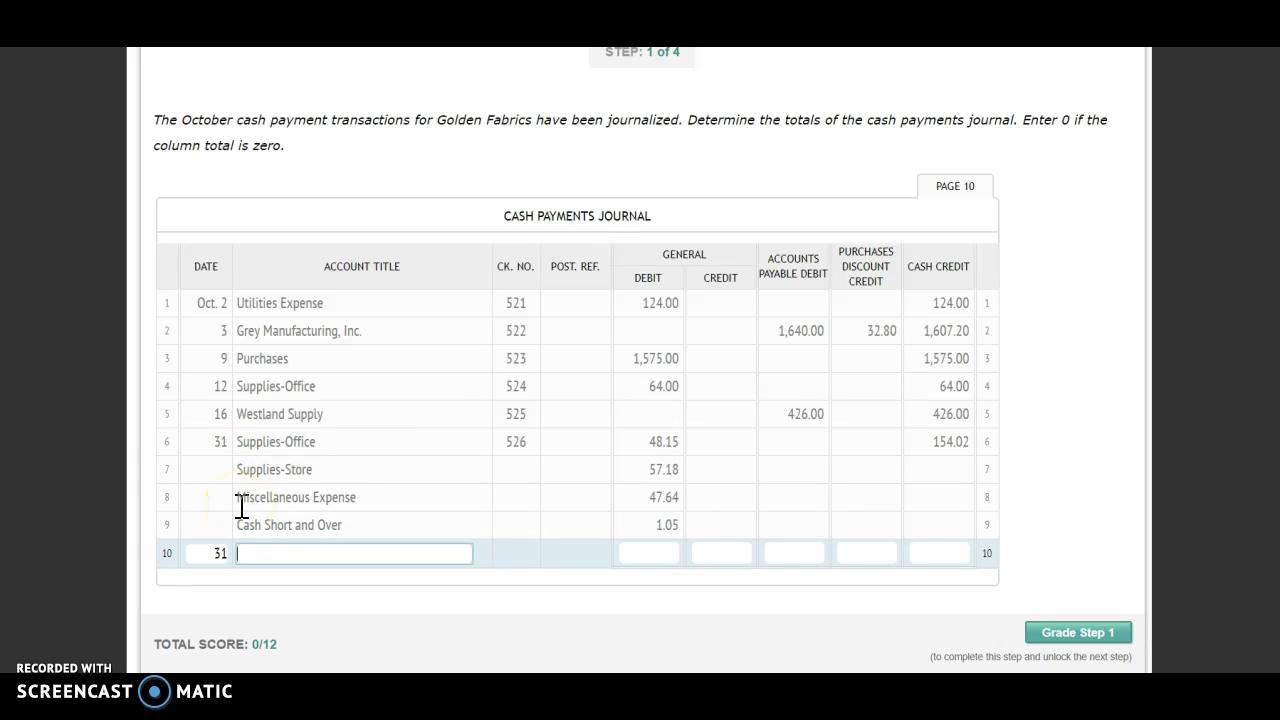
text(Totals)
key(Tab)
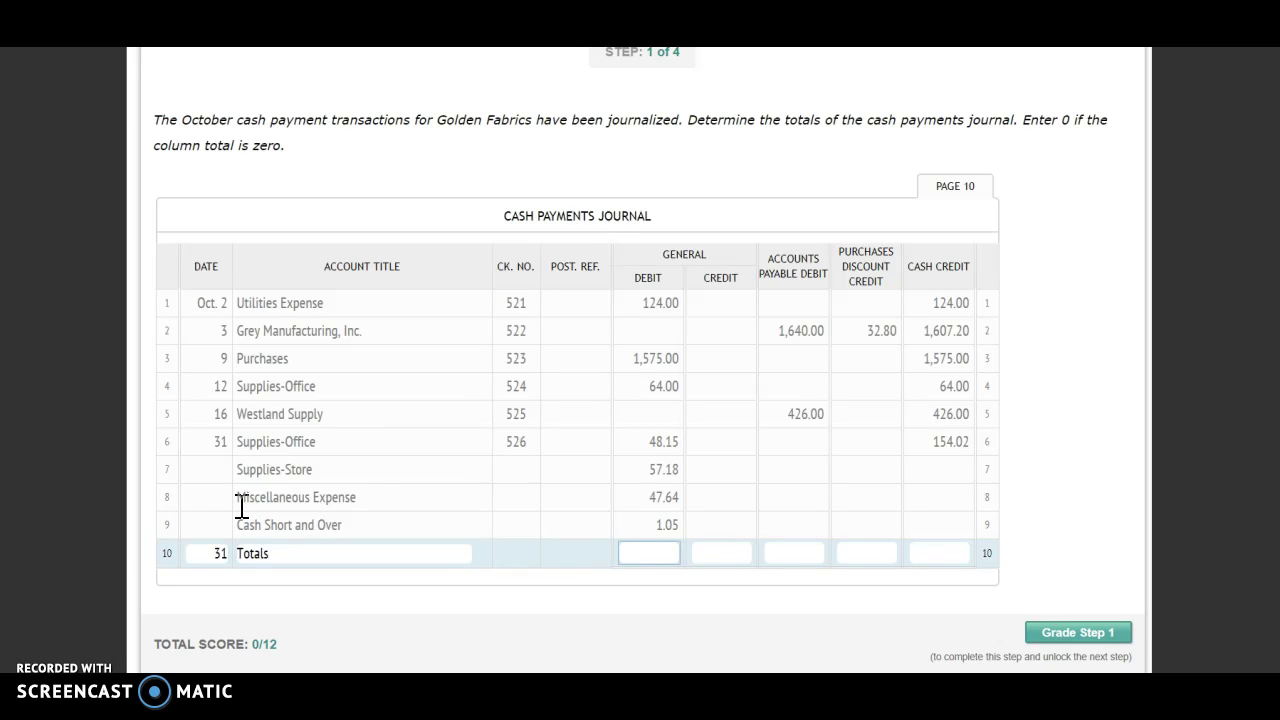
Step: Enter the column totals 1,917.02, 0.00, 2,066.00, 32.80 and 3,950.22
text(1,917.02)
key(Tab)
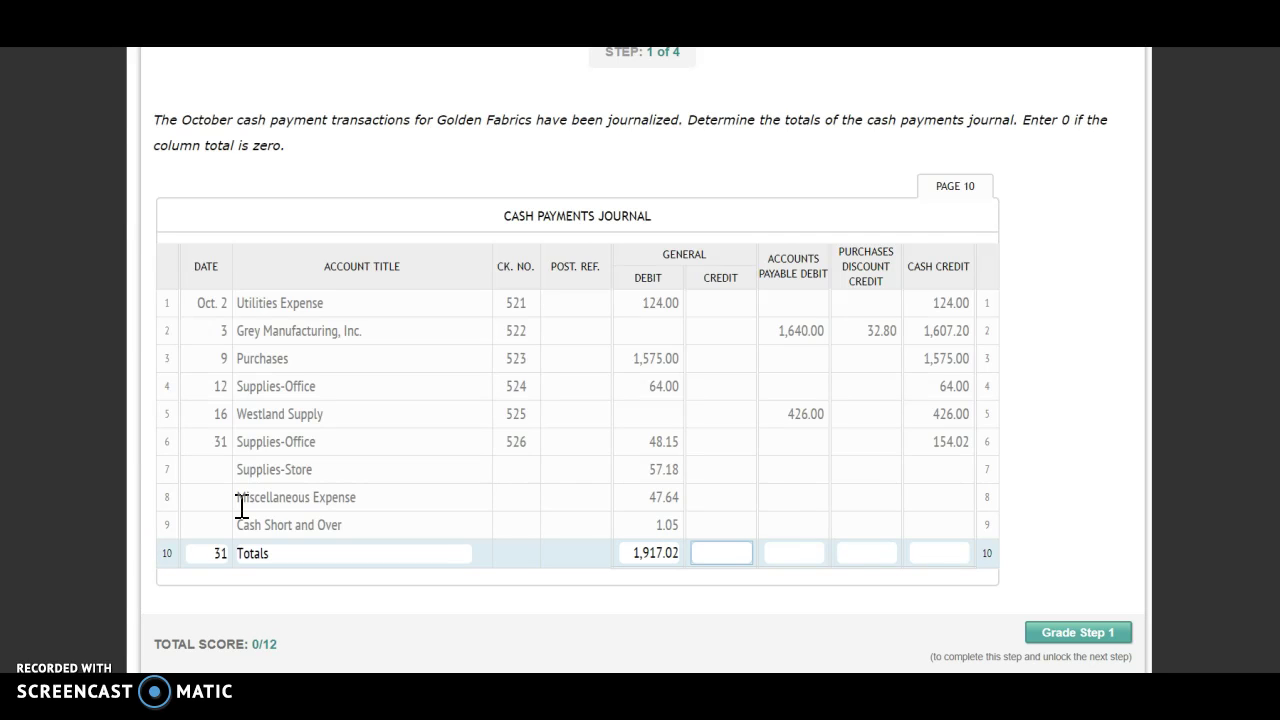
text(0)
key(Tab)
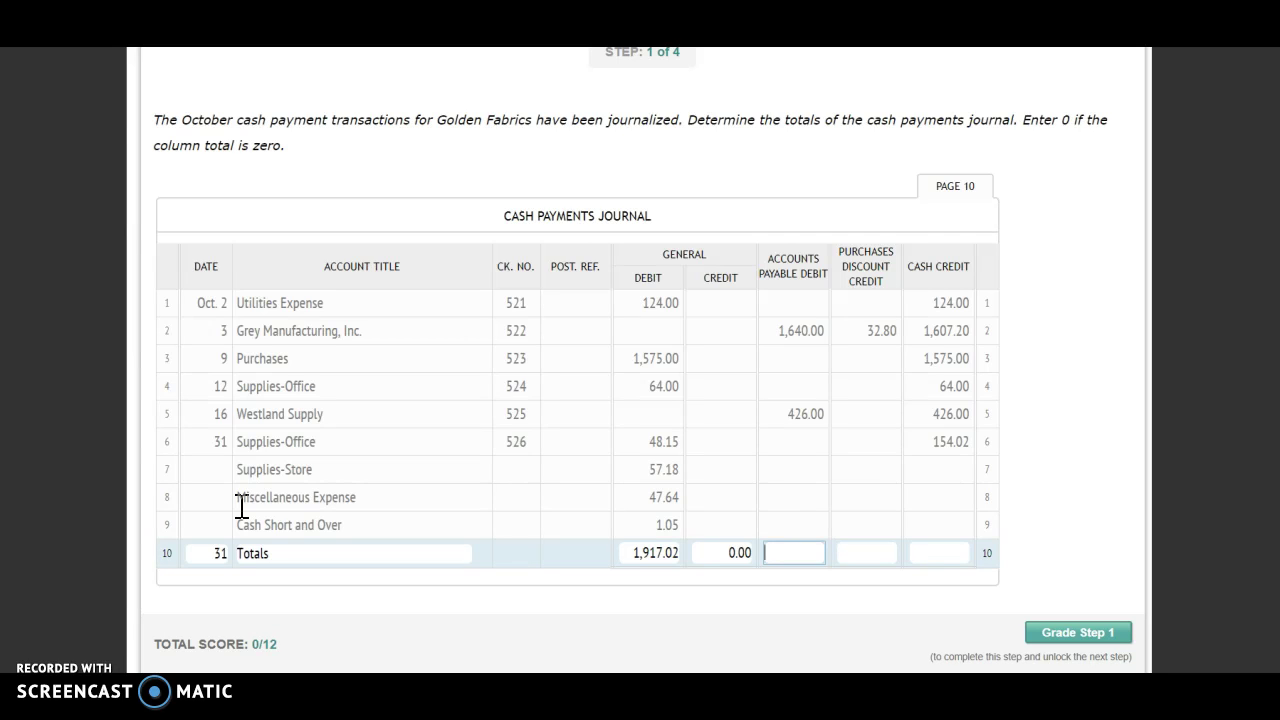
text(2066)
key(Tab)
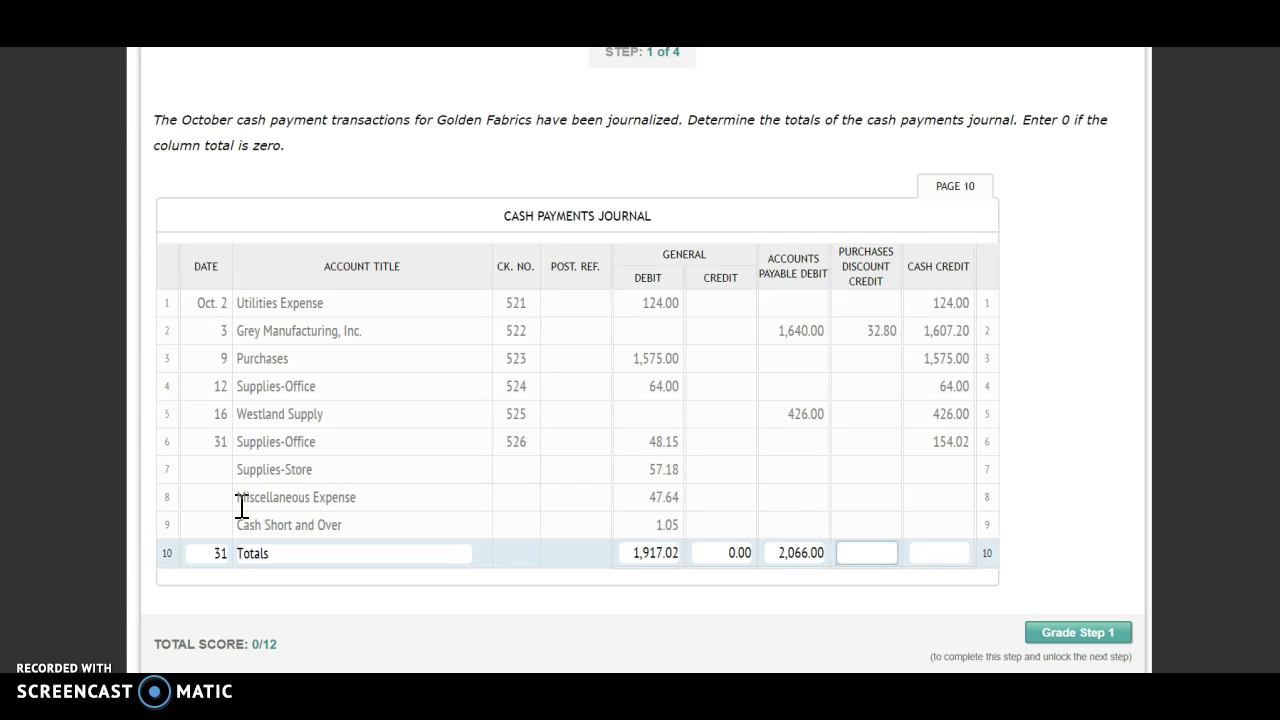
text(32.80)
key(Tab)
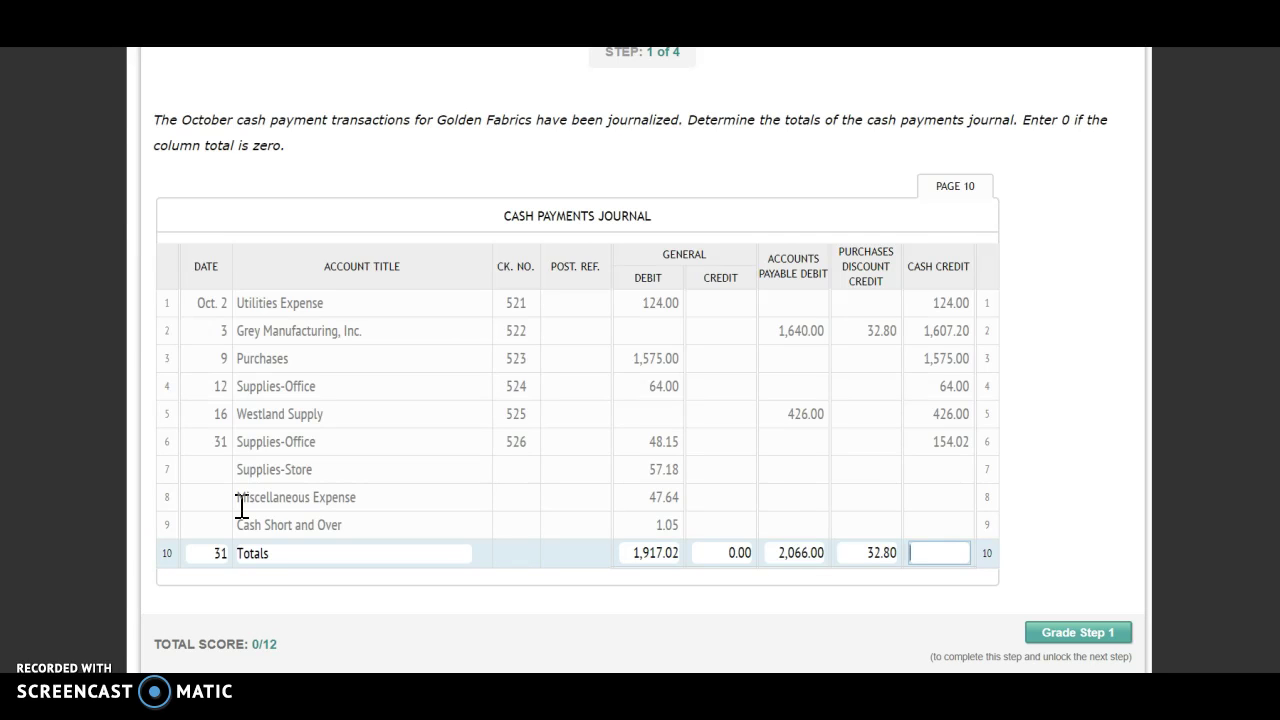
text(3950.22)
click(1100, 358)
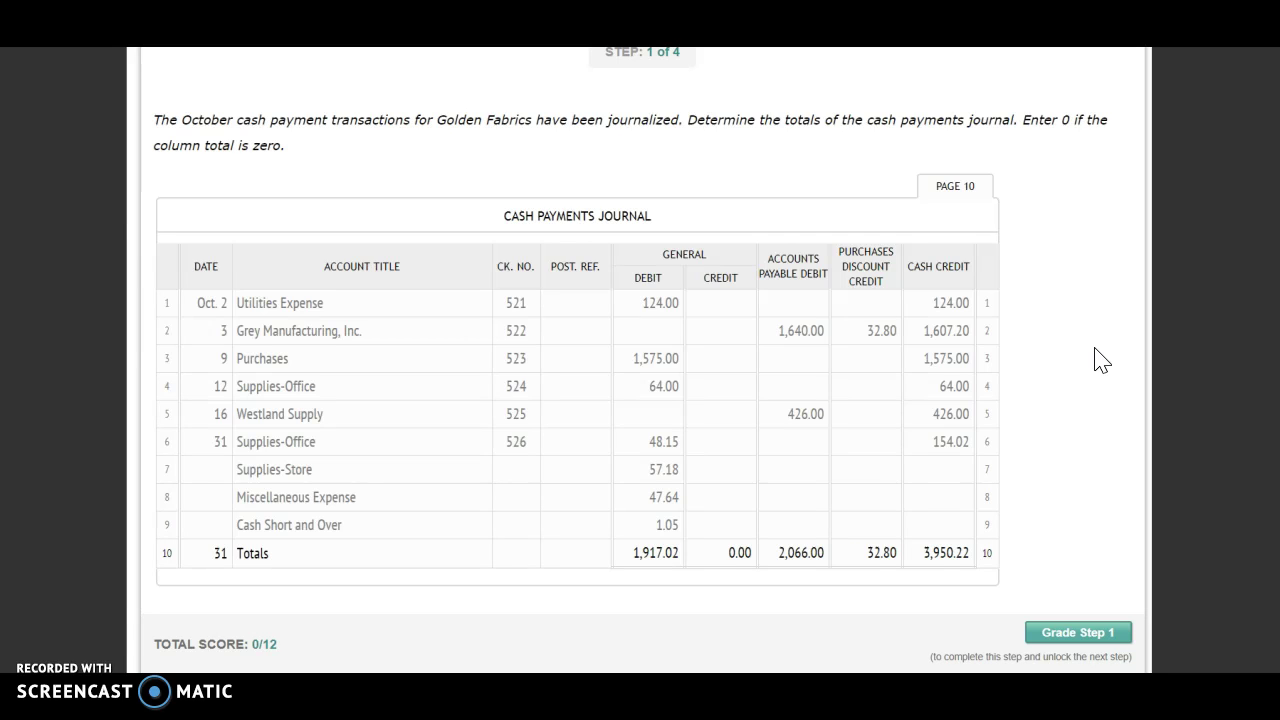
Step: Grade Step 1 for a 9/9 score and advance to Step 2 of 4
click(1090, 352)
scroll(1095, 355, down, 3)
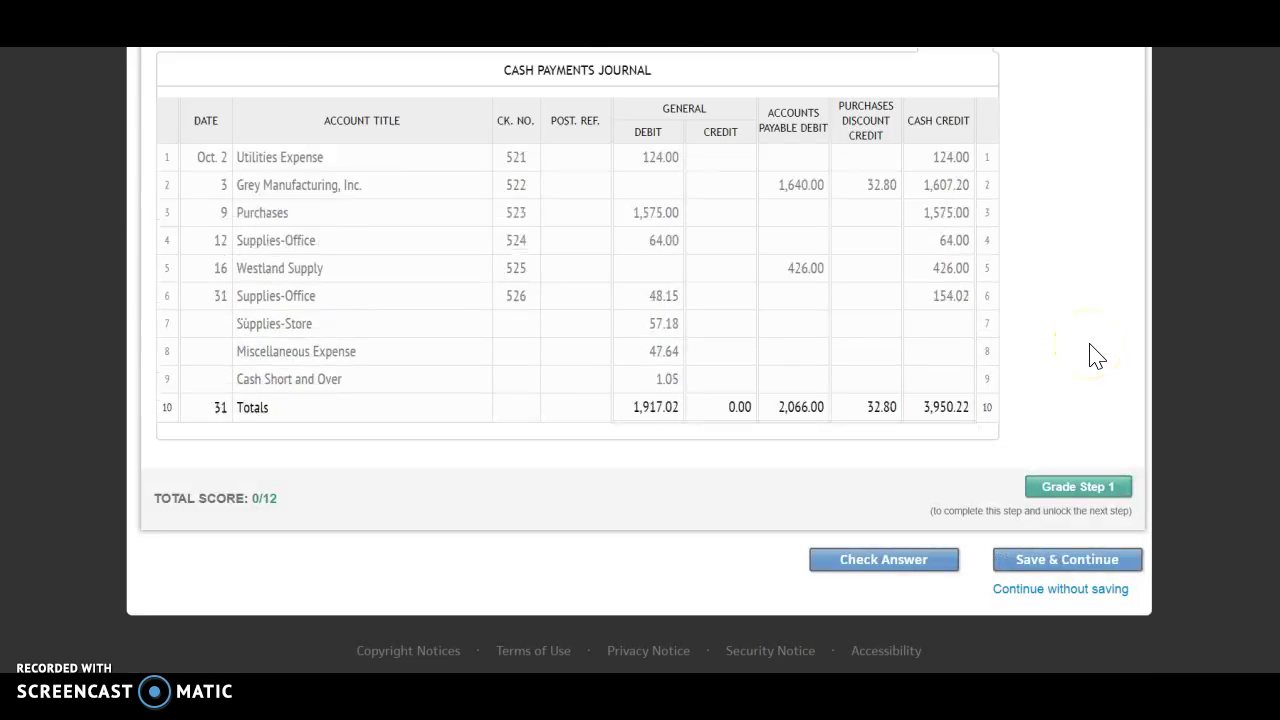
click(1094, 487)
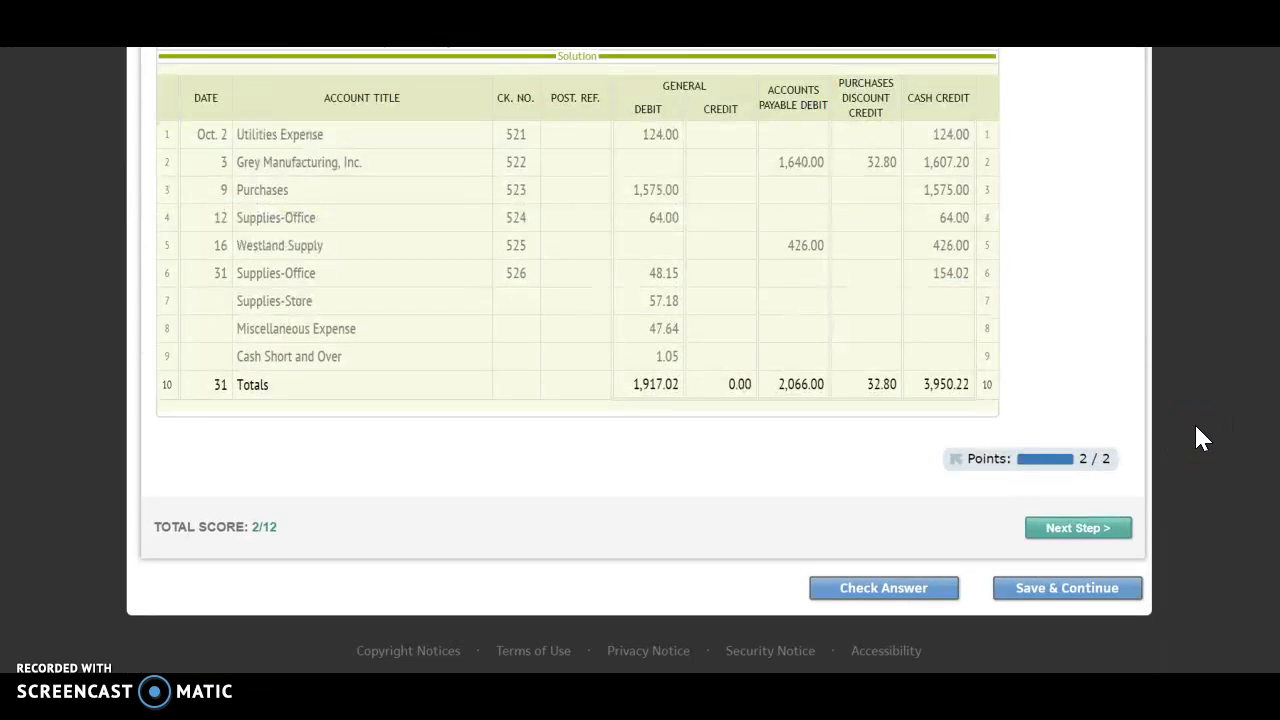
click(1106, 525)
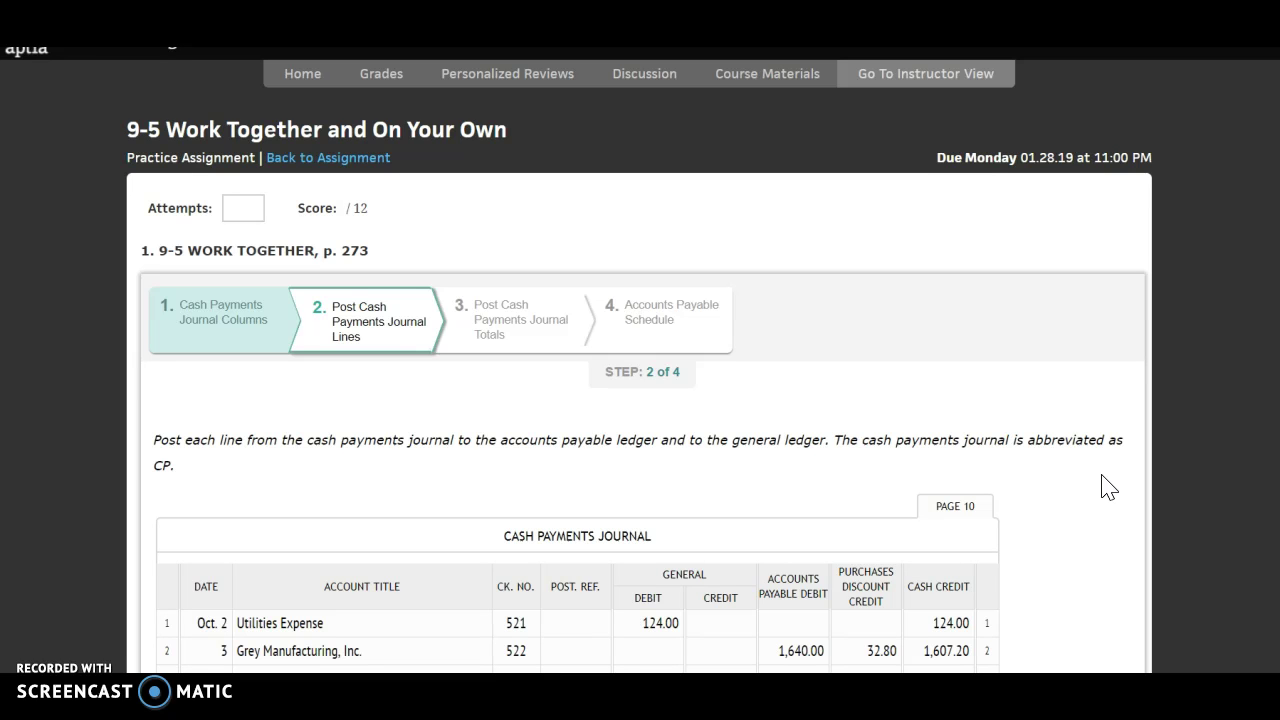
Step: Scroll down to the General Ledger and expand the Utilities Expense account
scroll(1108, 487, down, 3)
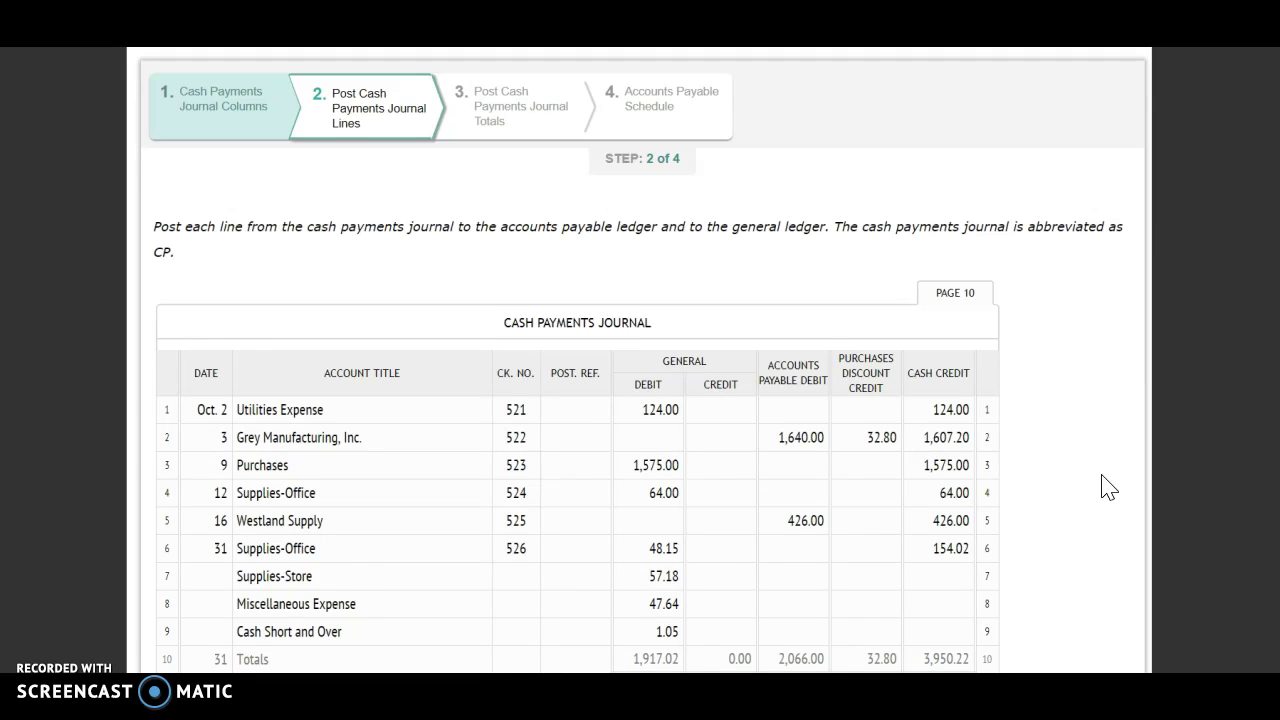
scroll(1108, 487, down, 5)
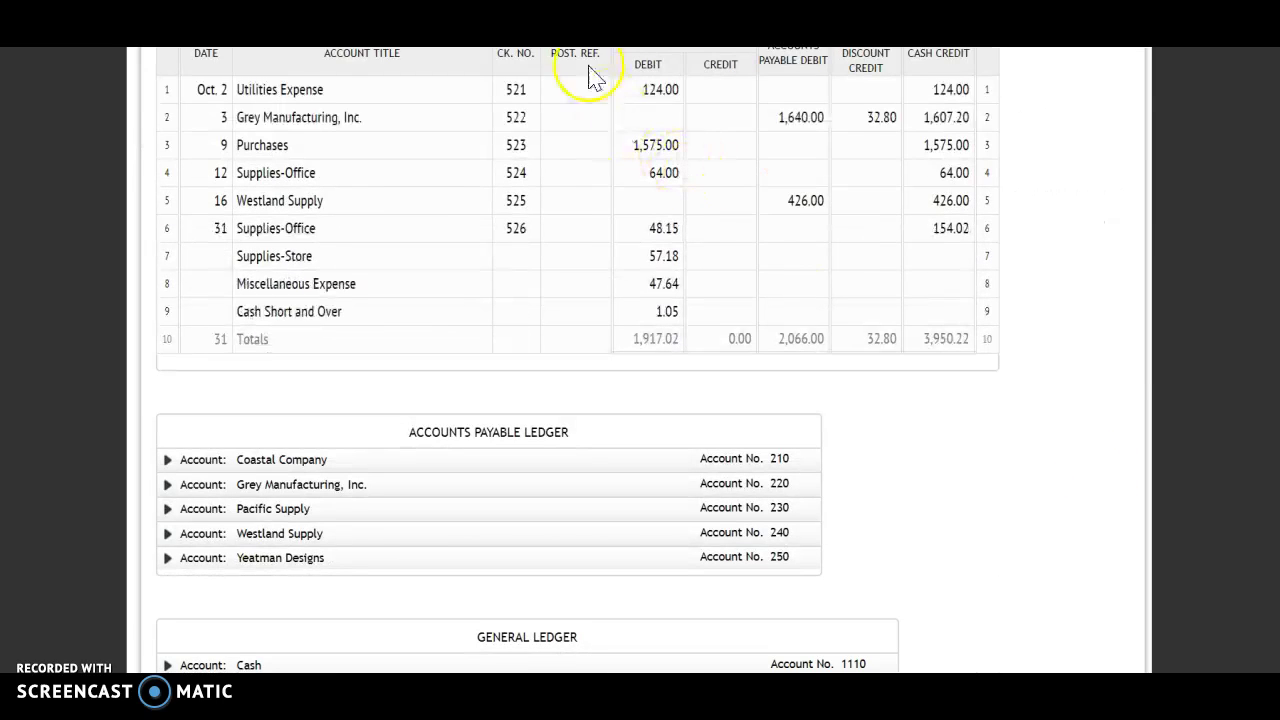
click(584, 91)
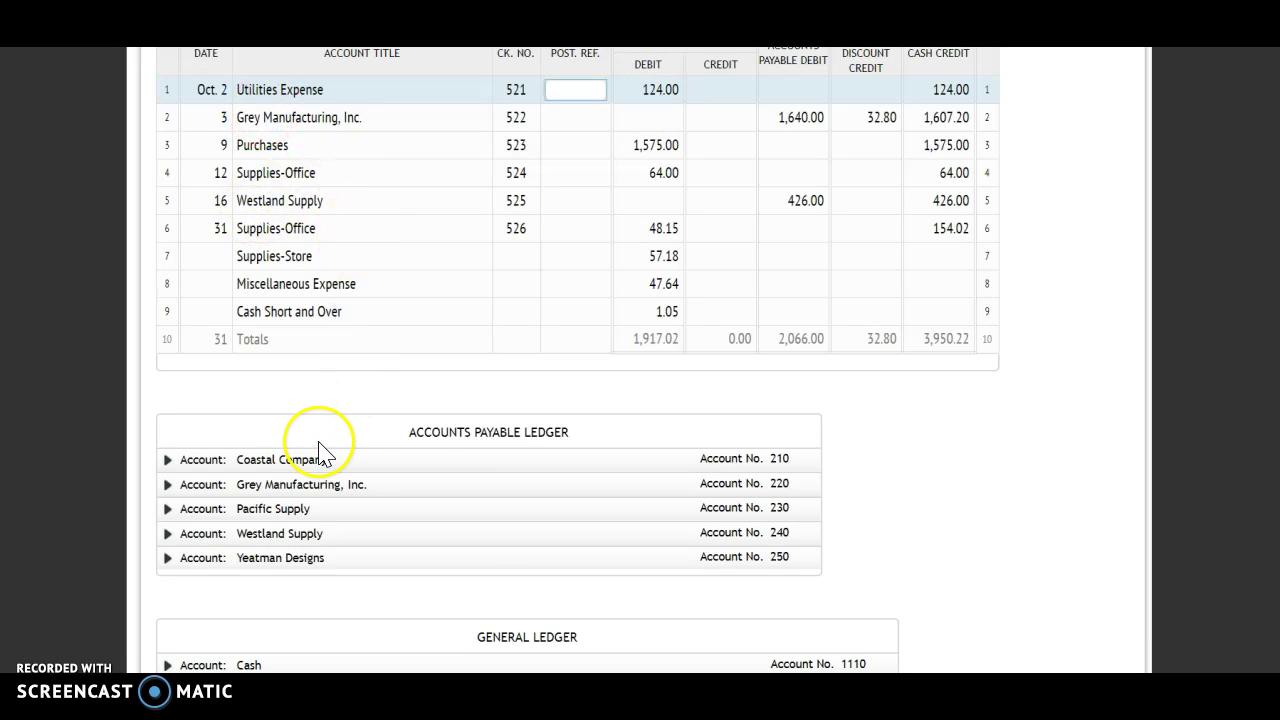
scroll(423, 540, down, 2)
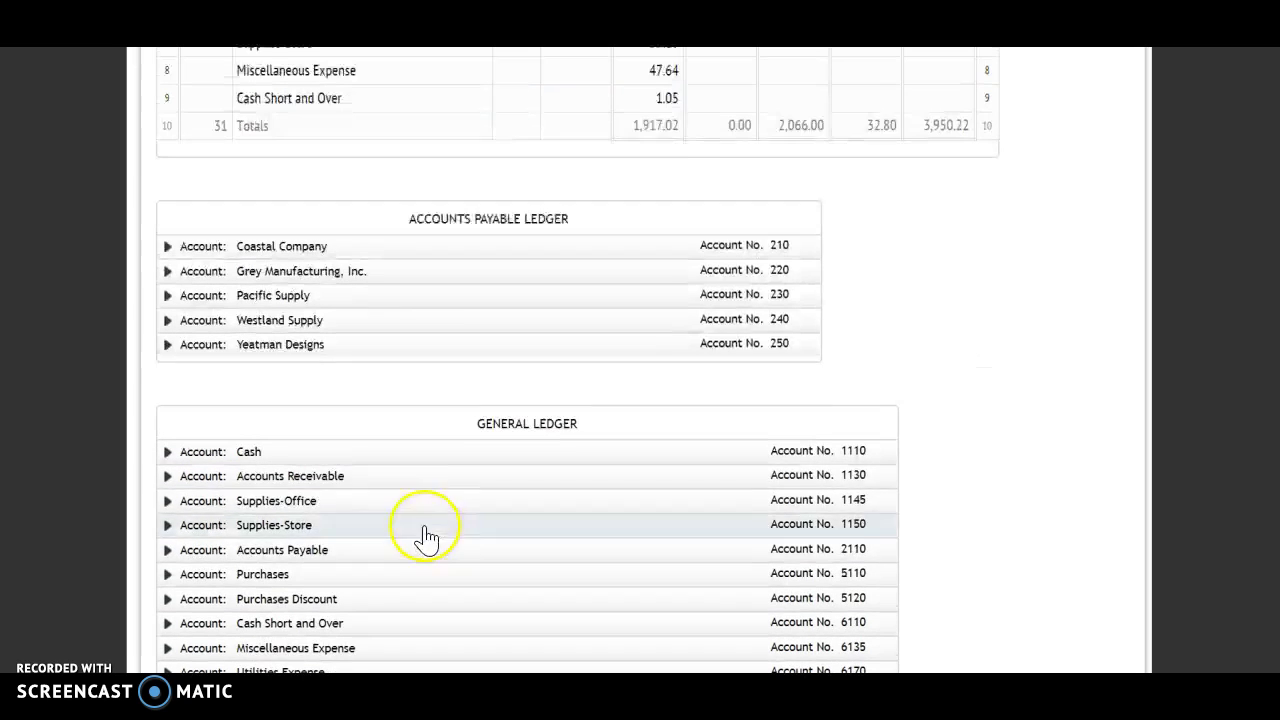
scroll(468, 553, down, 1)
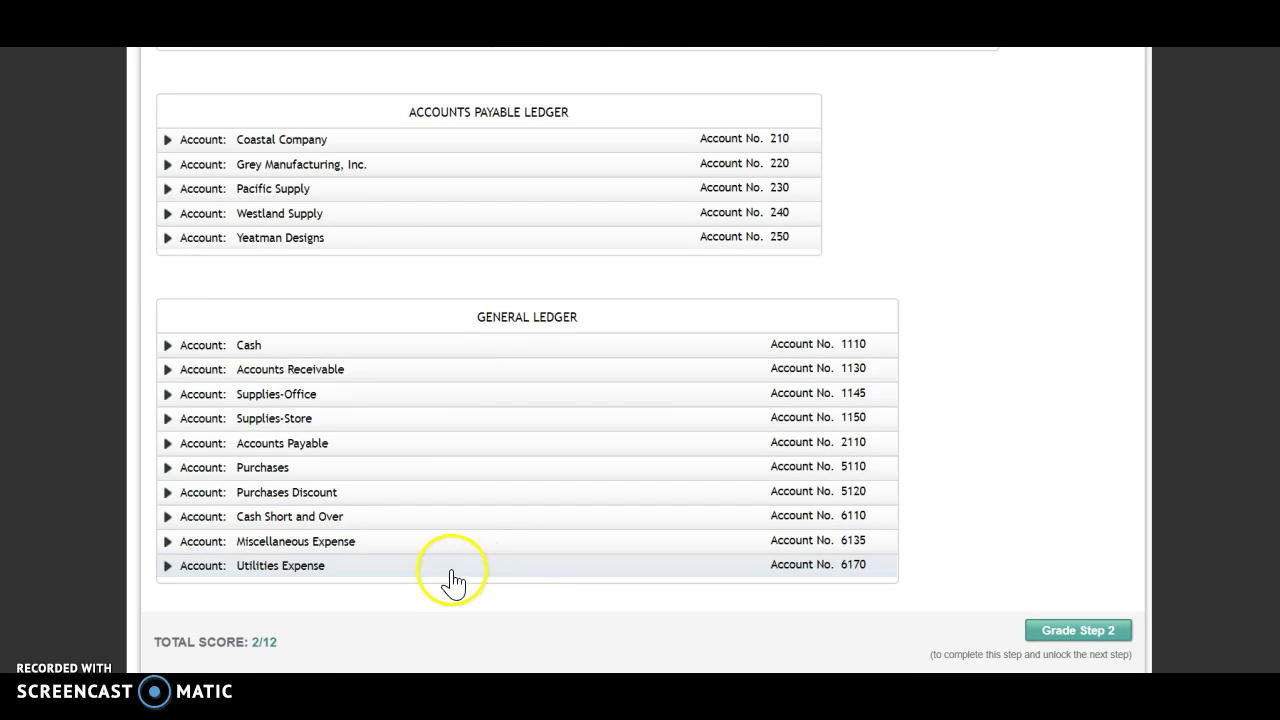
click(452, 570)
Step: Start a Utilities Expense ledger entry dated 2 with posting reference CP10
scroll(450, 580, down, 1)
click(212, 558)
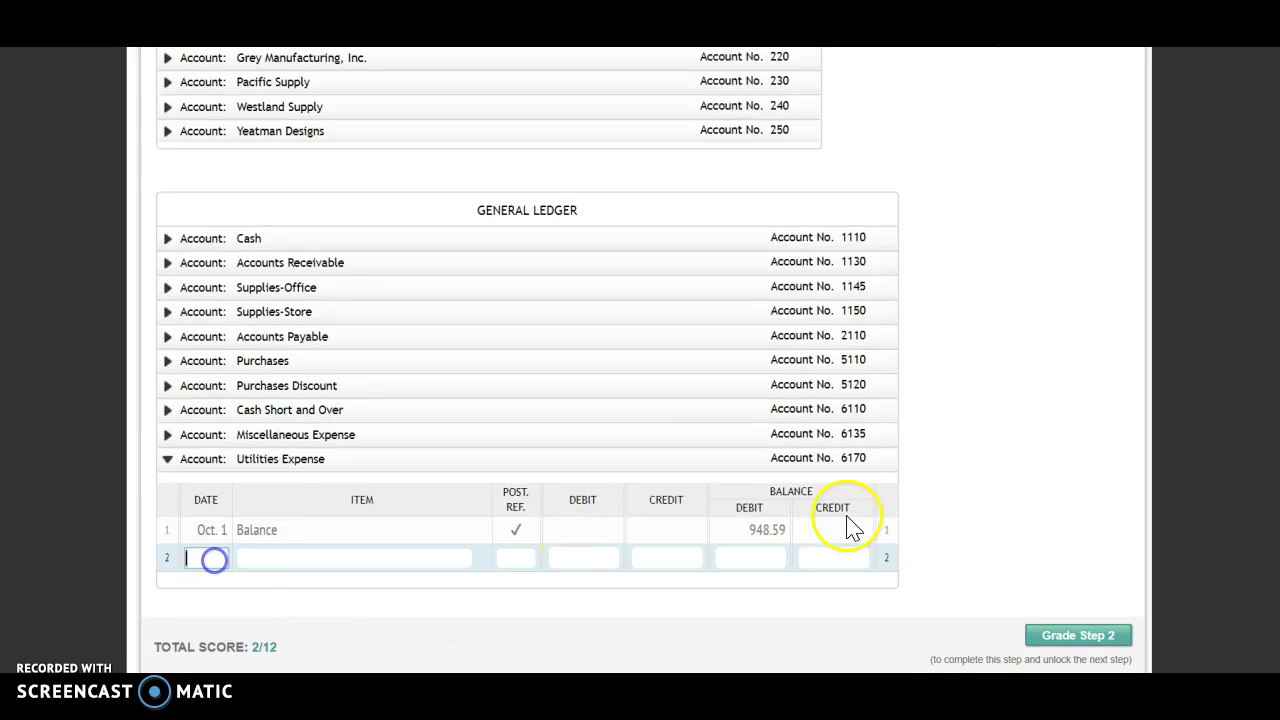
scroll(860, 525, up, 7)
scroll(872, 518, down, 2)
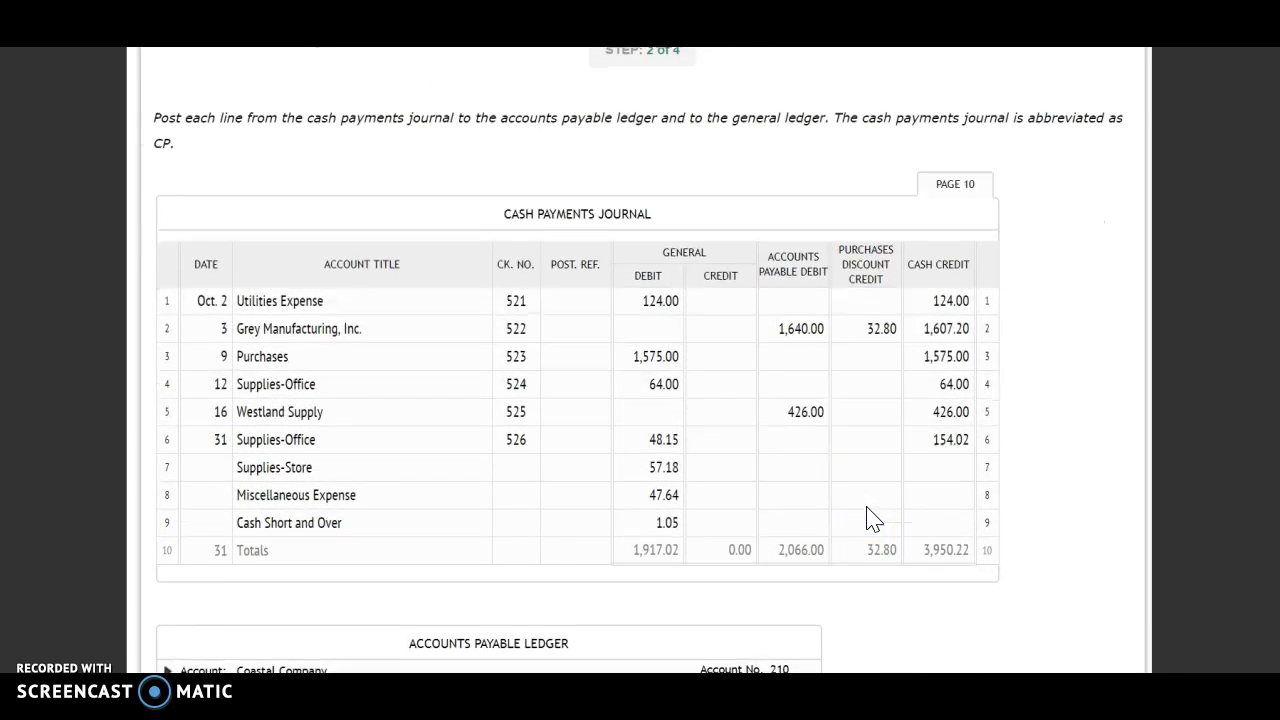
scroll(872, 518, down, 6)
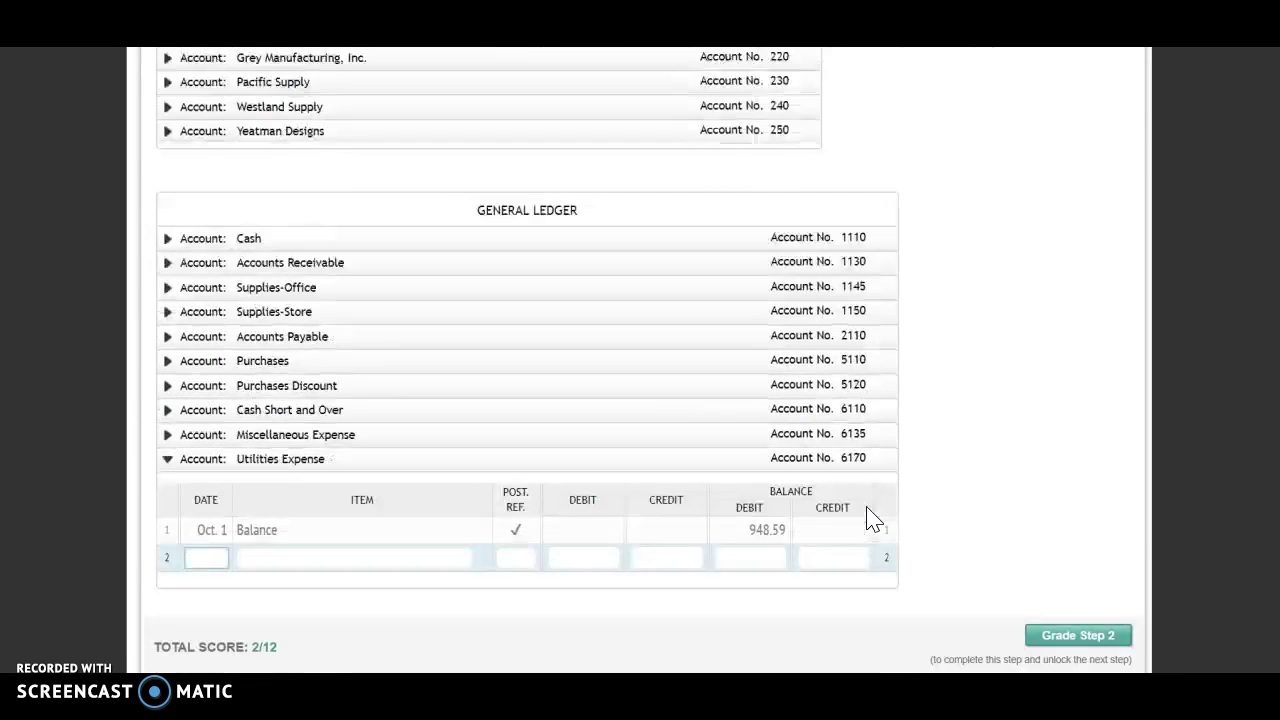
text(2)
click(520, 450)
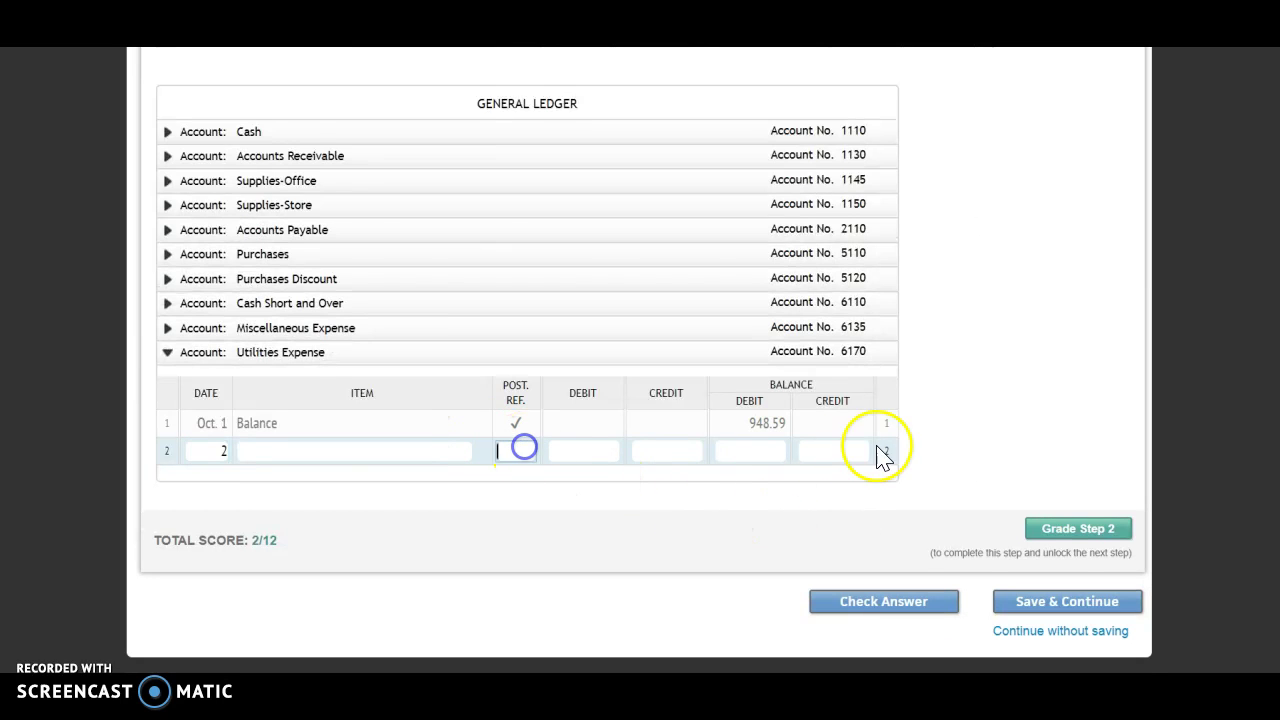
scroll(895, 445, up, 6)
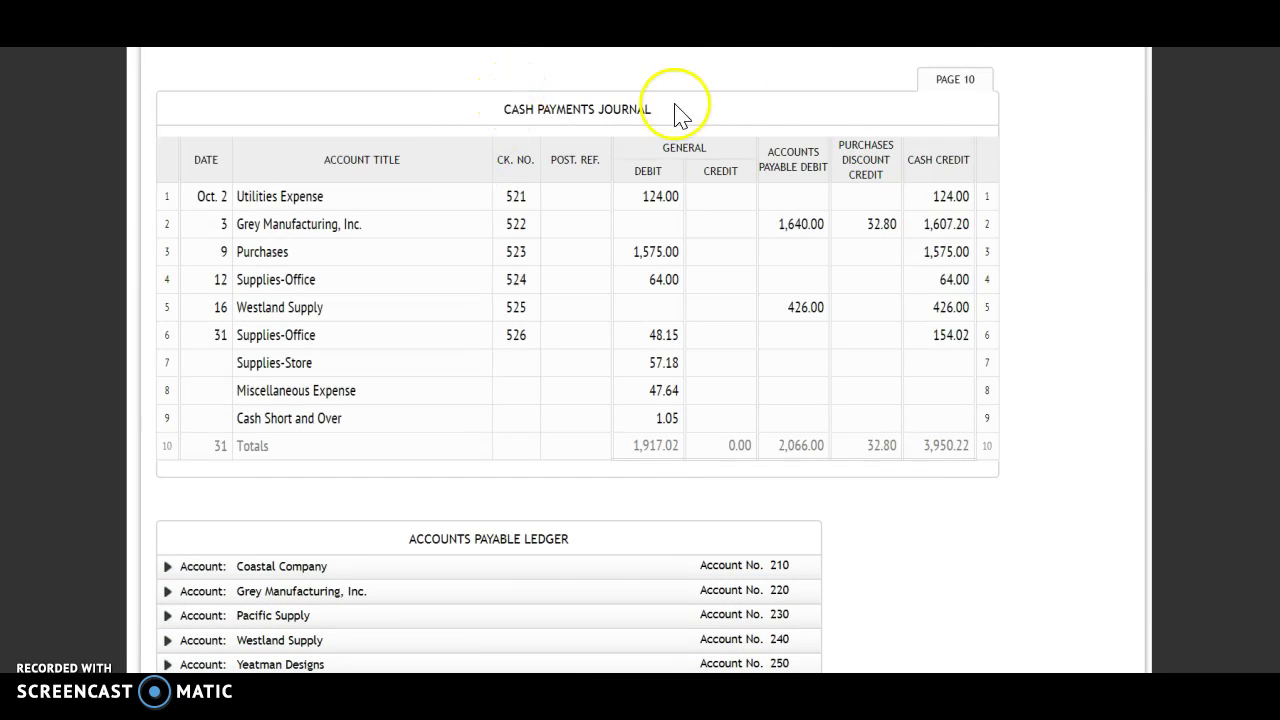
scroll(978, 300, down, 7)
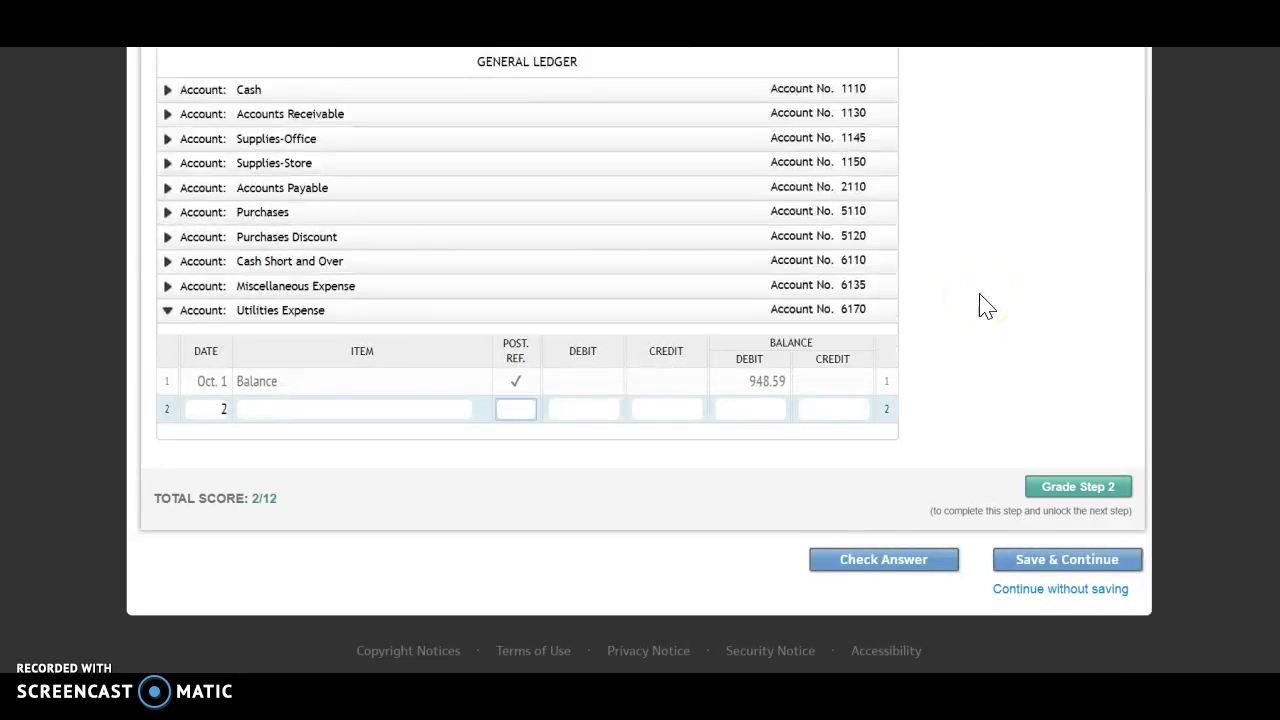
text(CP10)
key(Tab)
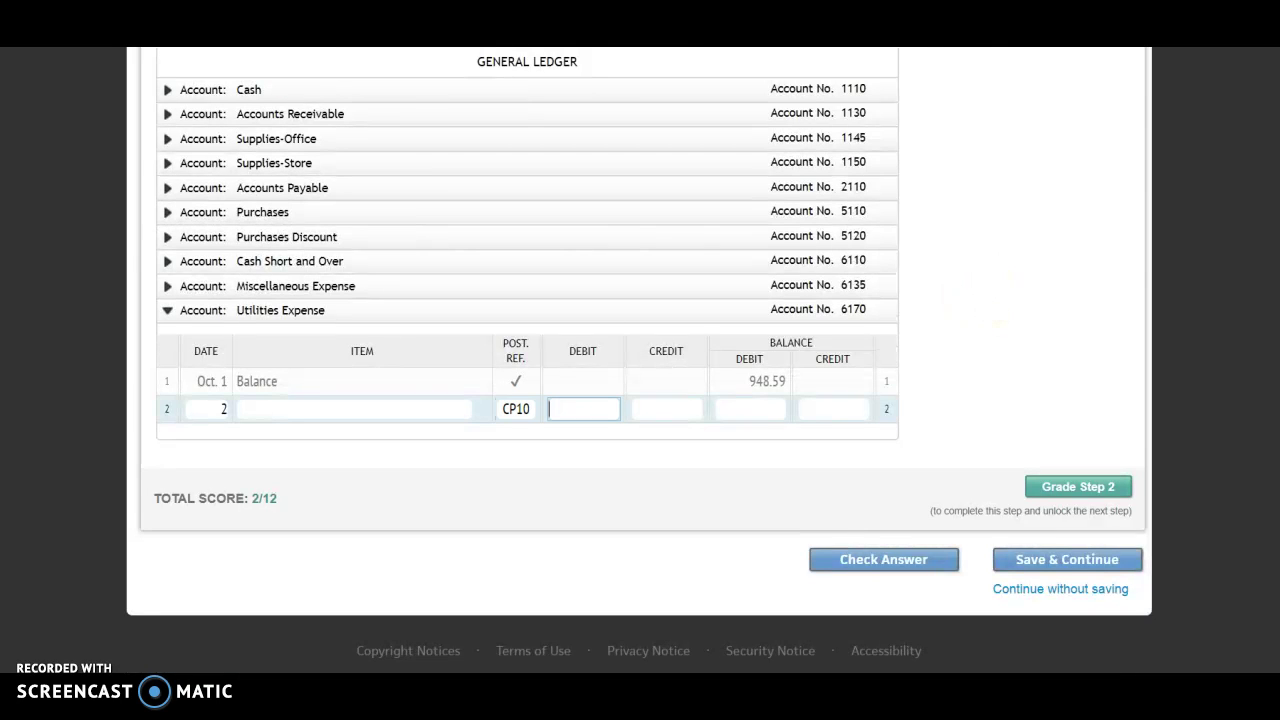
Step: Give the Utilities Expense entry a 124.00 debit and a 1,072.59 debit balance
scroll(1145, 210, up, 5)
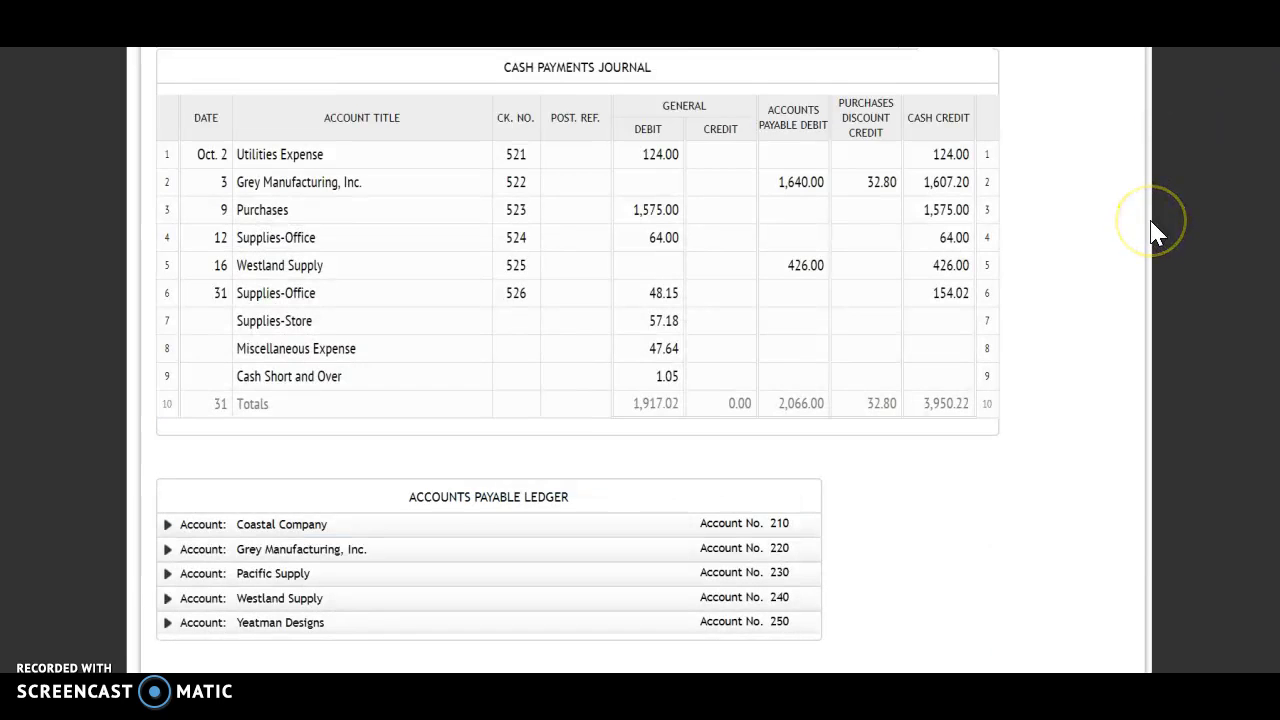
scroll(1153, 230, down, 3)
scroll(1153, 230, down, 2)
text(124)
key(Tab)
key(Tab)
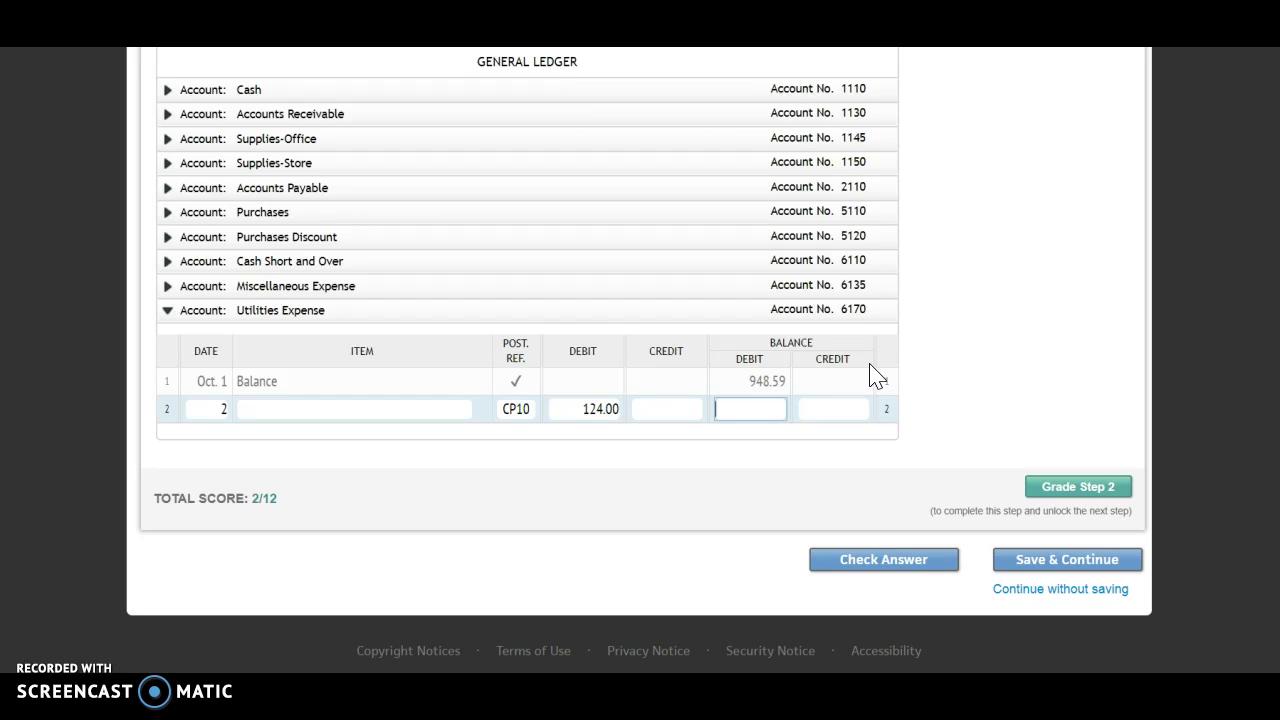
click(868, 370)
click(766, 409)
text(1072.59)
click(1198, 283)
click(1023, 338)
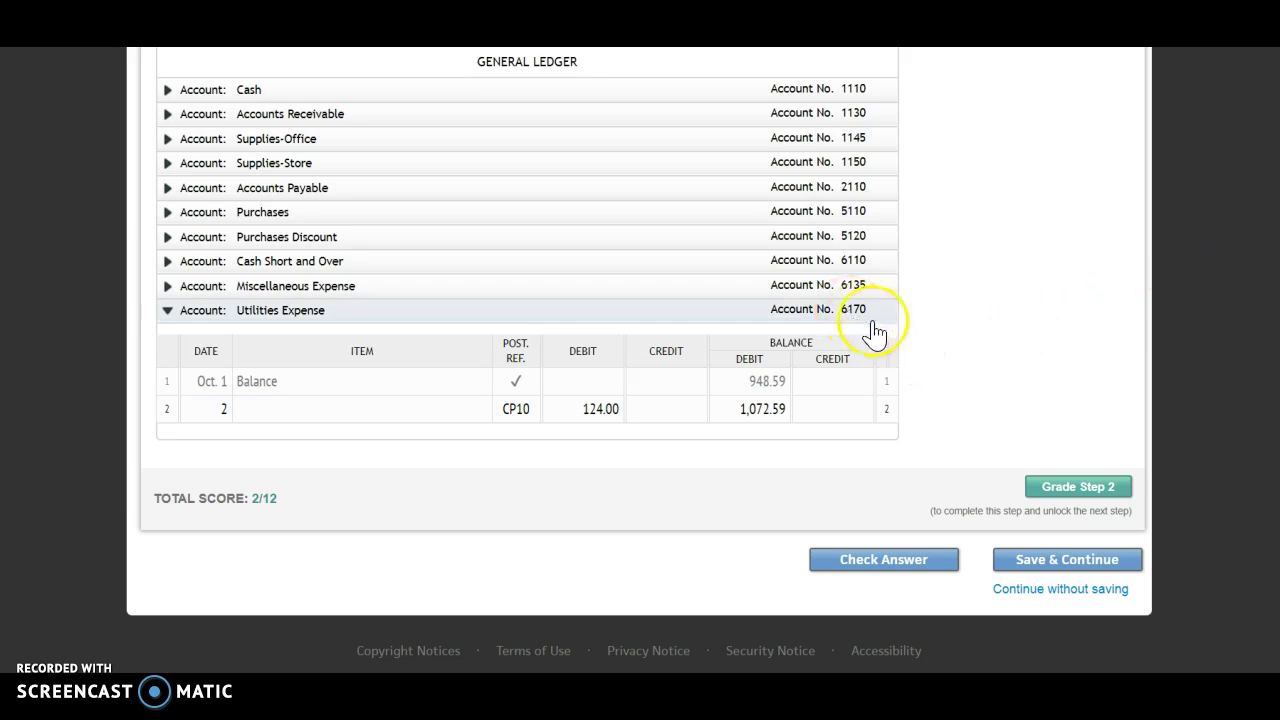
Step: Enter 6170 as journal line 1's posting reference
scroll(943, 357, up, 5)
scroll(945, 358, up, 4)
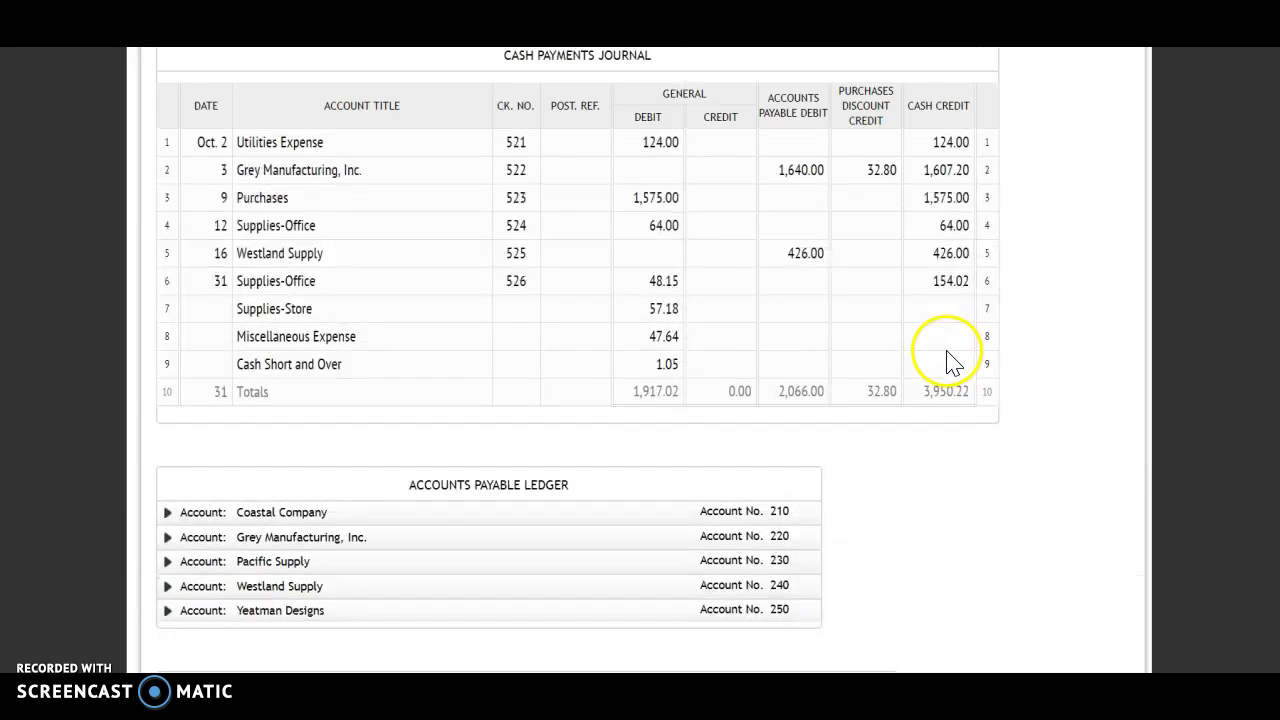
click(595, 260)
text(6)
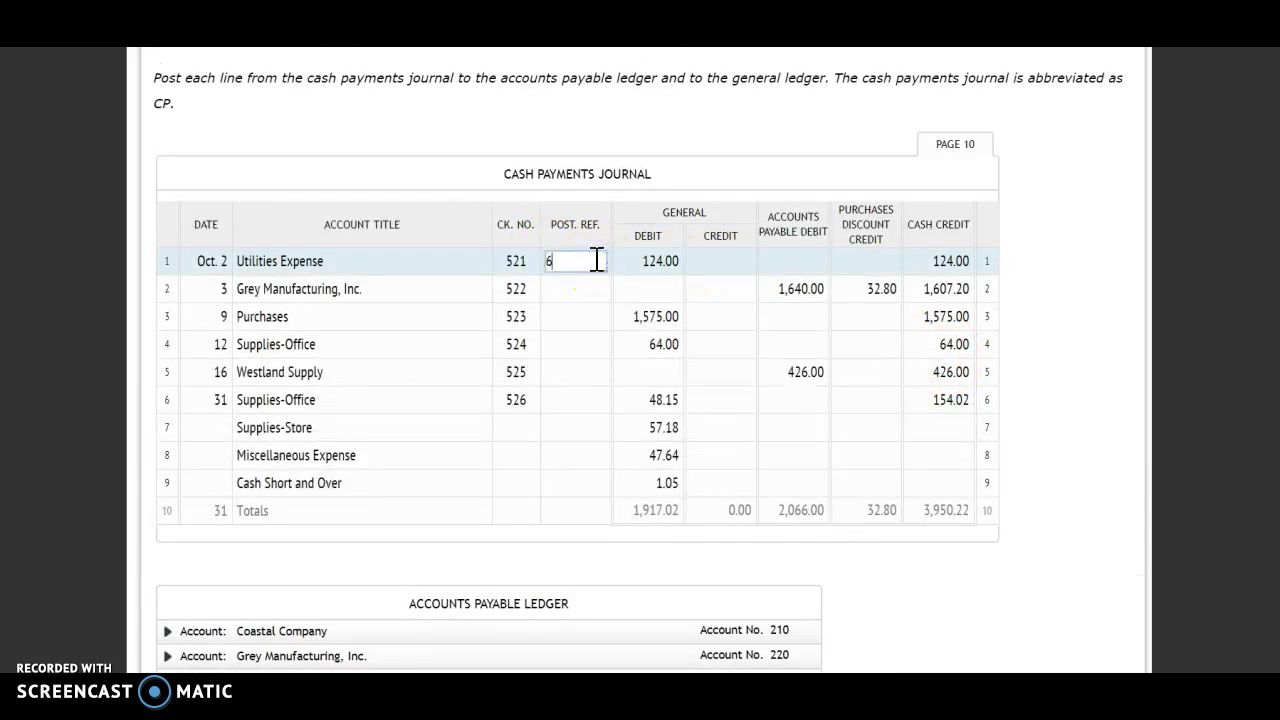
click(583, 288)
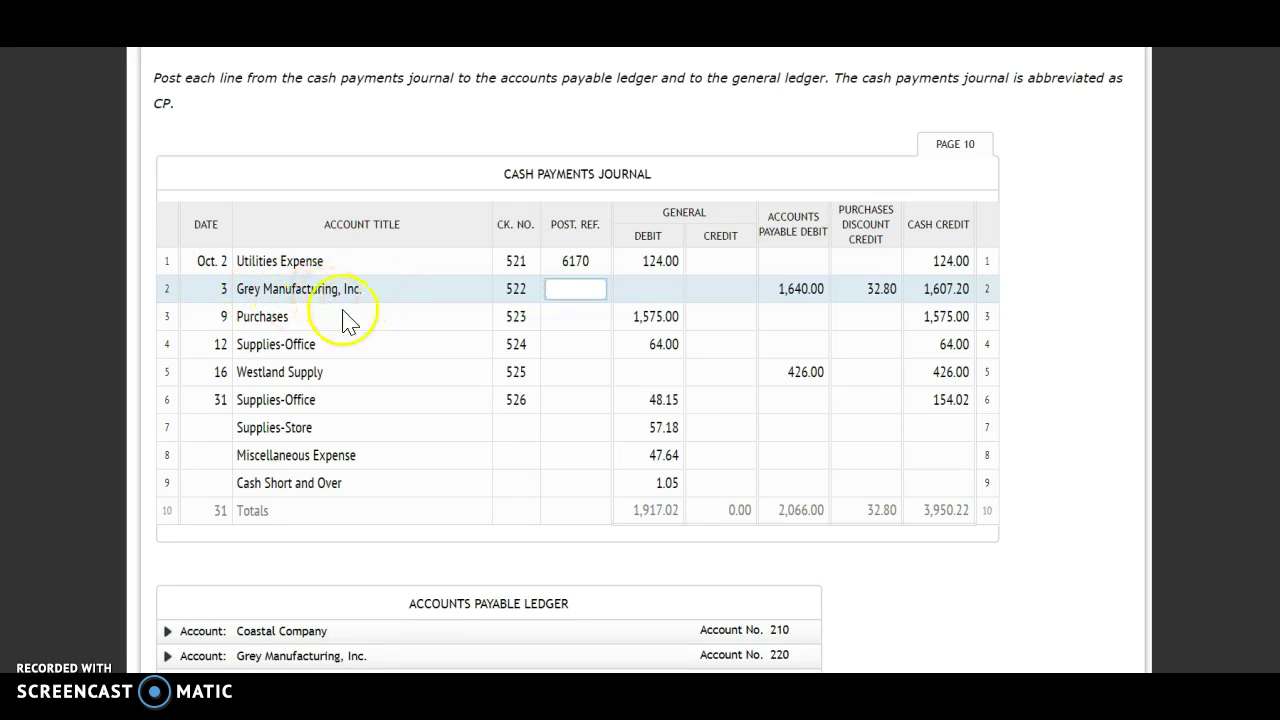
scroll(337, 371, down, 1)
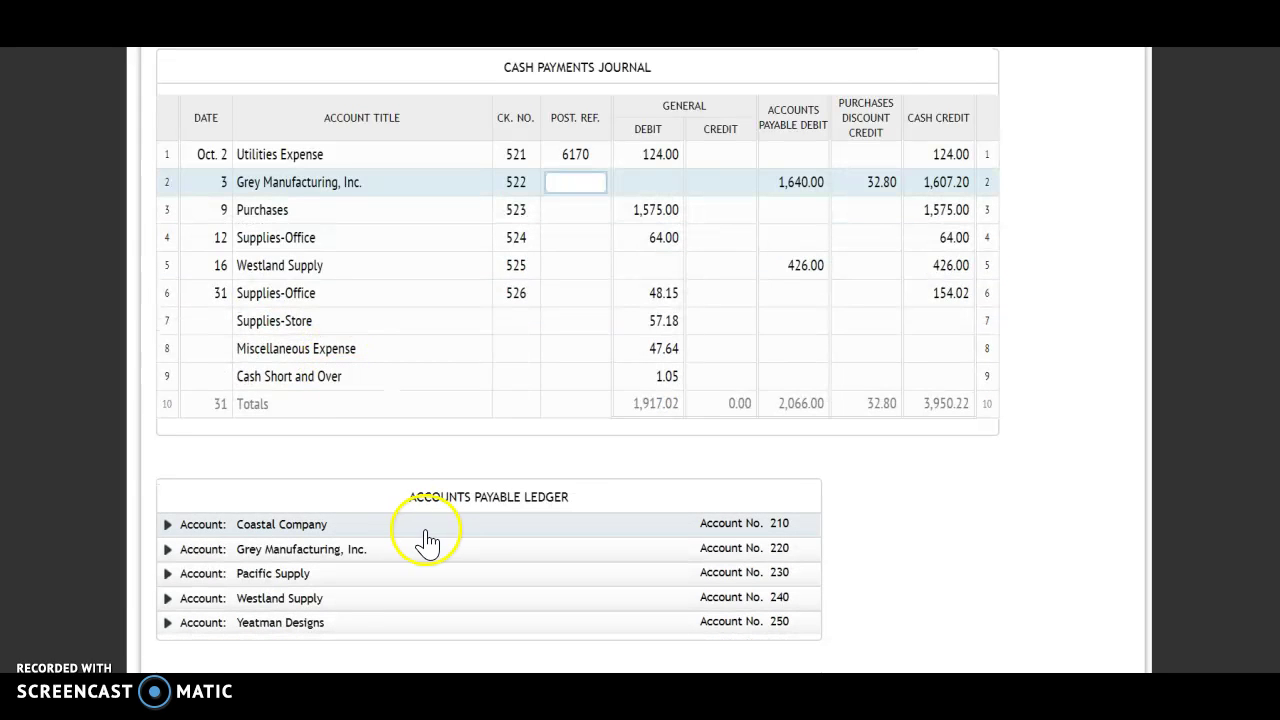
Step: Post an Oct. 3 CP10 debit of 1,640.00 to Grey Manufacturing, leaving a 0.00 balance
click(340, 553)
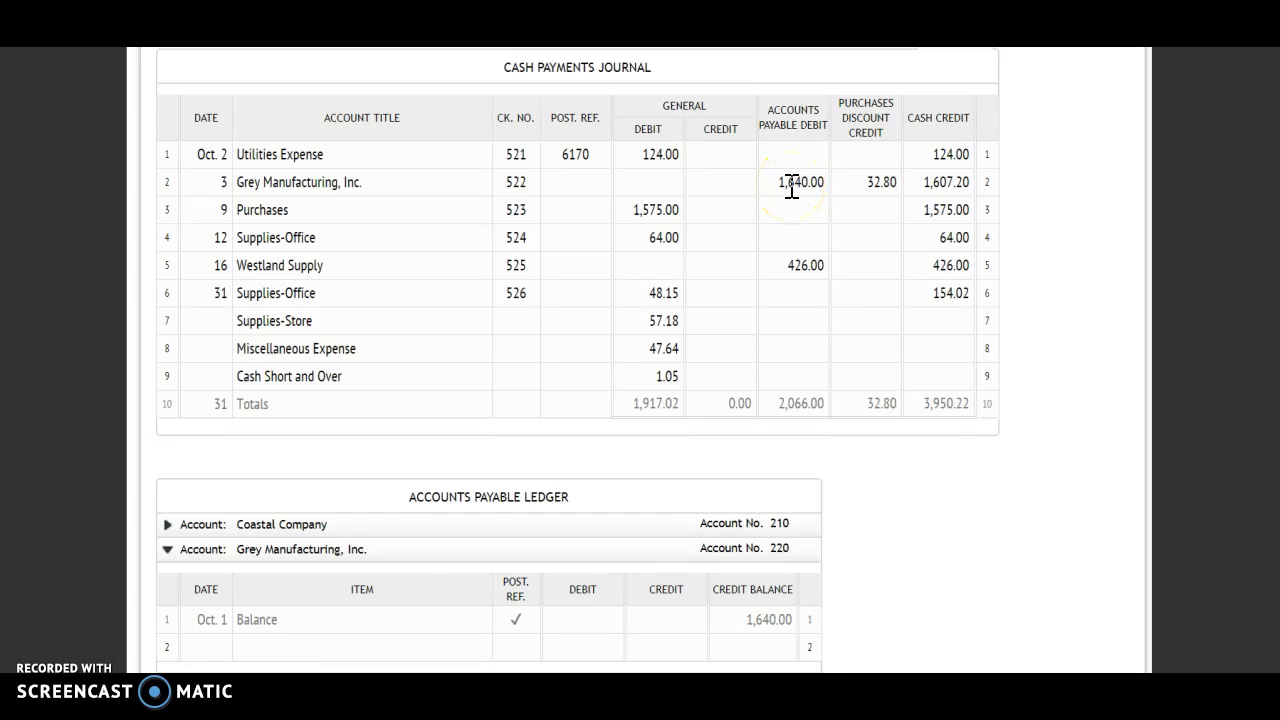
click(218, 646)
text(3)
key(Tab)
key(Tab)
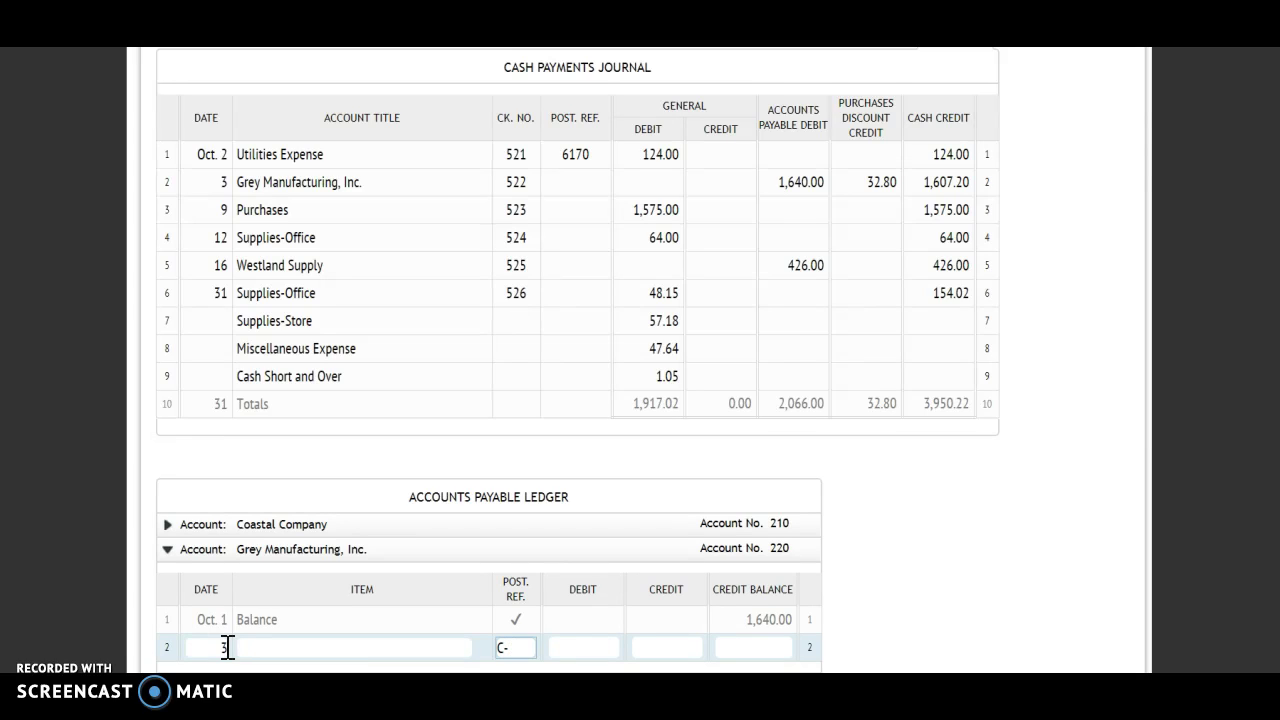
key(Tab)
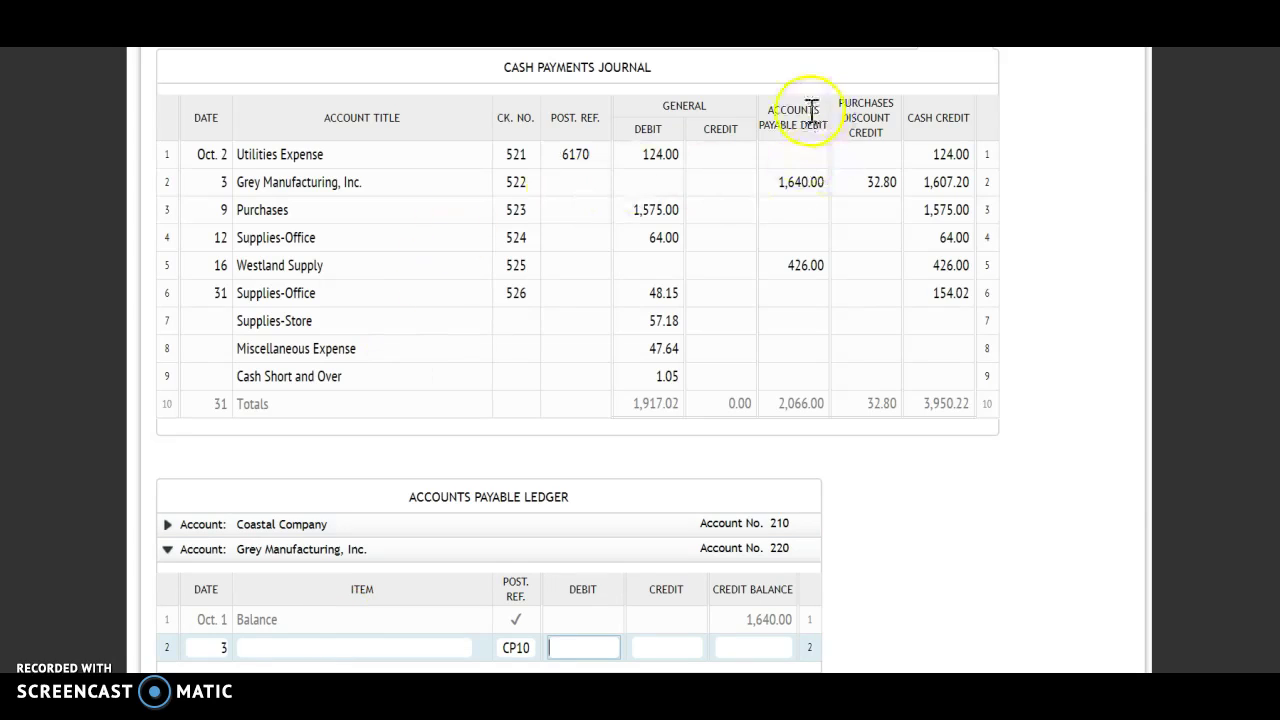
click(593, 648)
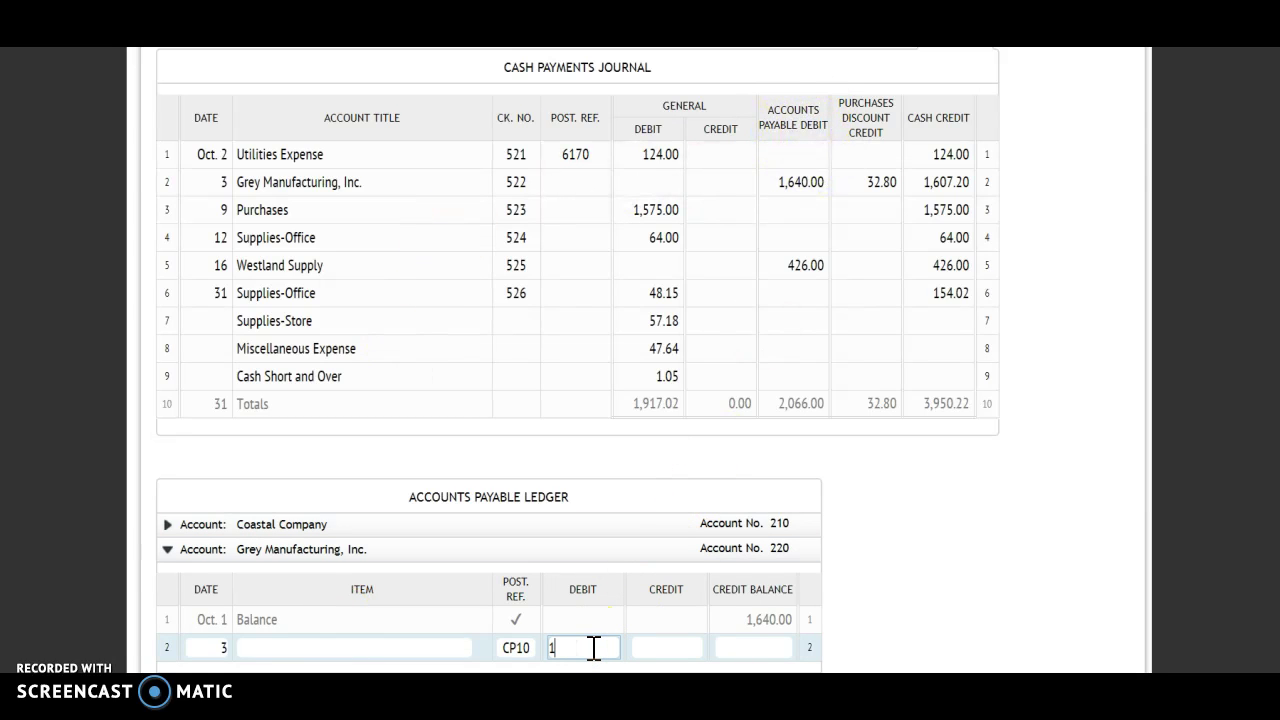
key(Tab)
key(Tab)
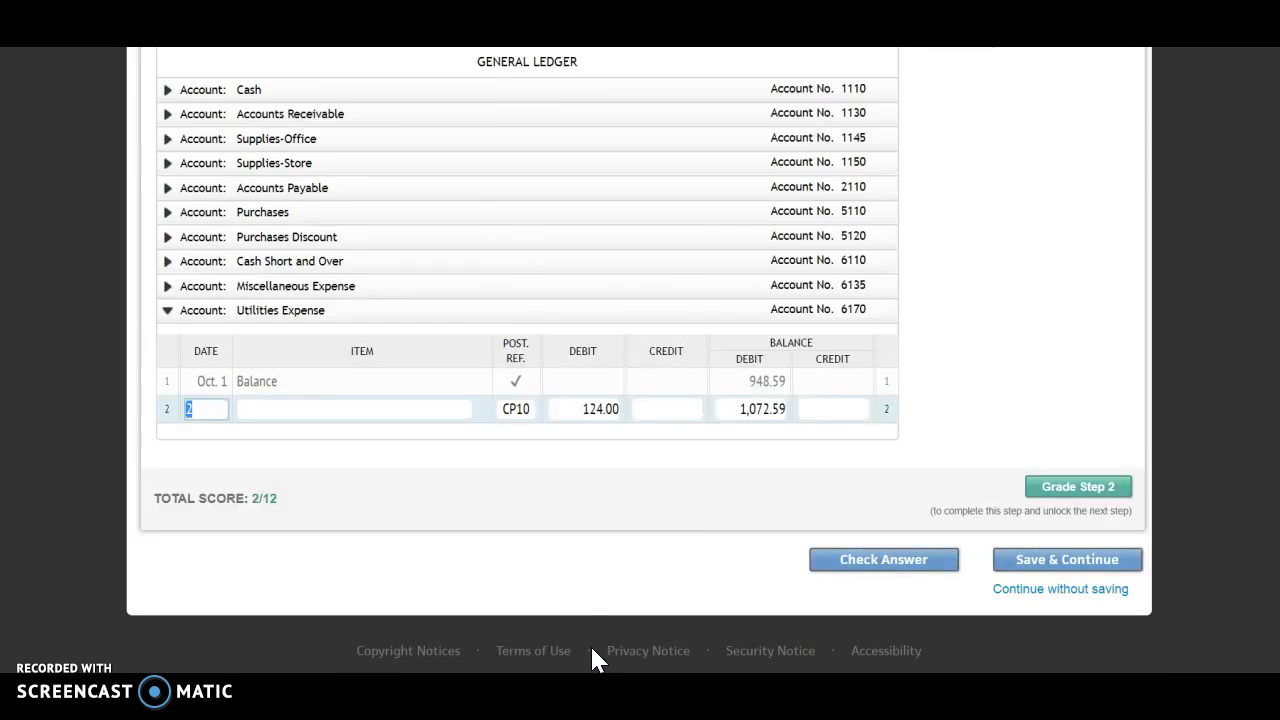
click(926, 396)
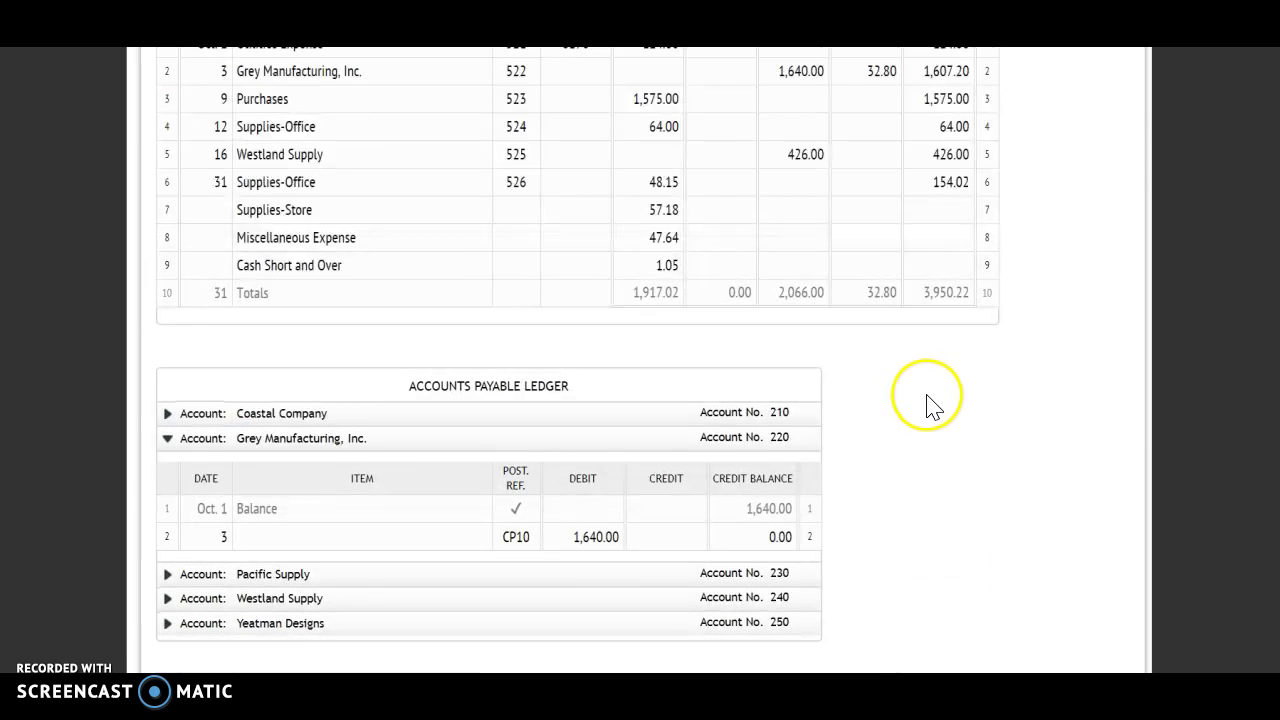
click(894, 520)
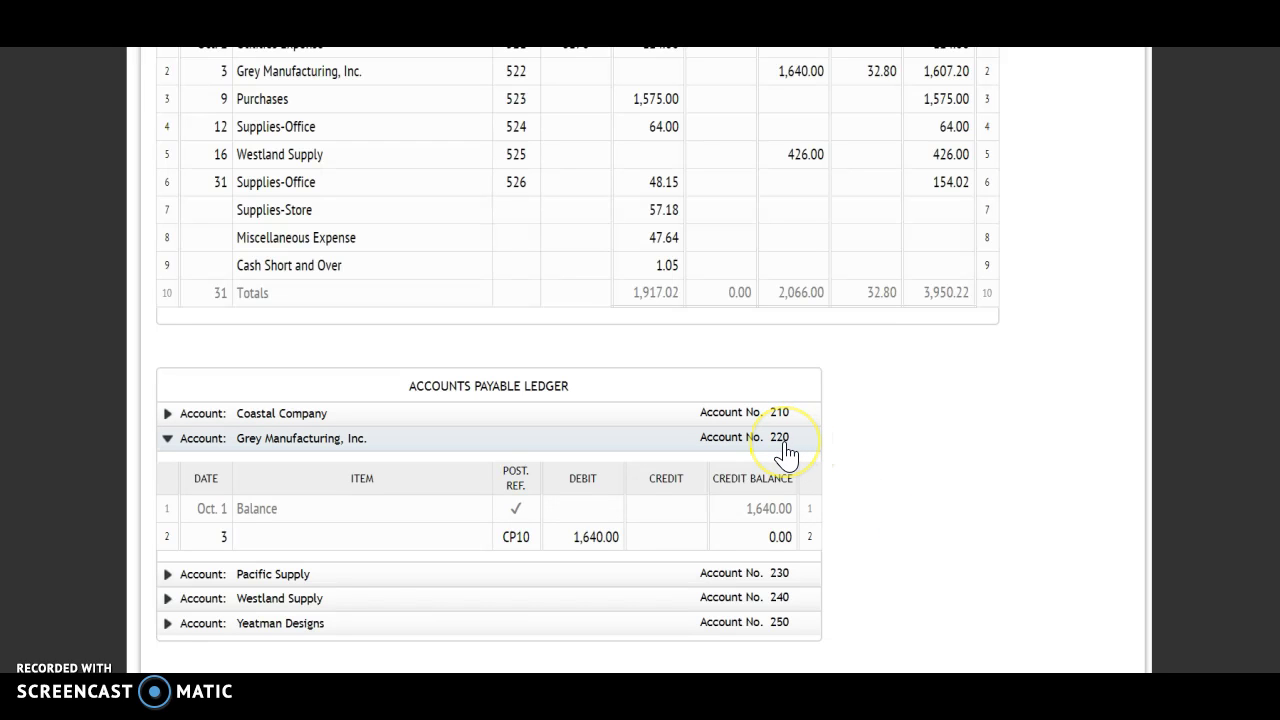
Step: Enter 220 as journal line 2's posting reference
scroll(785, 452, up, 3)
click(593, 284)
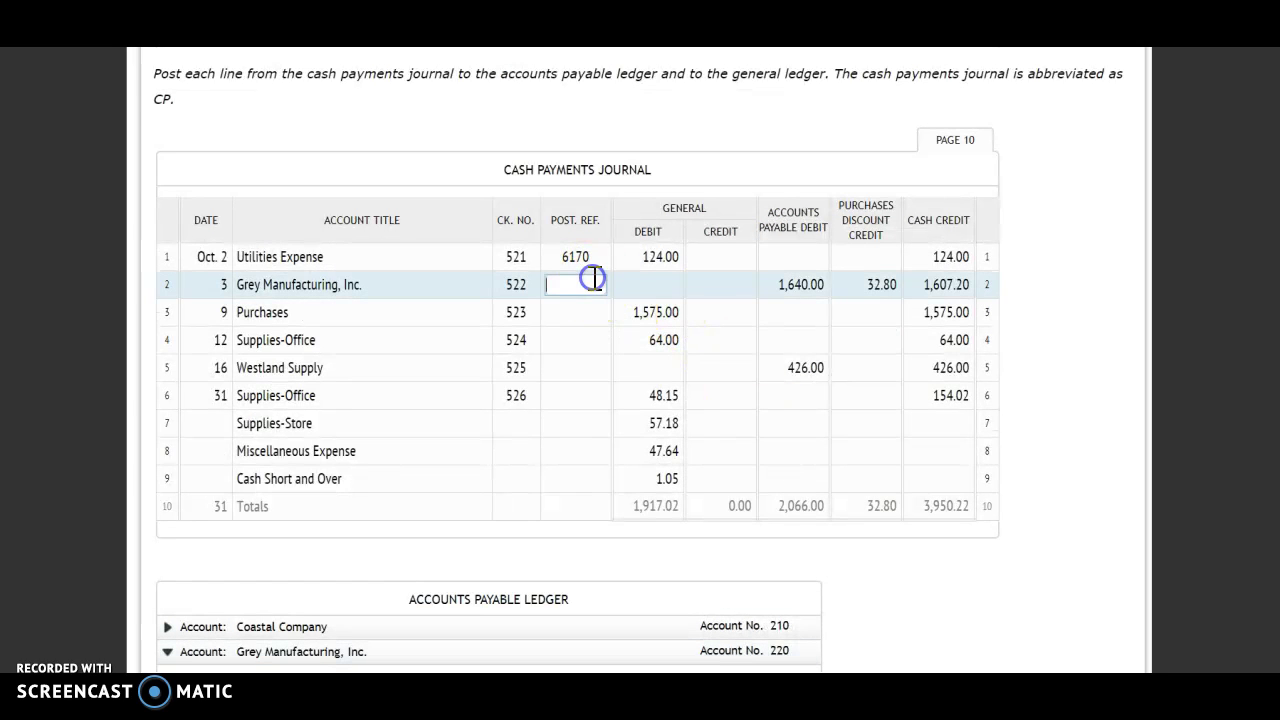
text(220)
click(575, 313)
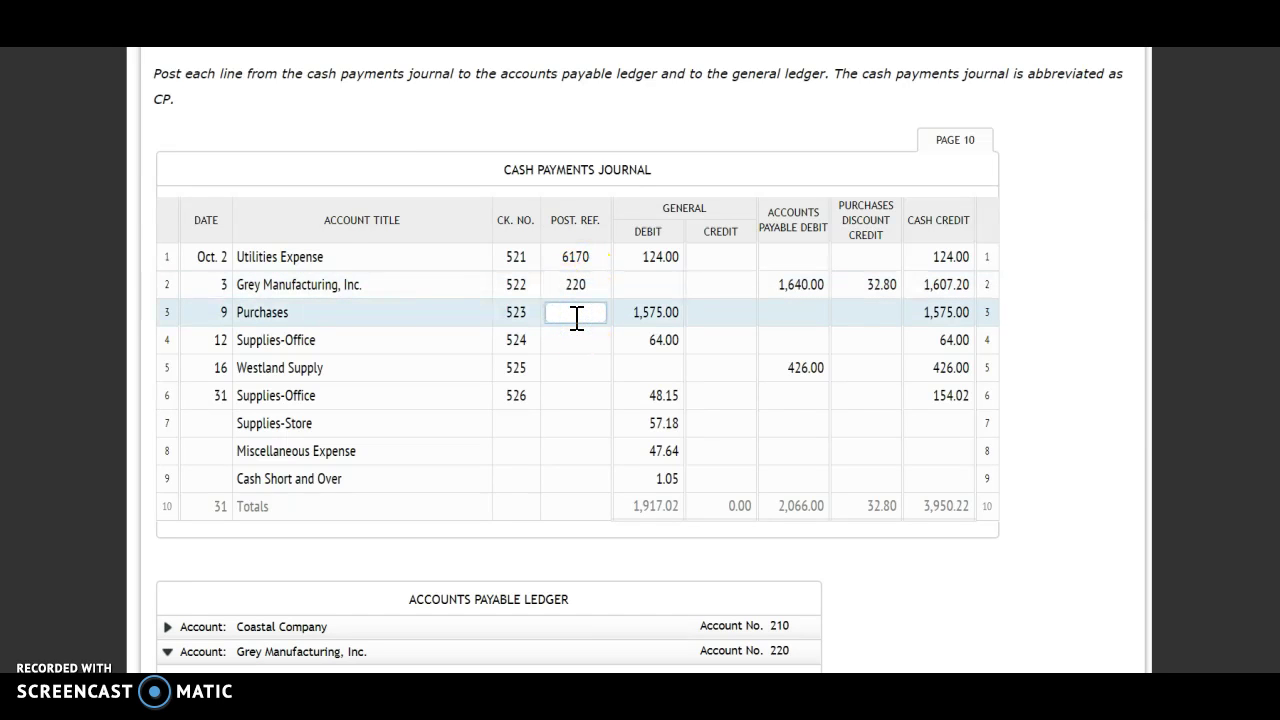
scroll(577, 316, down, 6)
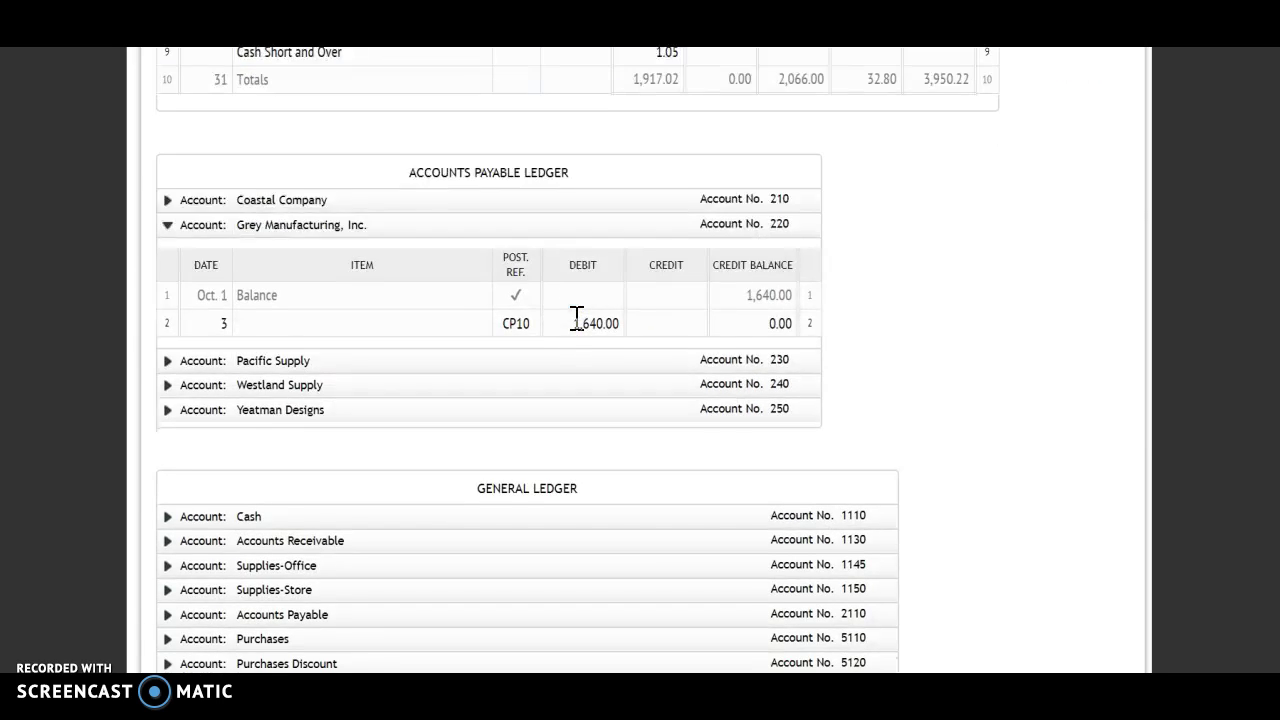
Step: Post an Oct. 9 CP10 debit of 1,575.00 to Purchases, balance 95,703.25
click(280, 425)
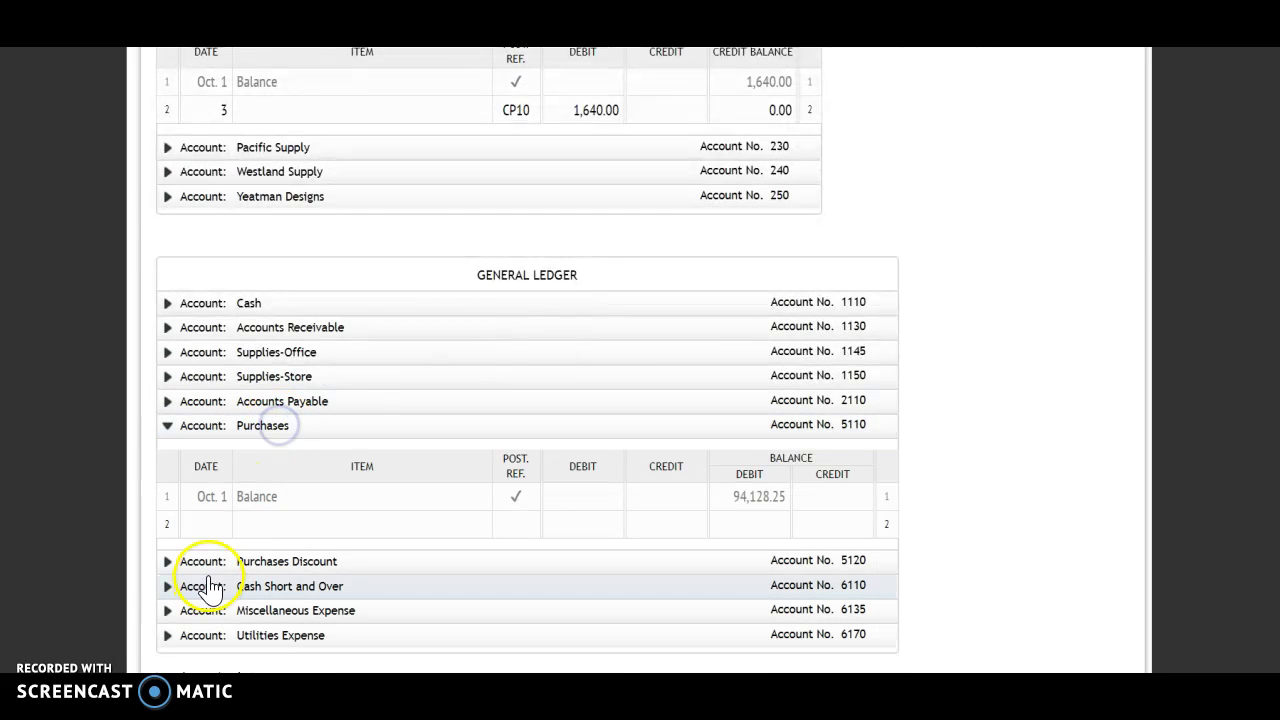
click(224, 521)
text(9)
key(Tab)
key(Tab)
text(Cp10)
key(Tab)
scroll(540, 430, up, 3)
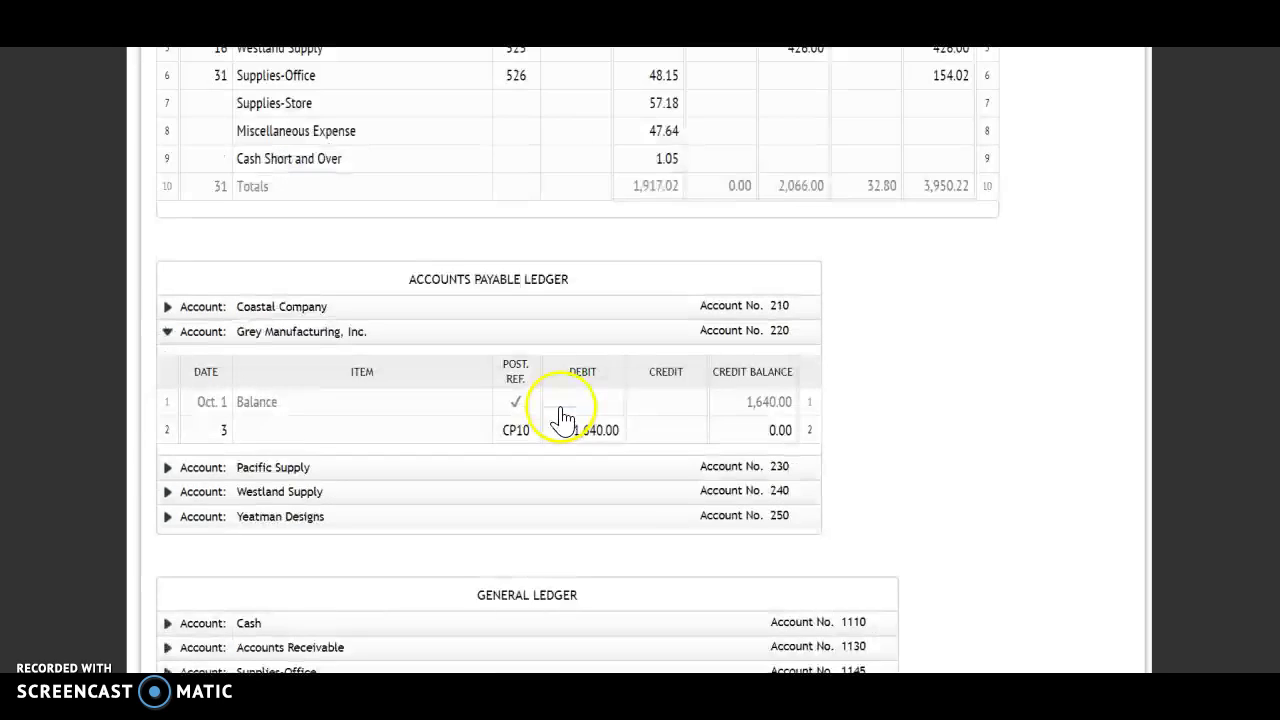
scroll(563, 418, up, 3)
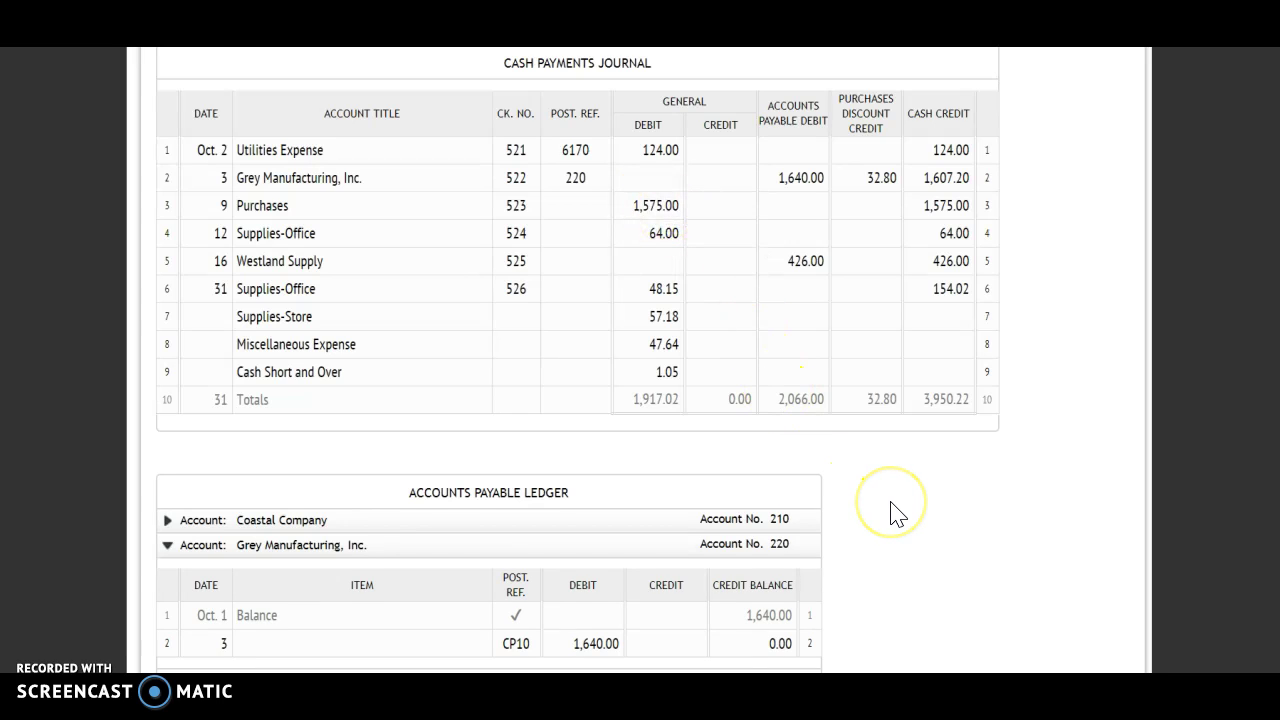
scroll(893, 513, down, 6)
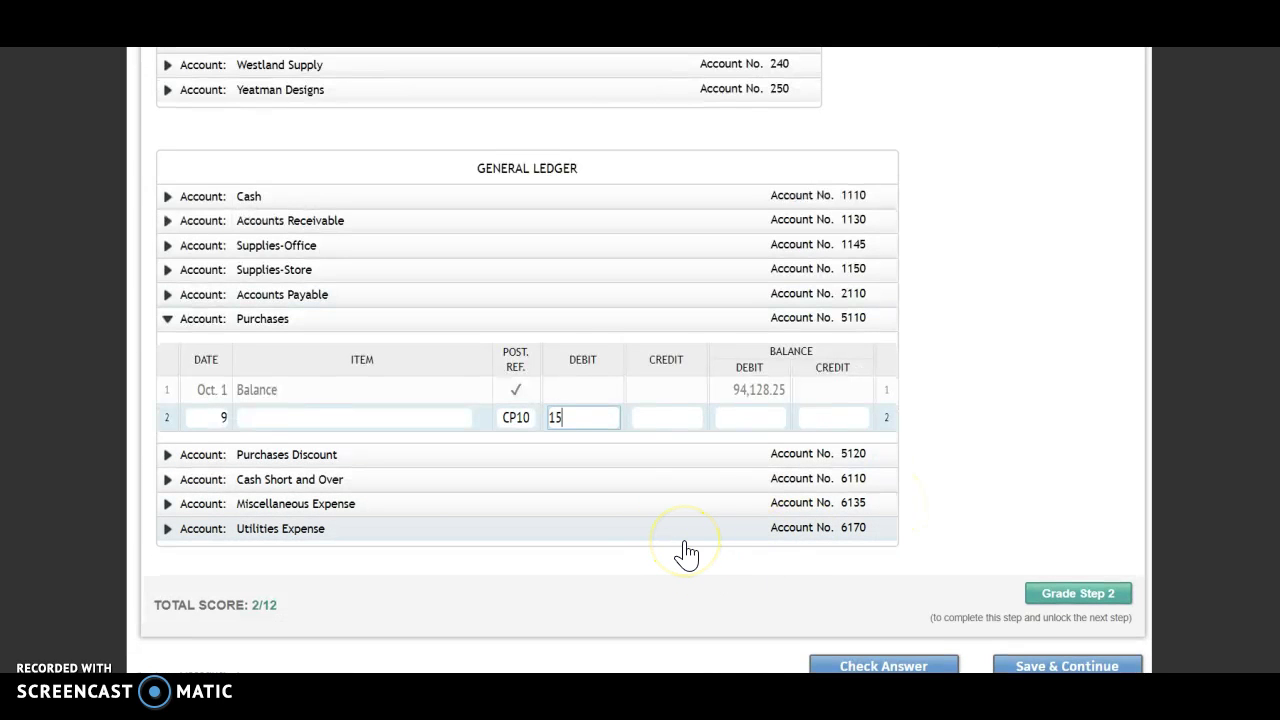
key(Tab)
key(Tab)
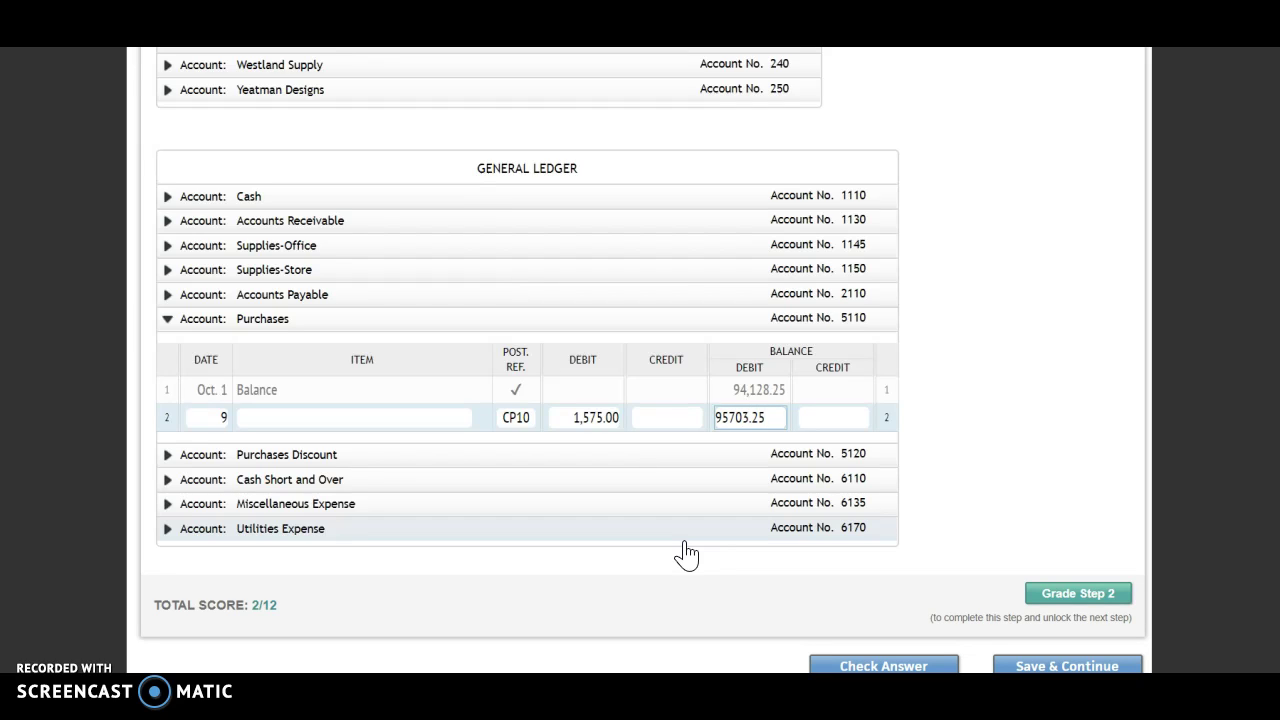
click(943, 343)
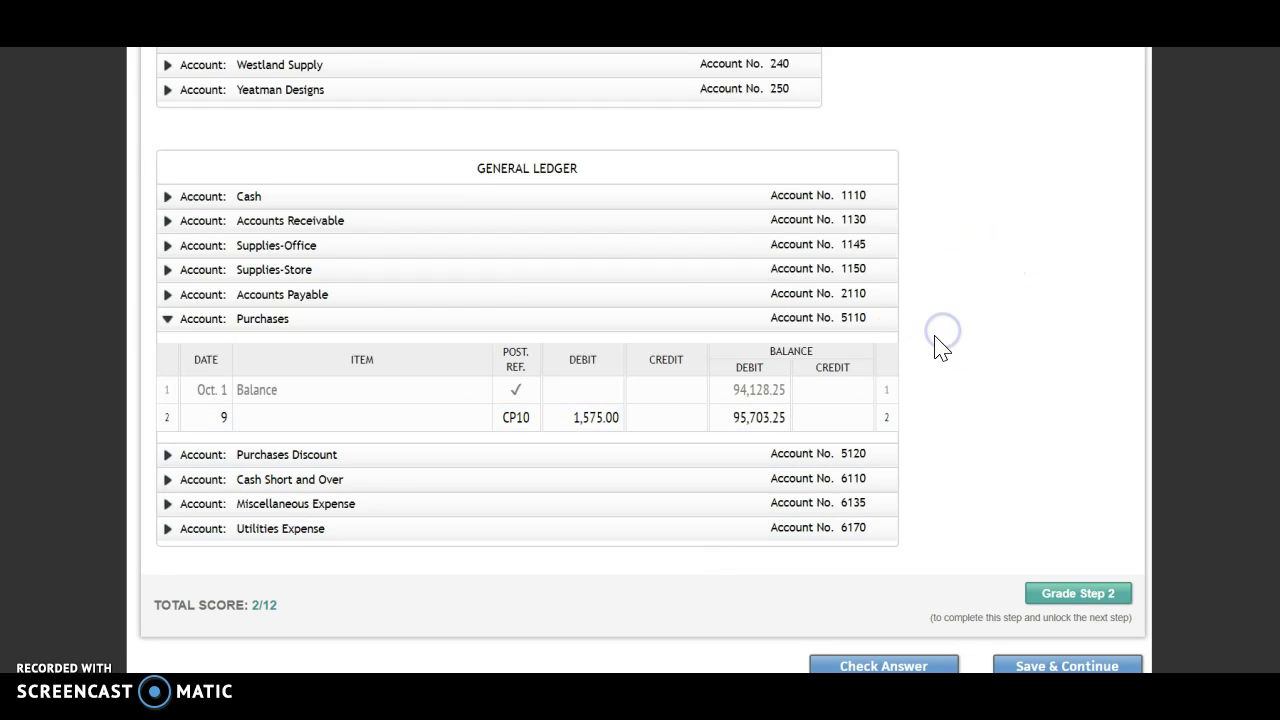
Step: Enter 5110 as journal line 3's posting reference
scroll(940, 345, up, 5)
scroll(600, 160, up, 1)
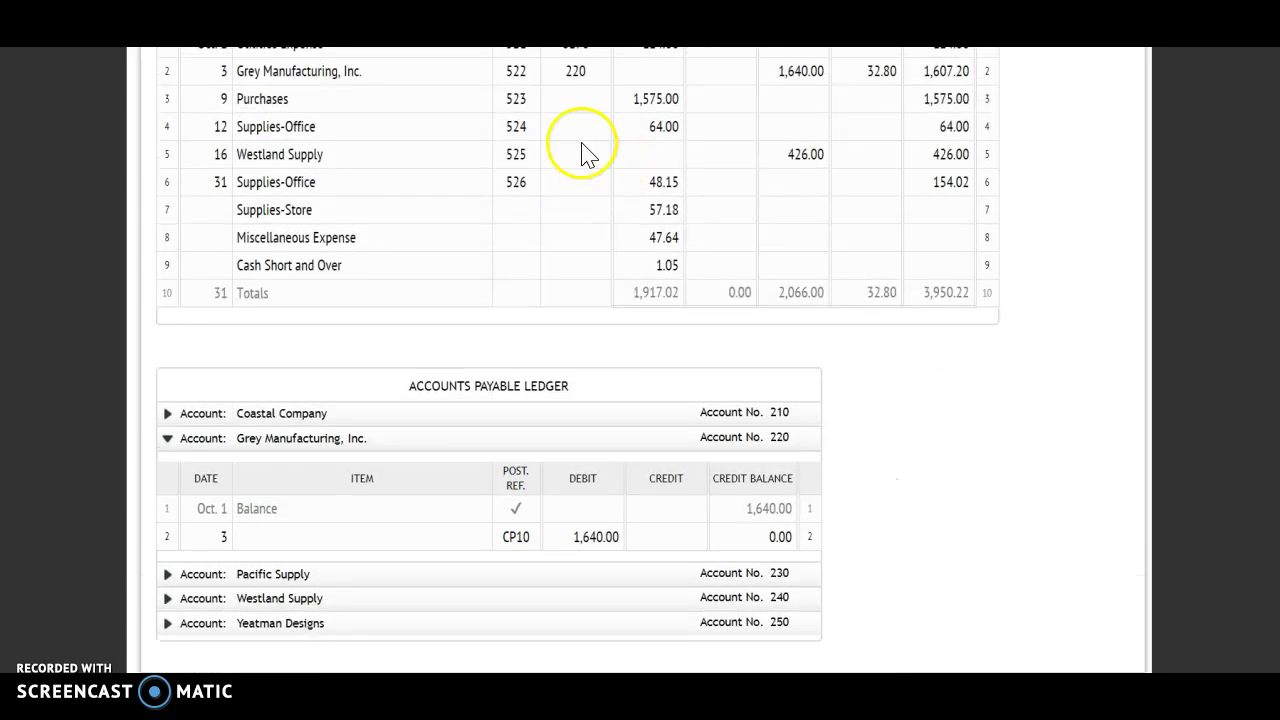
click(577, 98)
text(511)
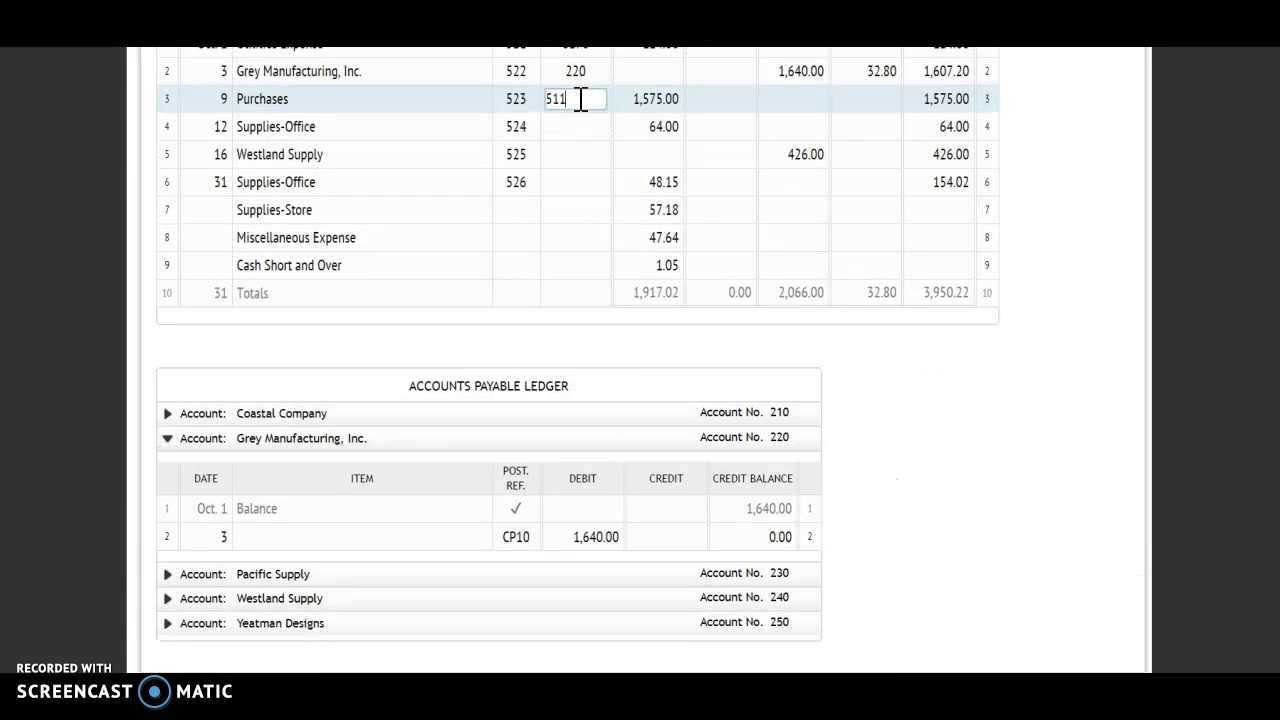
click(573, 126)
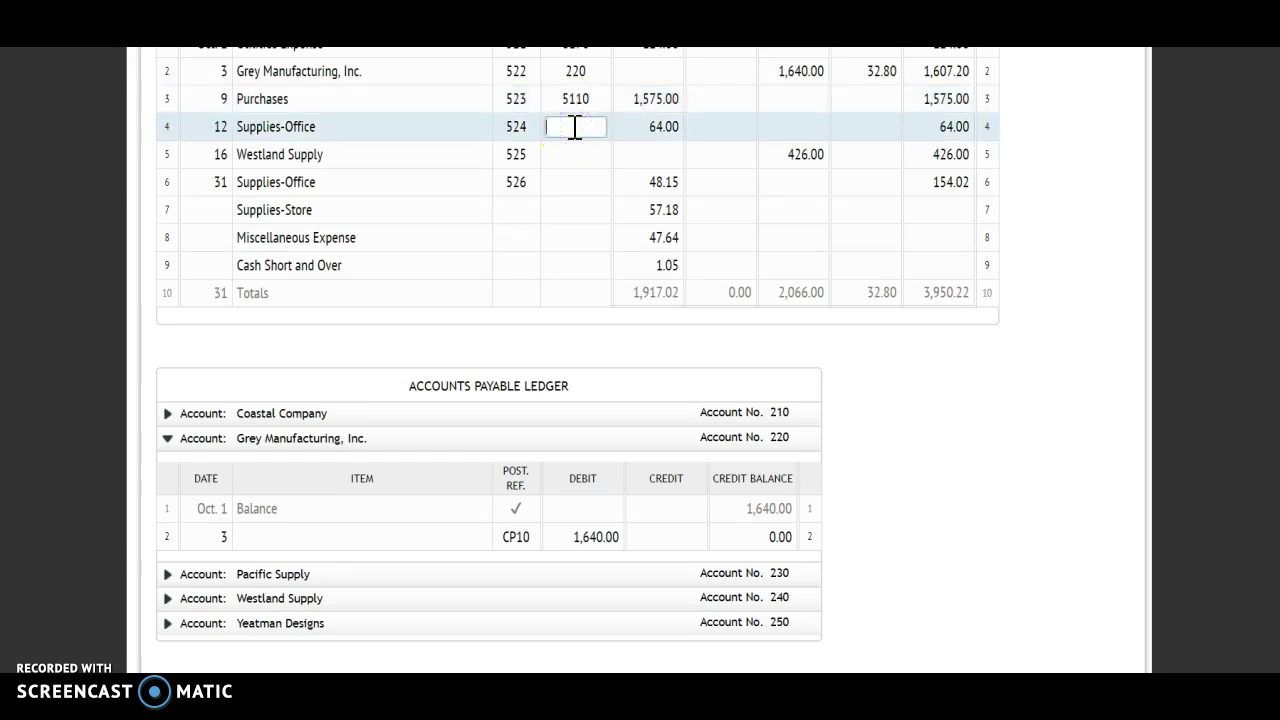
scroll(575, 126, down, 5)
Step: Post an Oct. 12 CP10 debit of 64.00 to Supplies-Office, balance 3,248.17
click(290, 358)
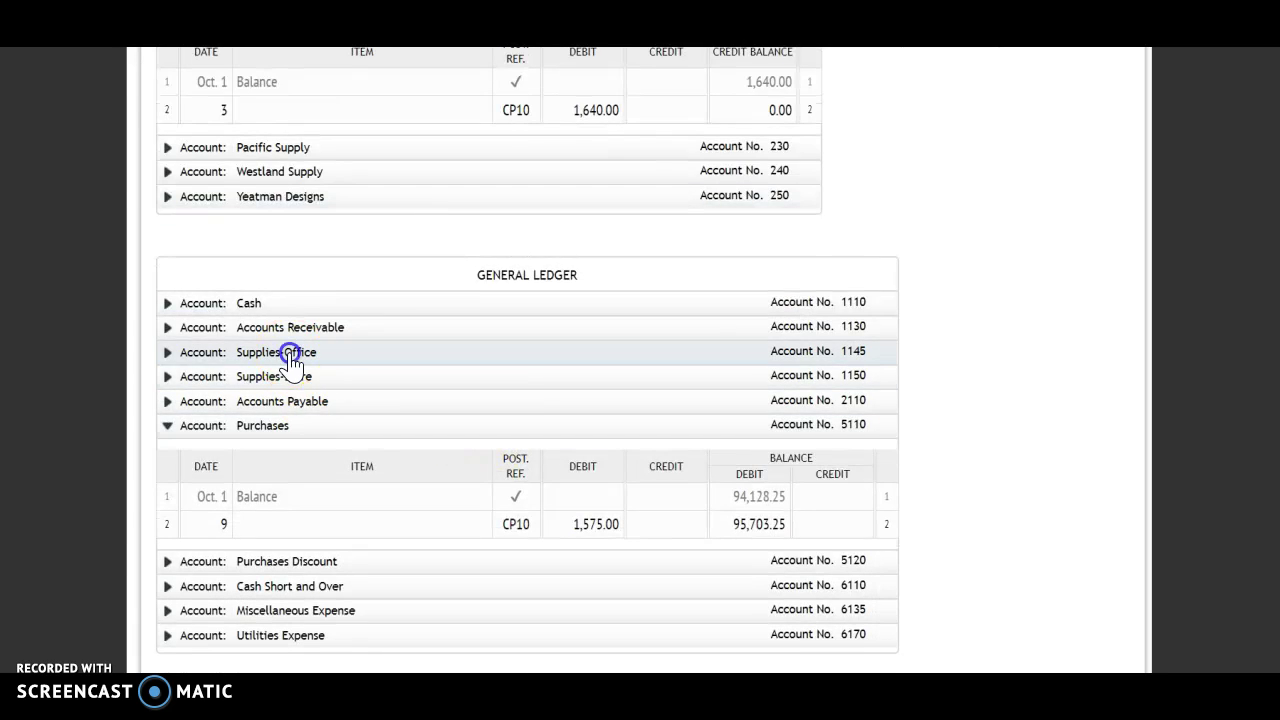
click(206, 450)
text(12)
click(520, 450)
text(CP)
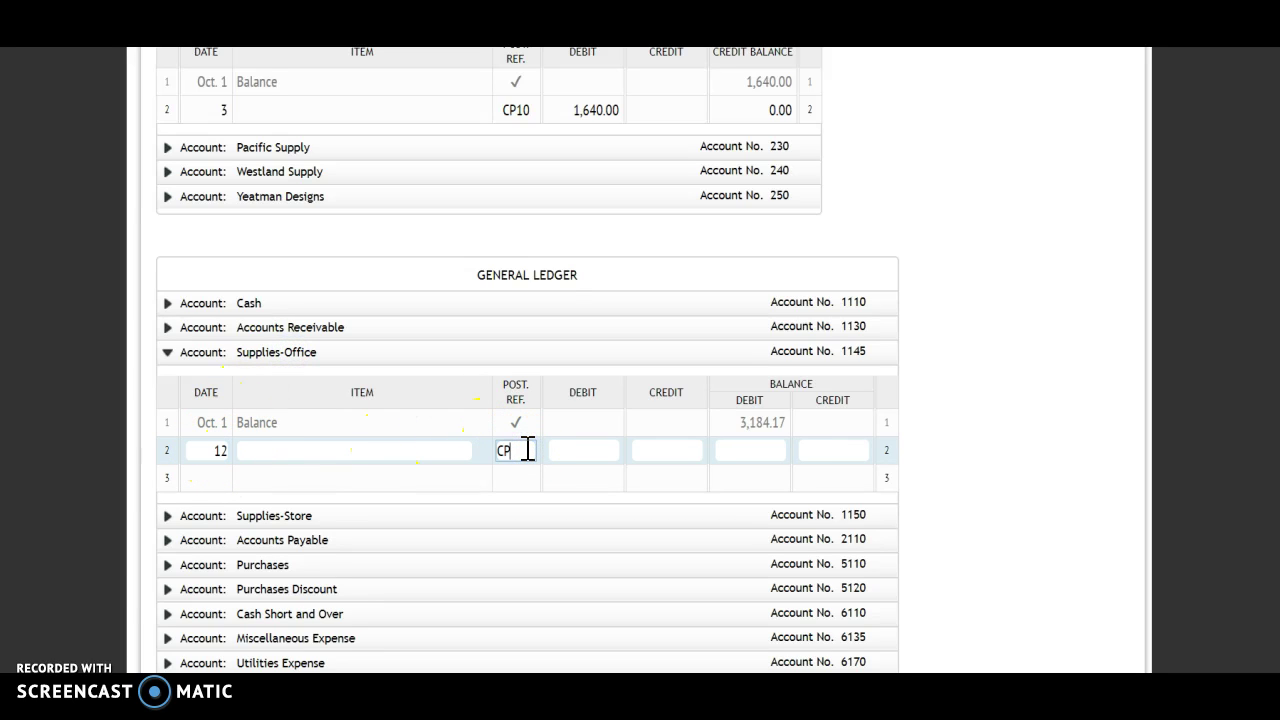
text(10)
key(Tab)
scroll(777, 360, down, 1)
scroll(777, 360, up, 7)
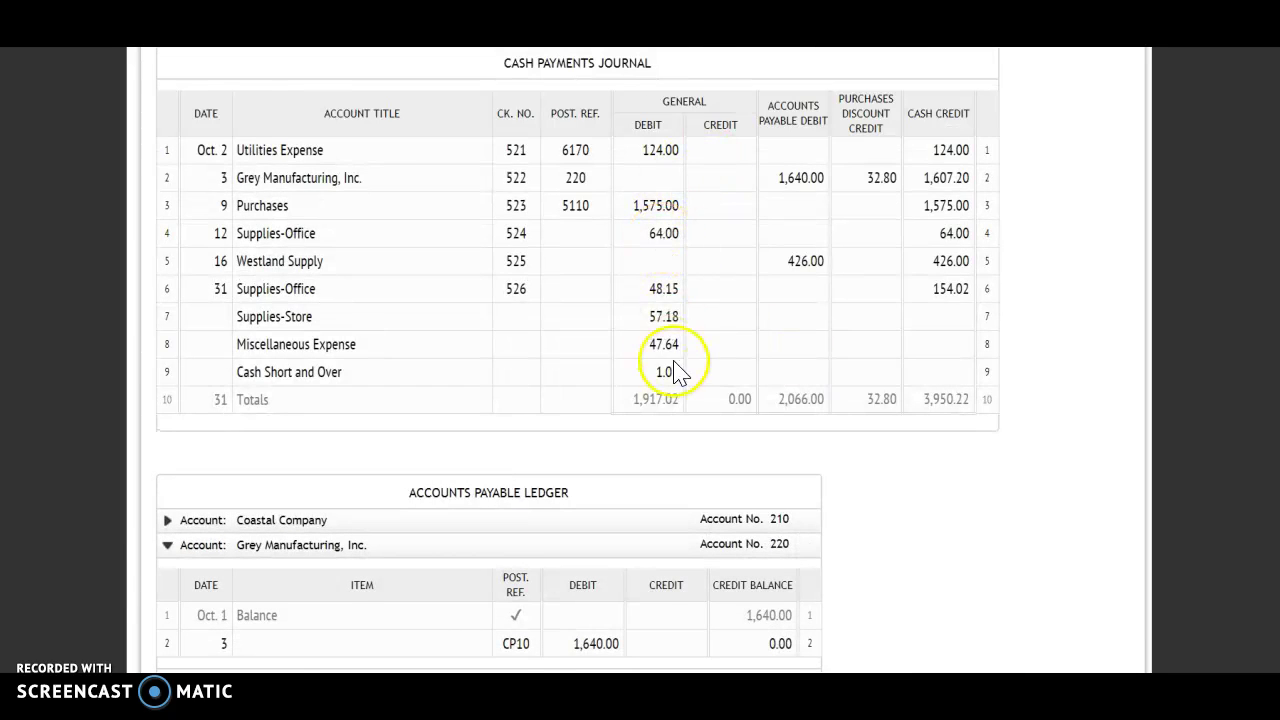
scroll(670, 380, down, 3)
scroll(652, 405, down, 3)
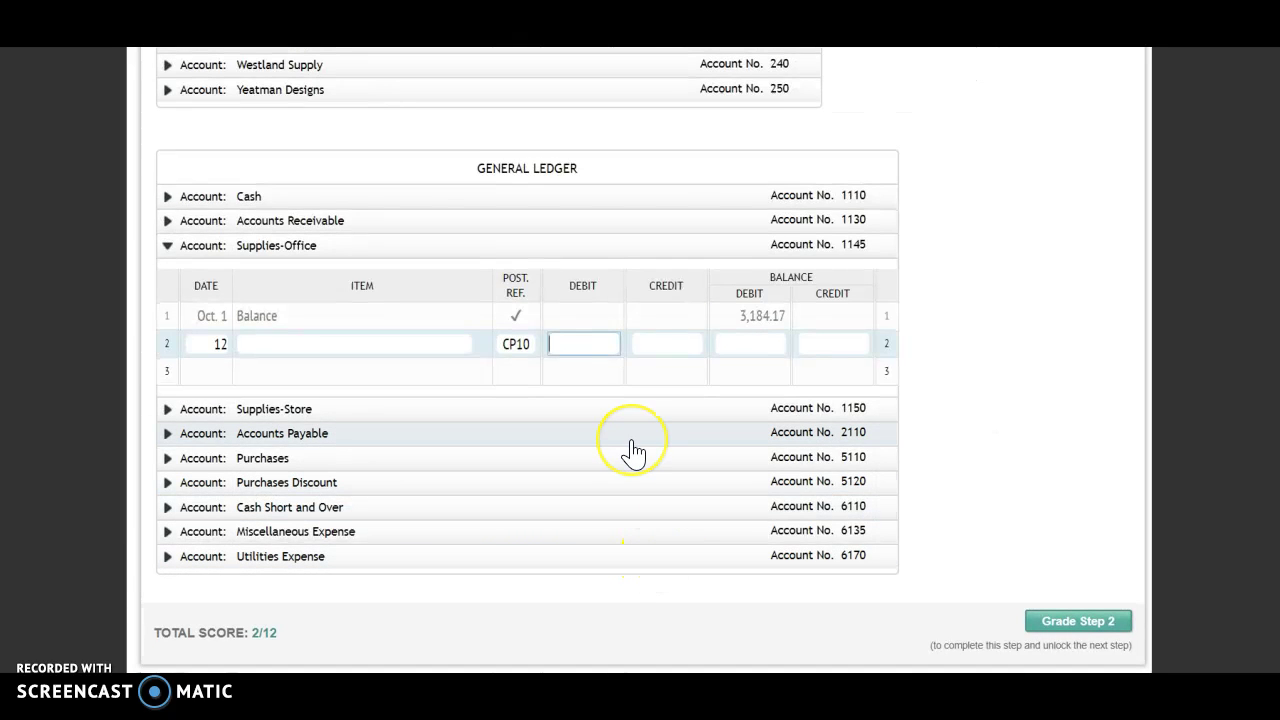
key(Tab)
key(Tab)
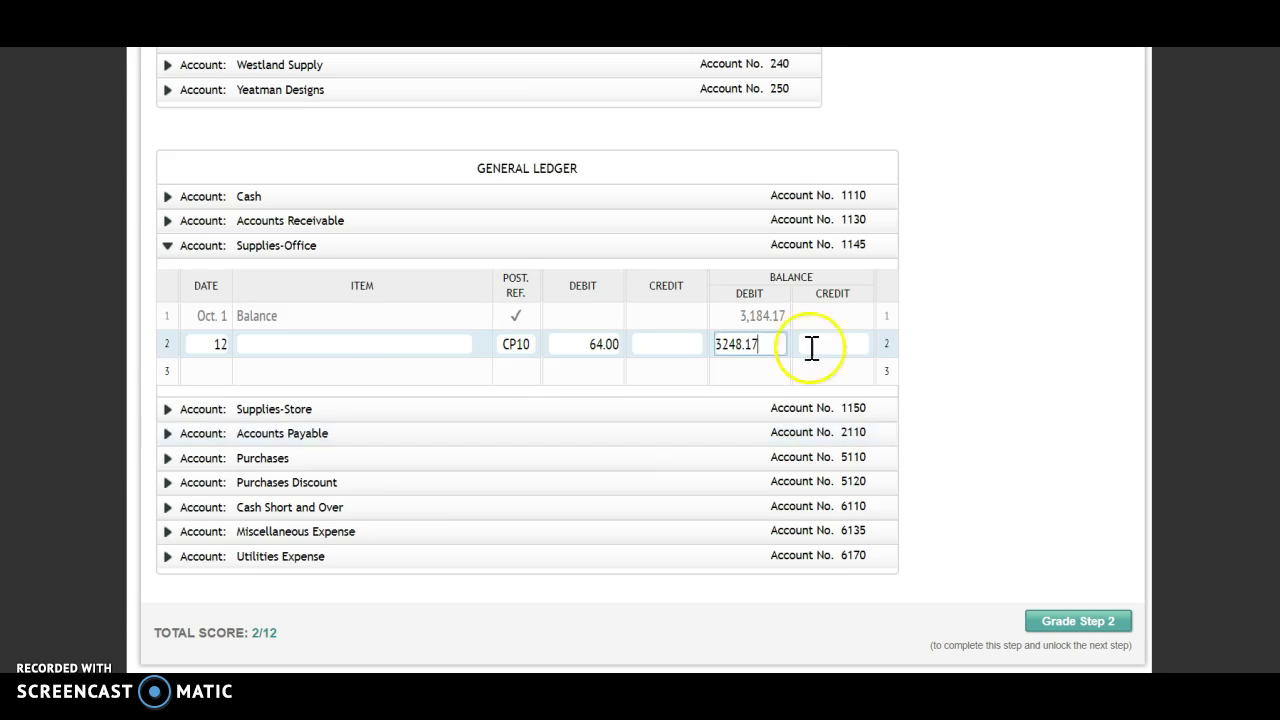
click(930, 312)
Step: Enter 1145 as journal line 4's posting reference
scroll(937, 291, up, 10)
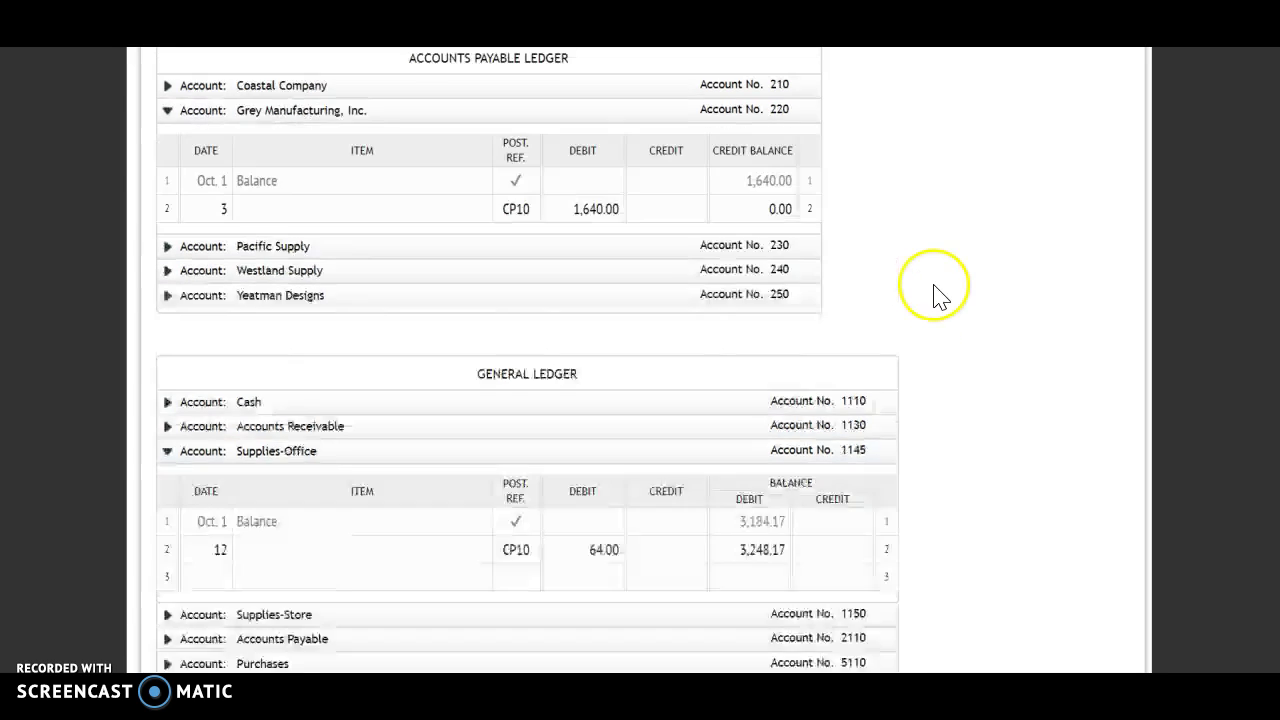
click(580, 236)
text(1145)
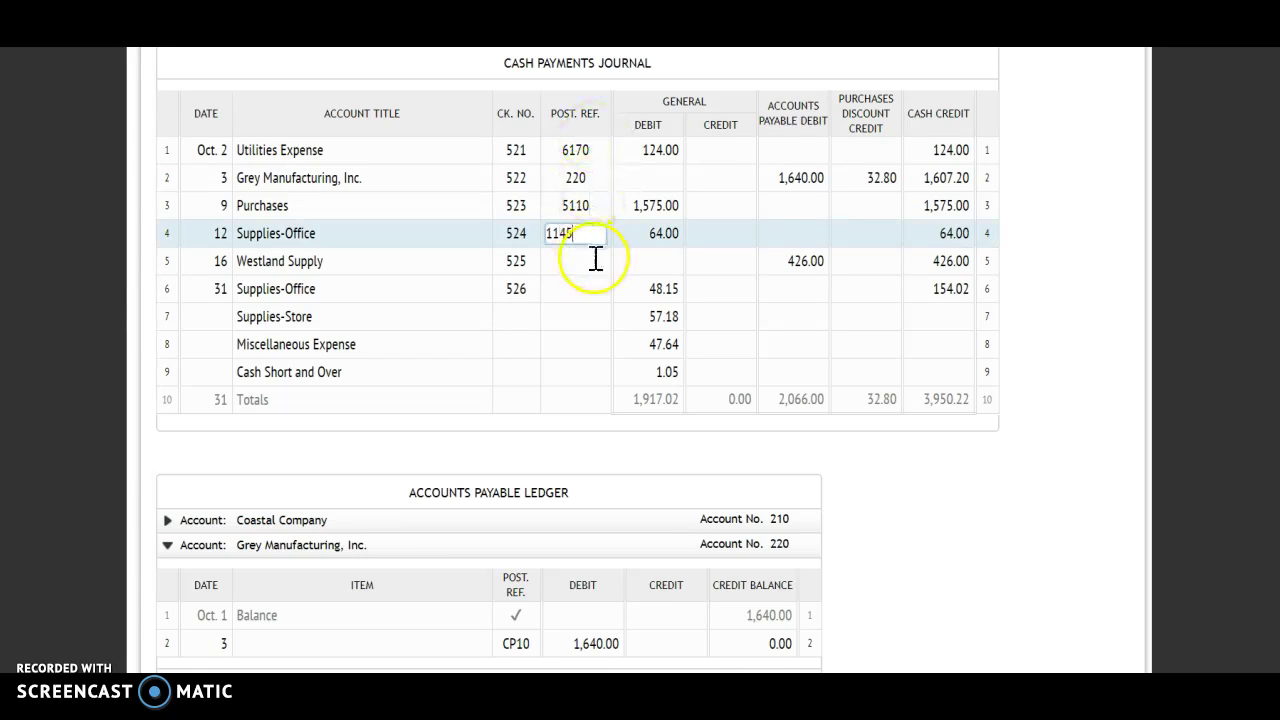
click(591, 260)
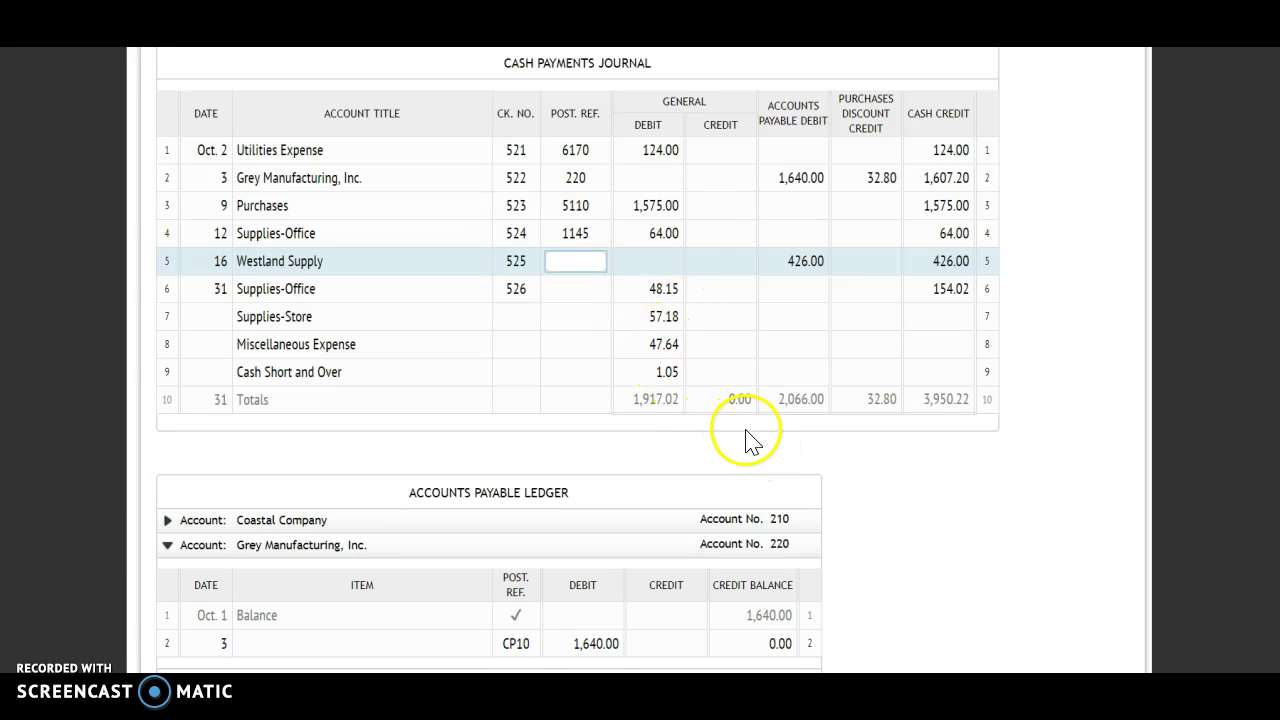
scroll(749, 434, down, 1)
scroll(749, 442, up, 1)
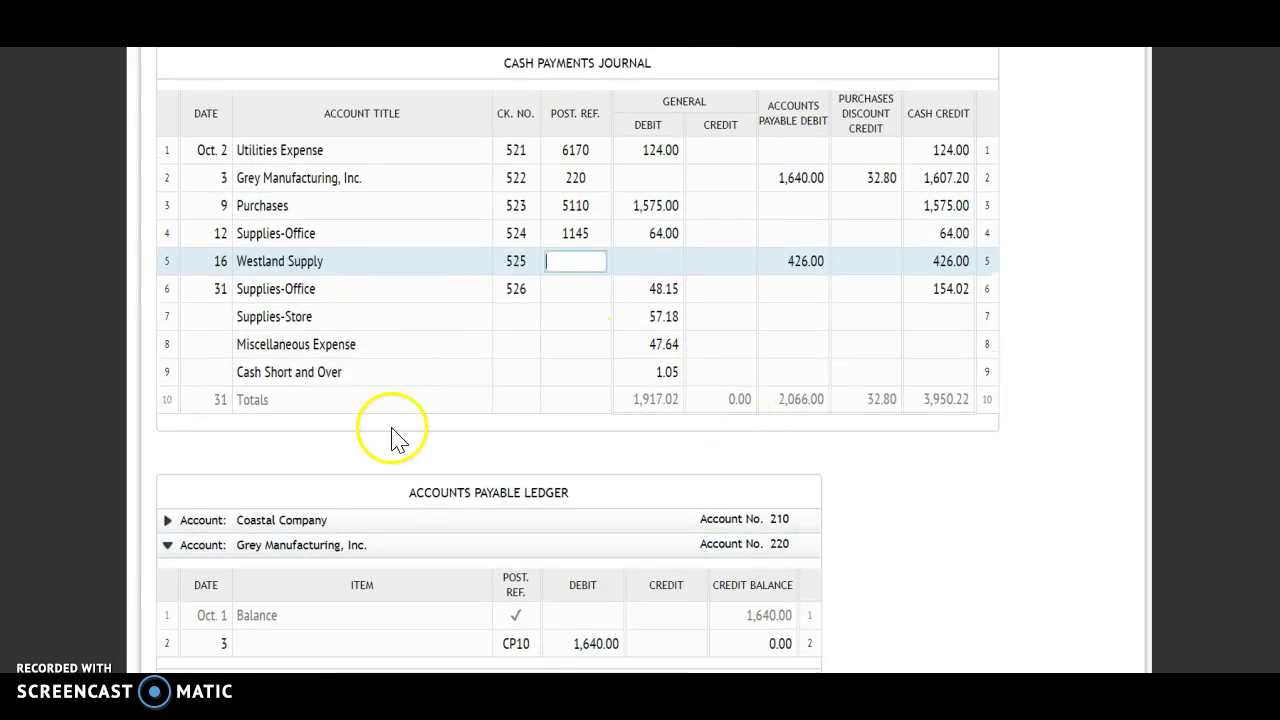
scroll(365, 535, down, 1)
scroll(368, 537, down, 1)
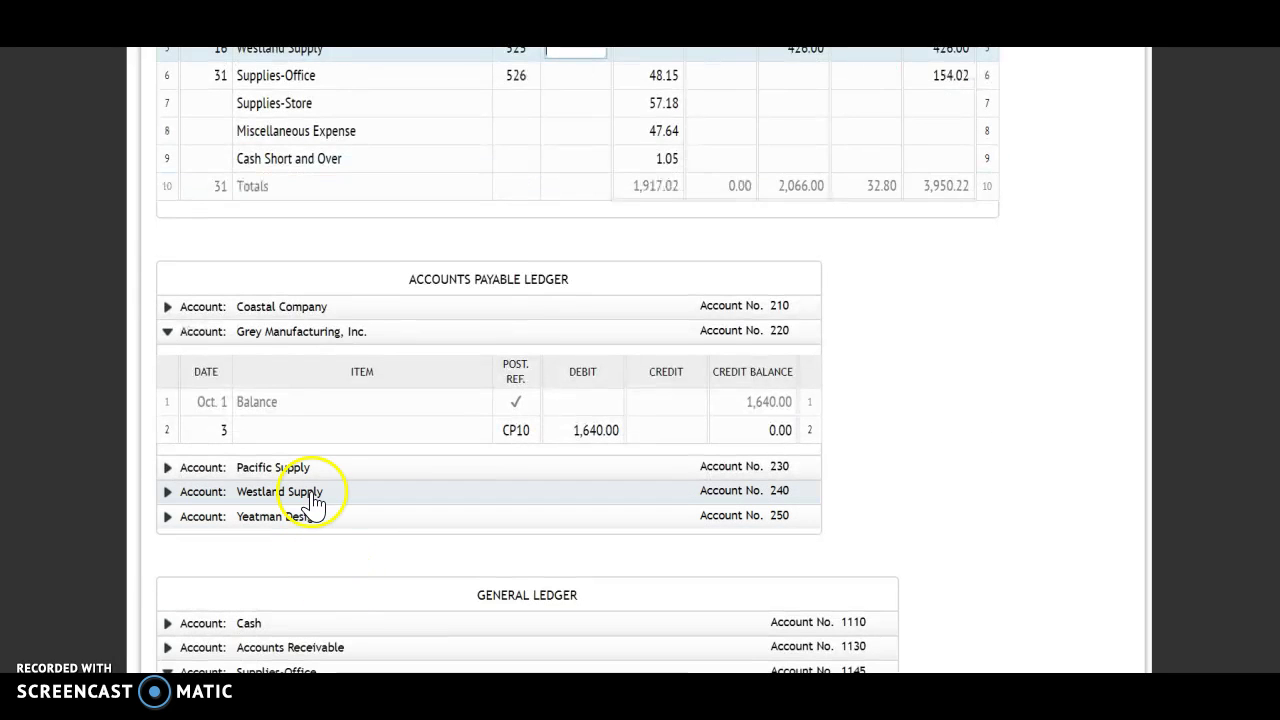
Step: Post an Oct. 16 CP10 debit of 426.00 to Westland Supply, leaving a 566.00 credit balance
click(312, 490)
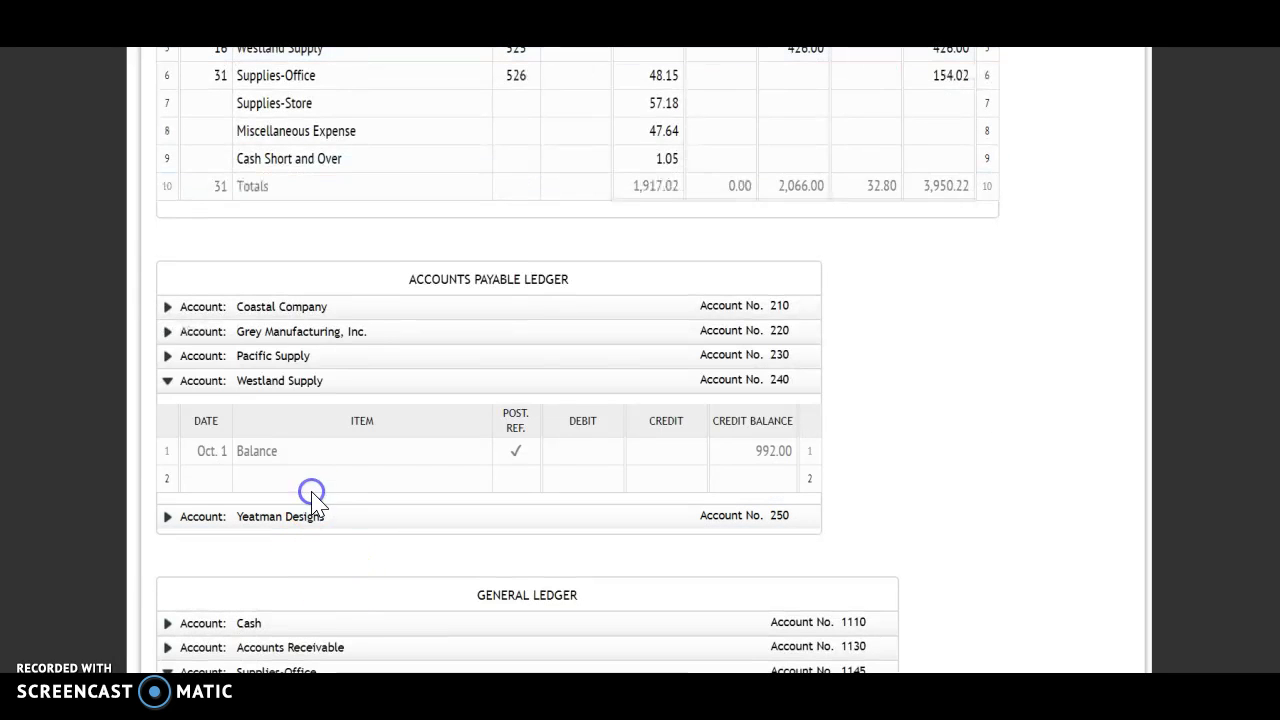
click(220, 480)
scroll(235, 487, up, 1)
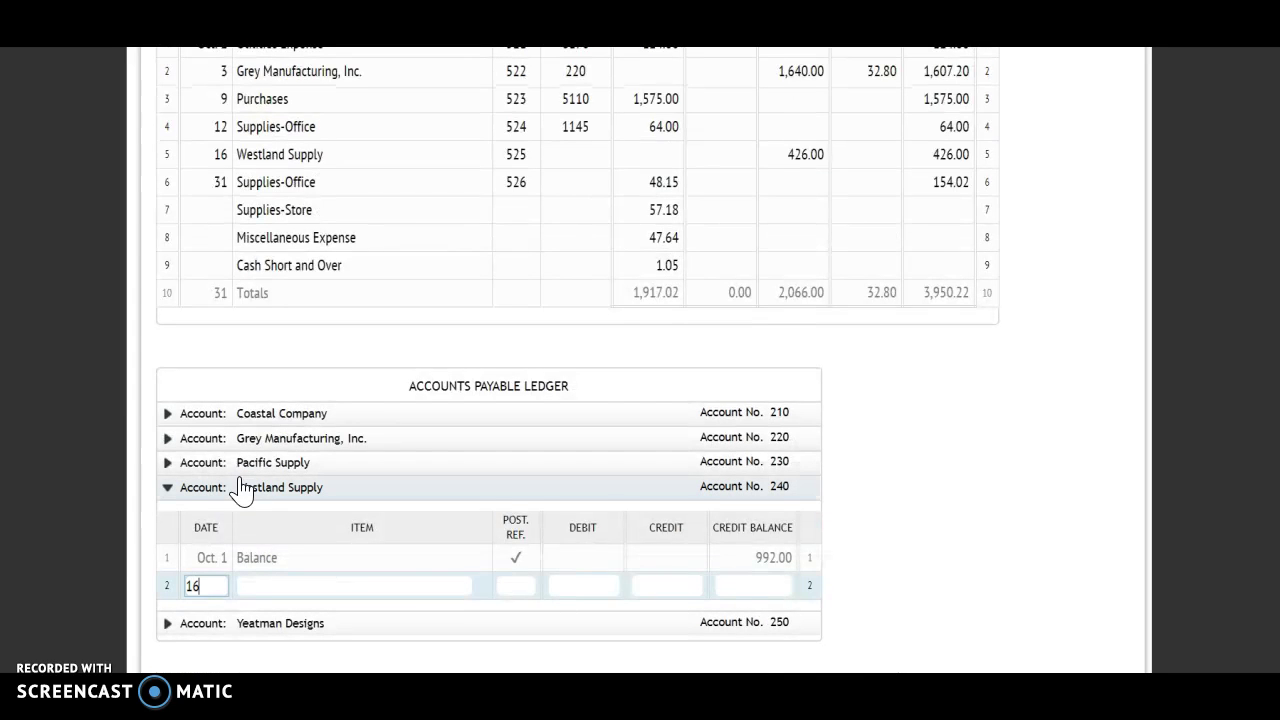
click(514, 586)
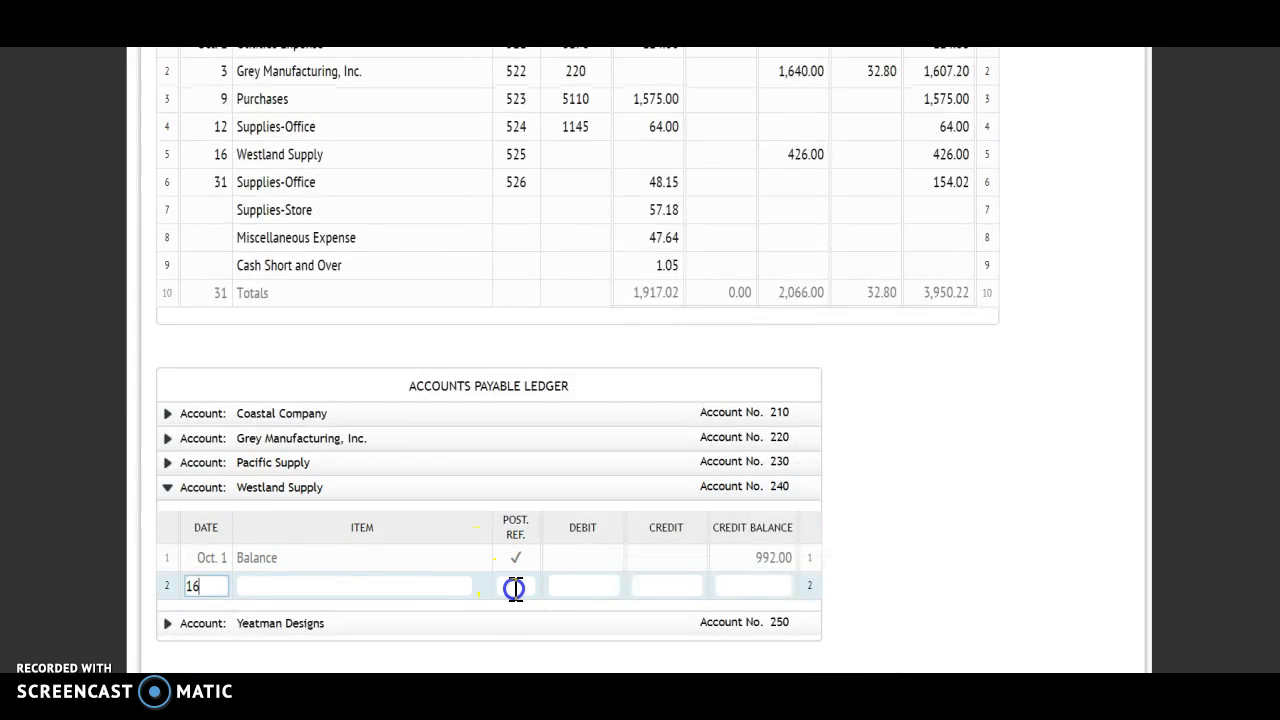
text(CP10)
key(Tab)
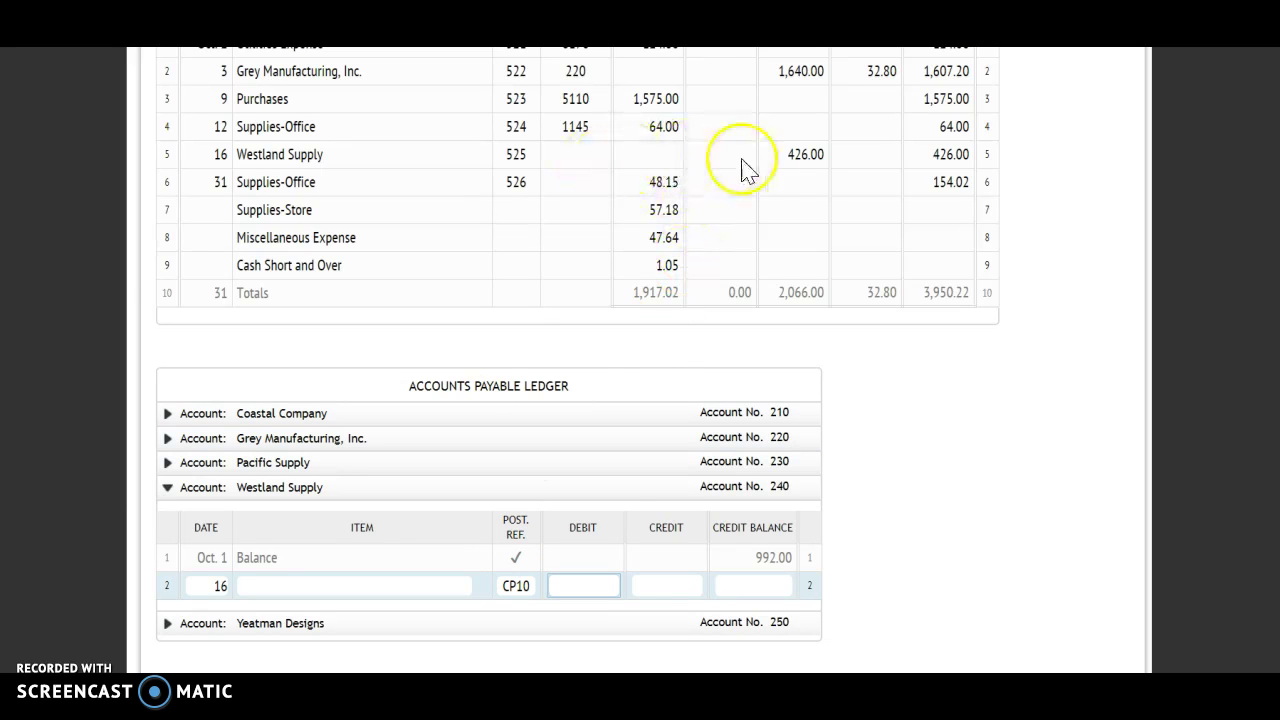
scroll(800, 158, up, 1)
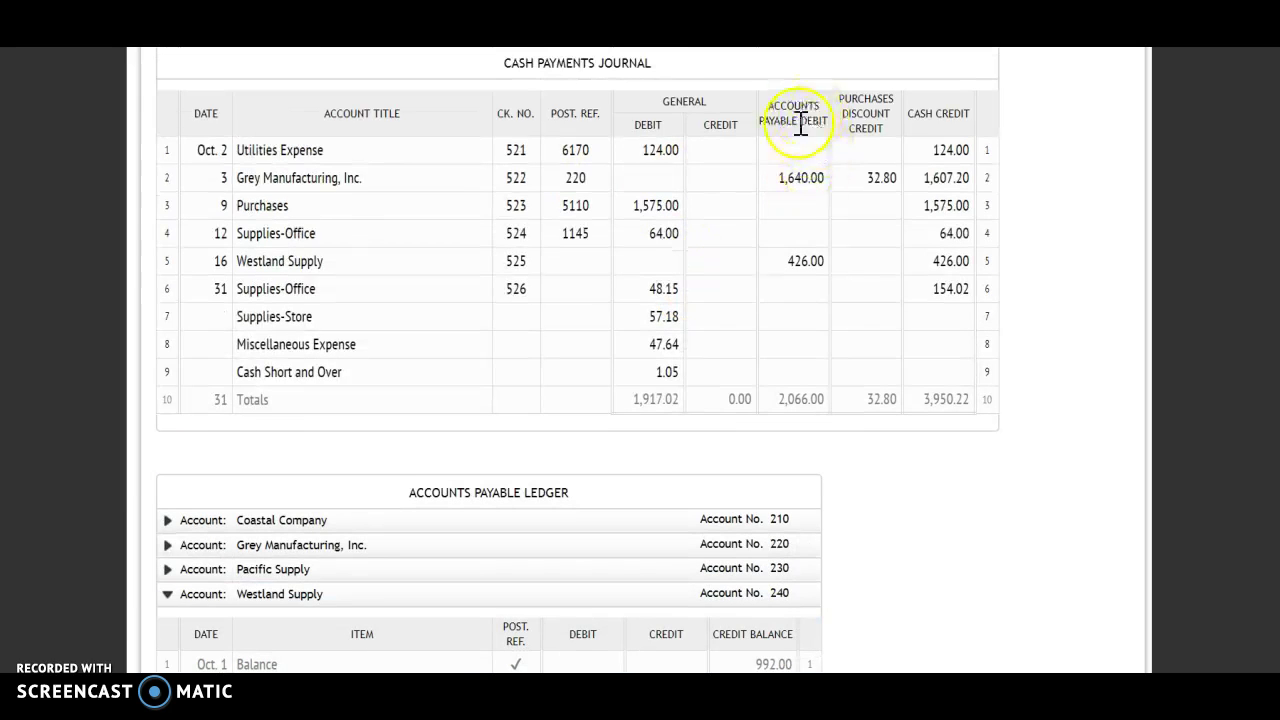
scroll(783, 487, down, 2)
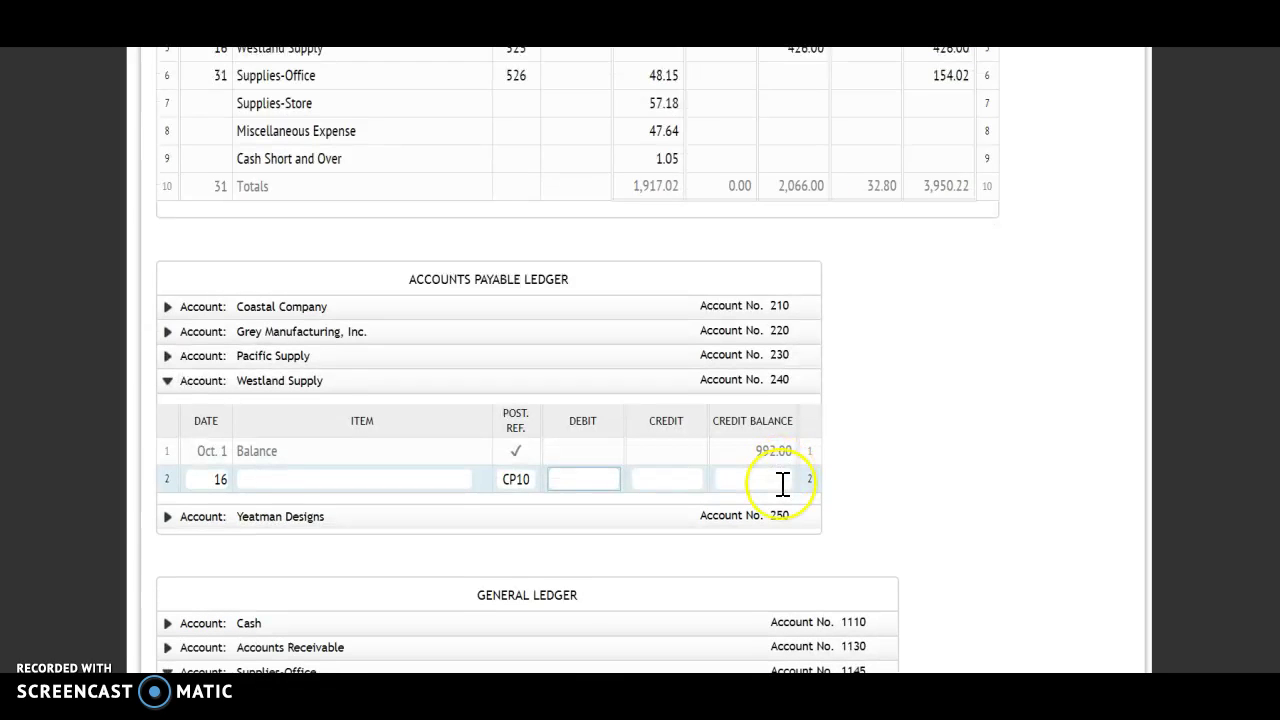
key(Tab)
key(Tab)
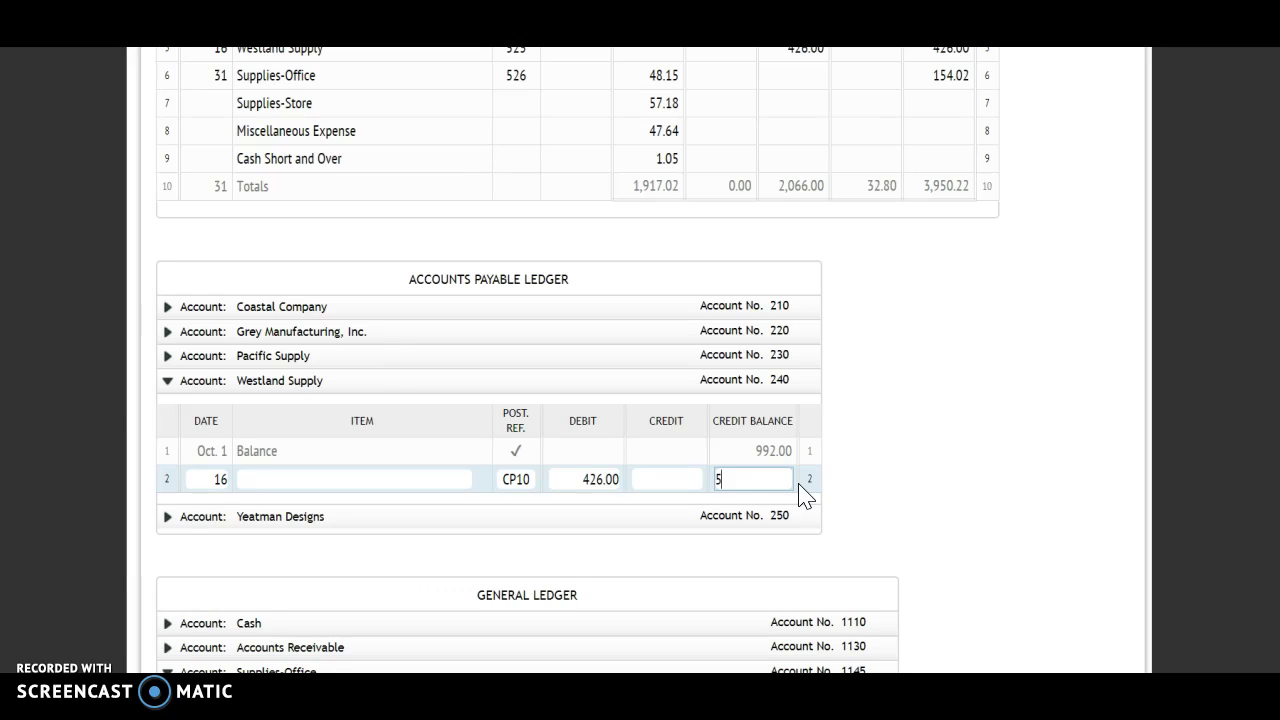
click(865, 429)
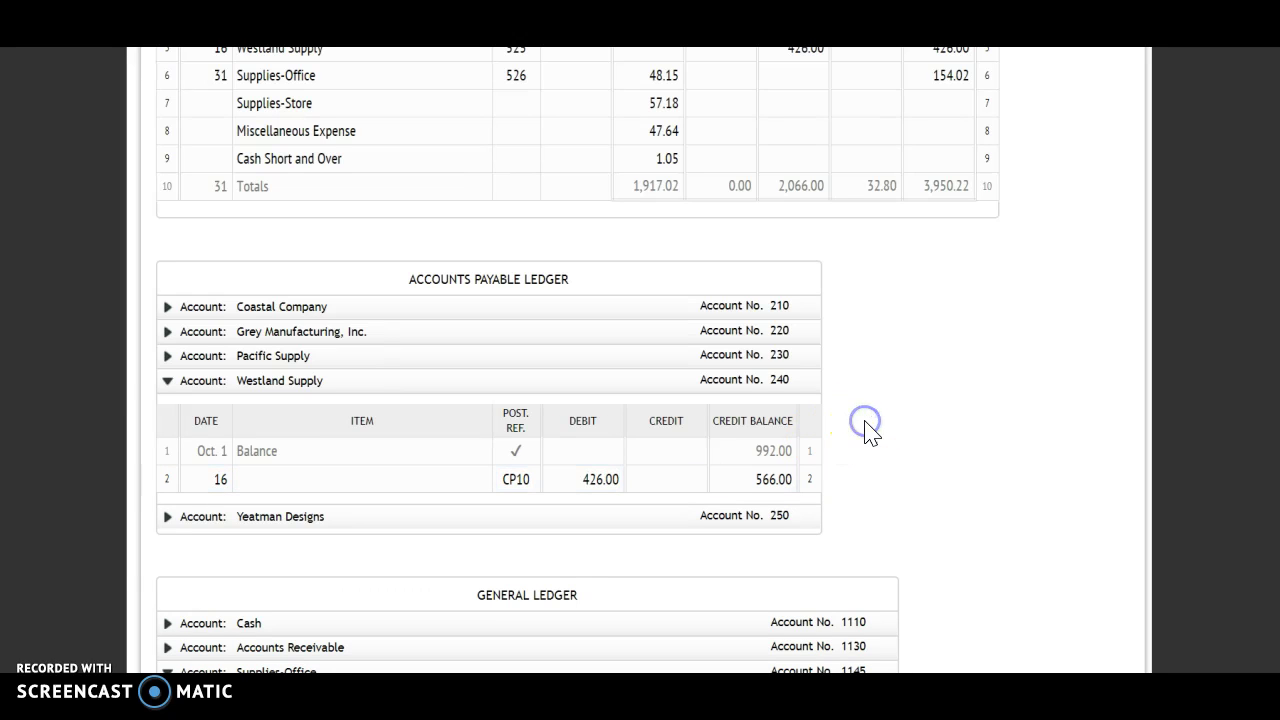
Step: Enter 240 as journal line 5's posting reference
scroll(780, 390, up, 1)
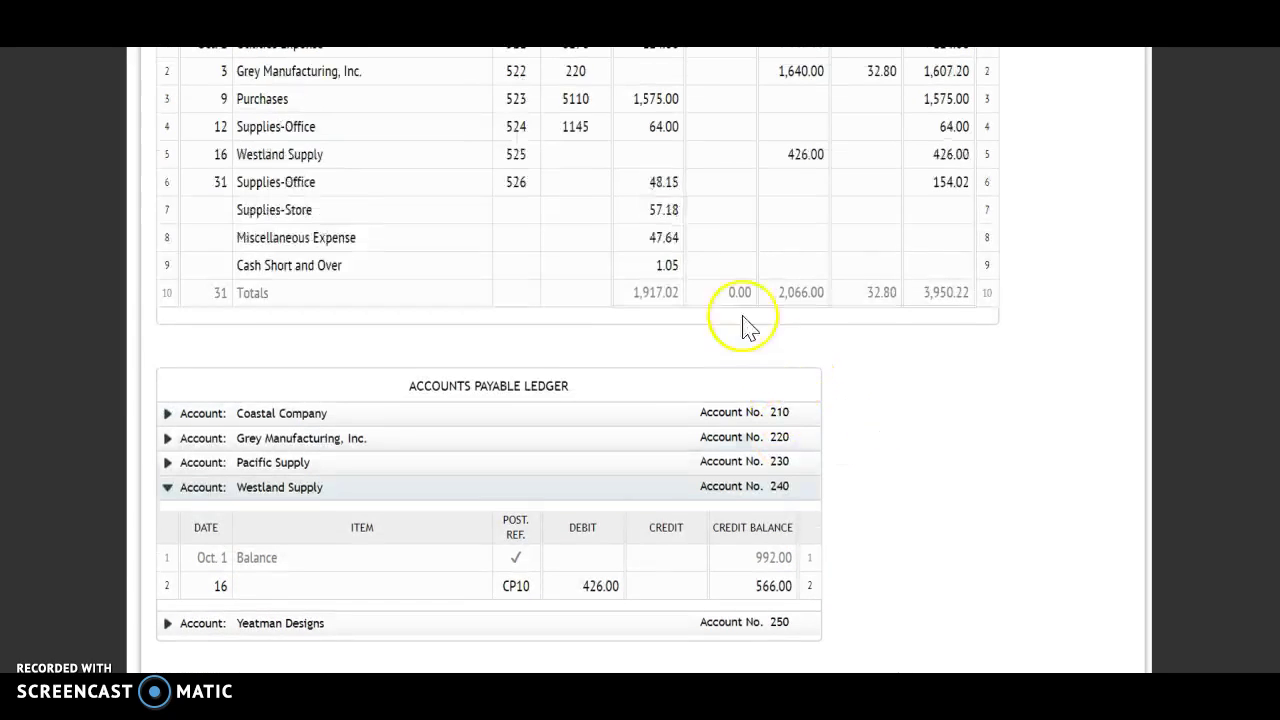
click(580, 150)
text(240)
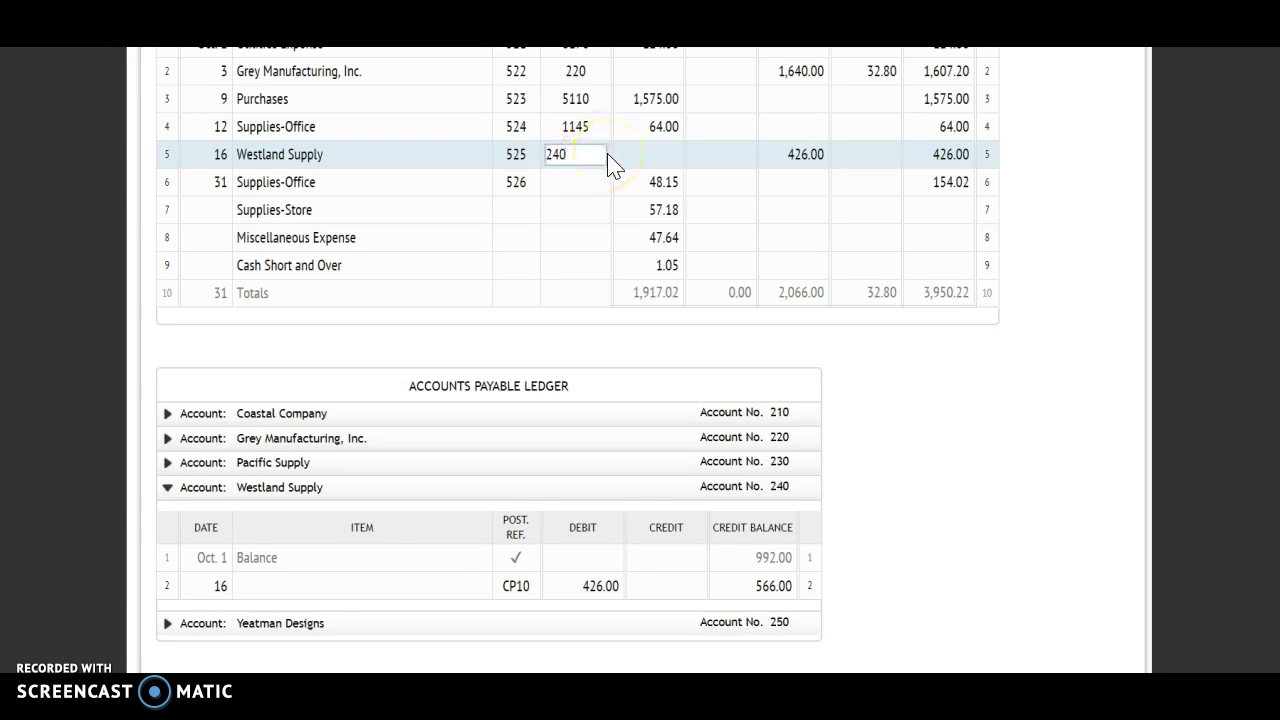
click(582, 186)
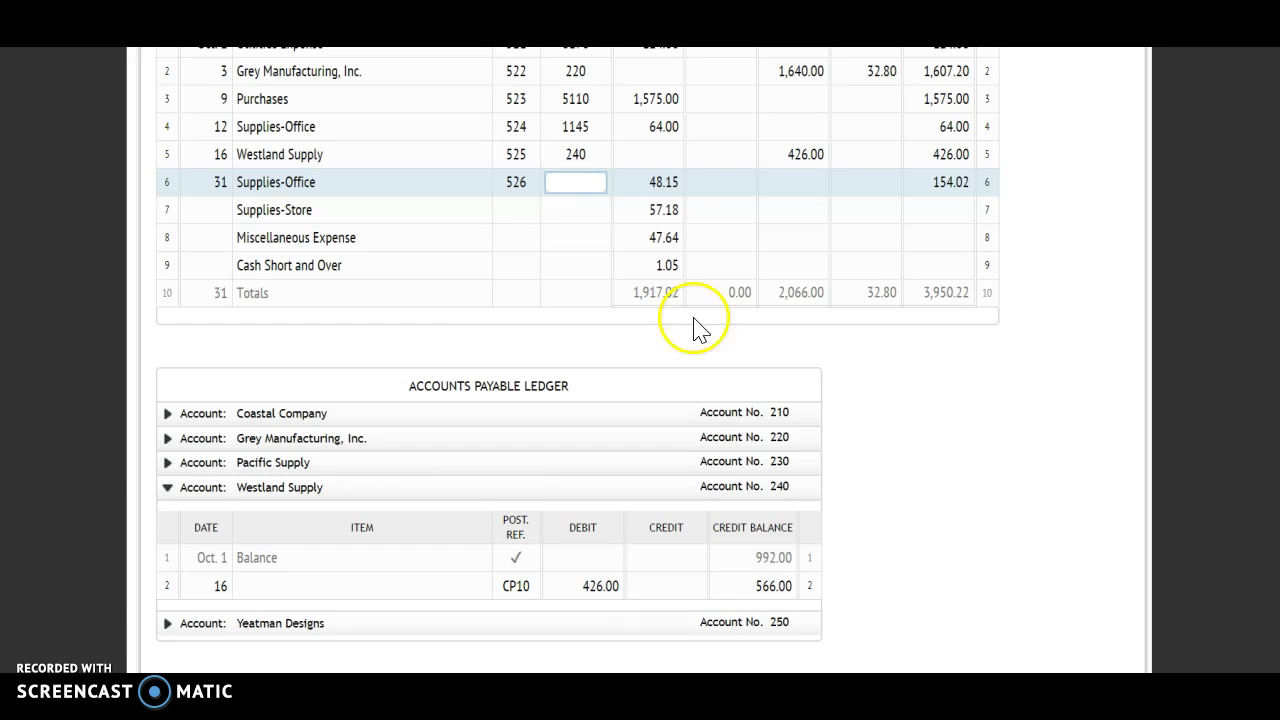
scroll(923, 397, down, 1)
scroll(925, 398, down, 2)
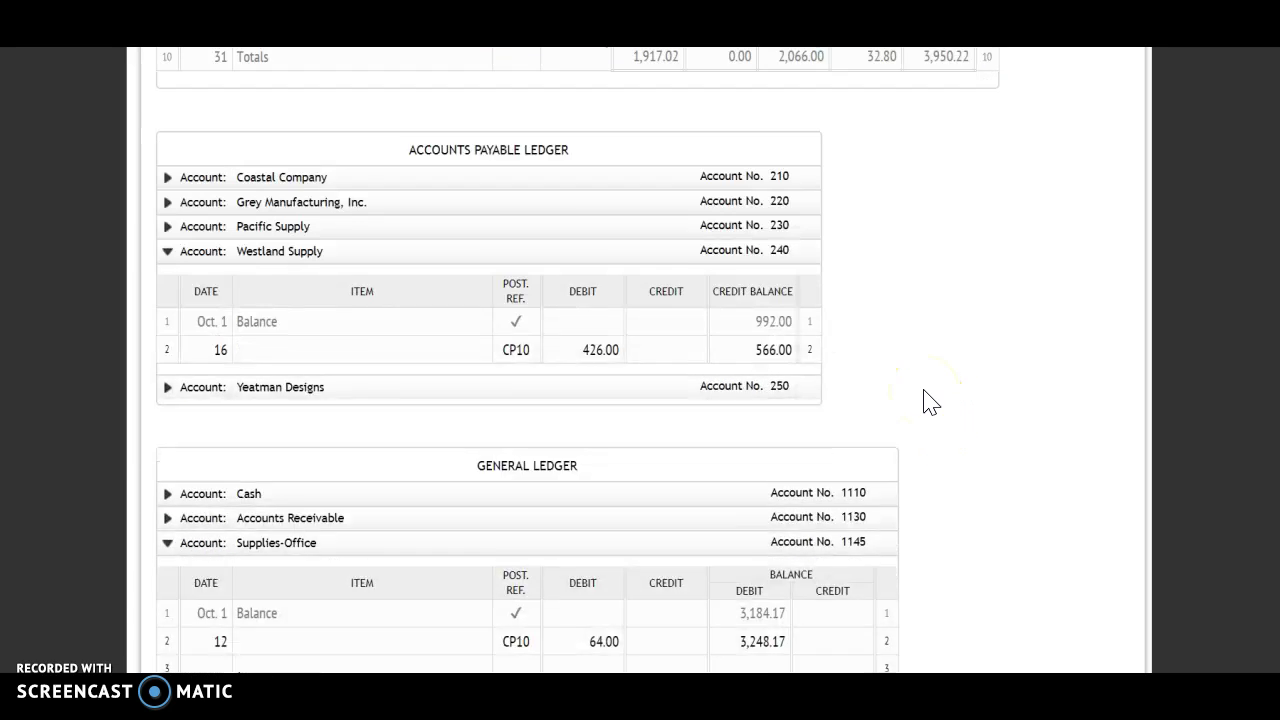
Step: Post an Oct. 31 CP10 debit of 48.15 to Supplies-Office row 3, balance 3,296.32
click(210, 586)
scroll(900, 511, up, 2)
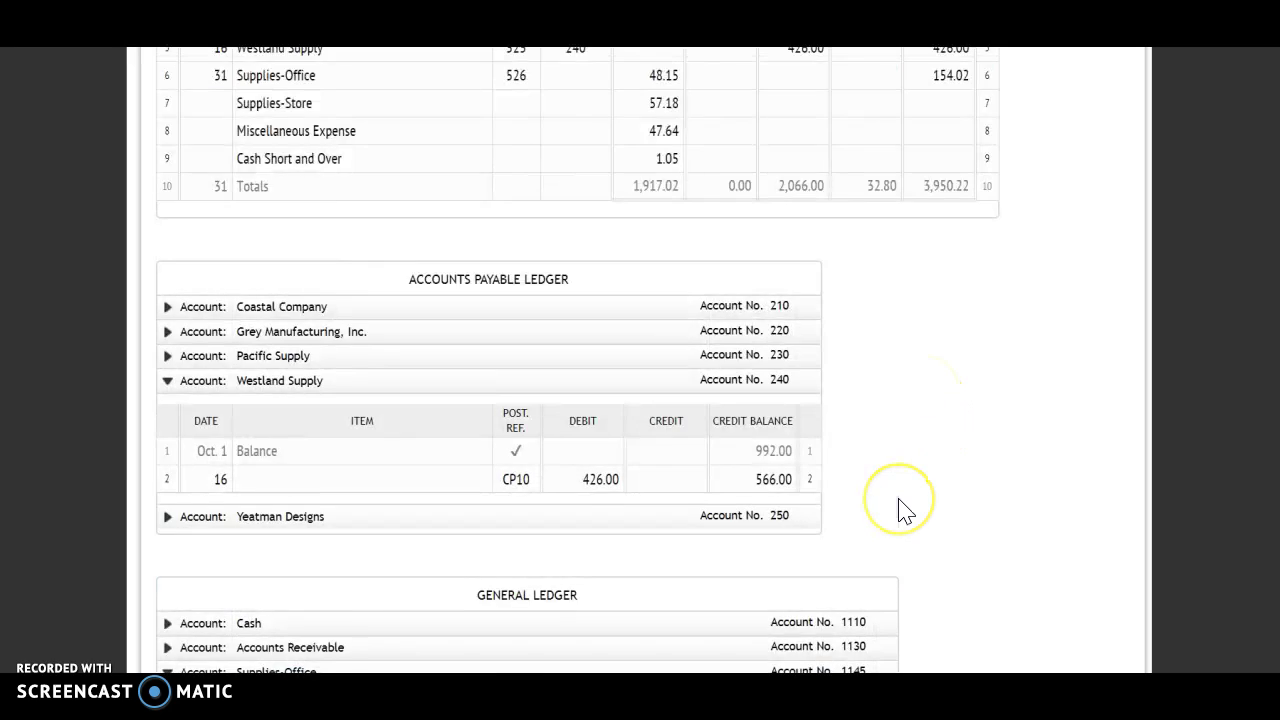
scroll(905, 511, down, 2)
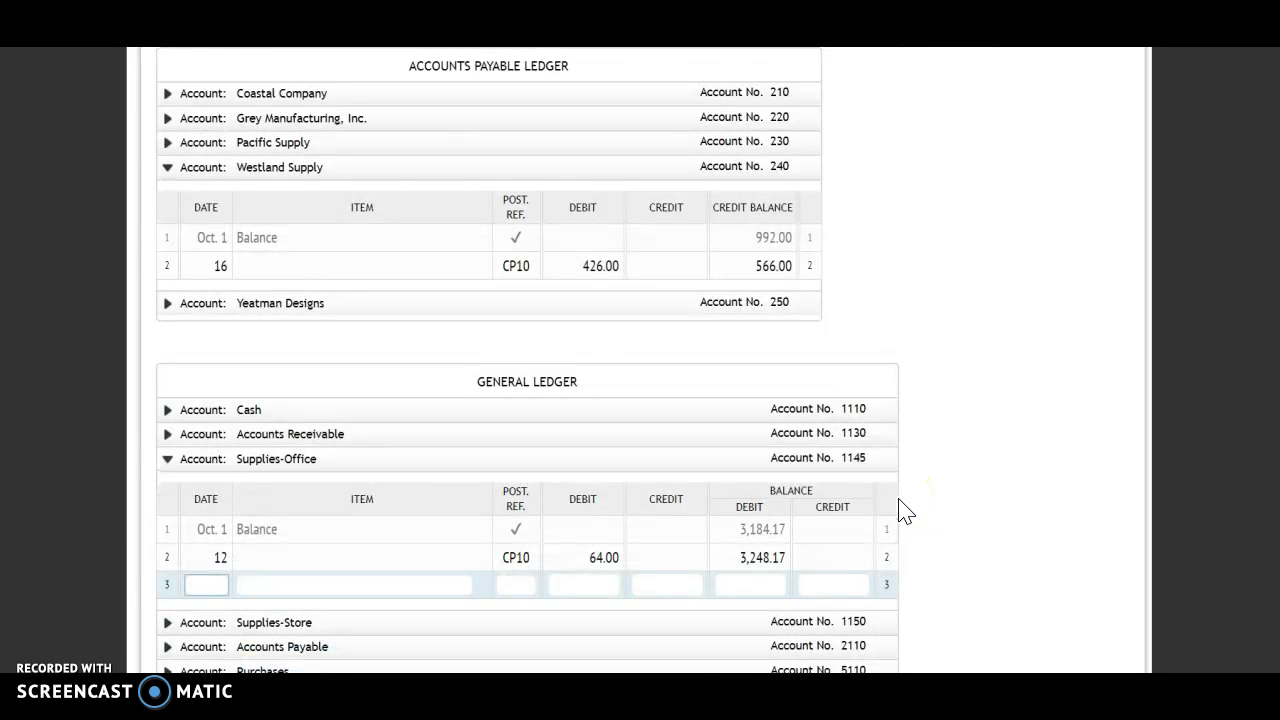
key(Tab)
key(Tab)
click(905, 490)
click(979, 392)
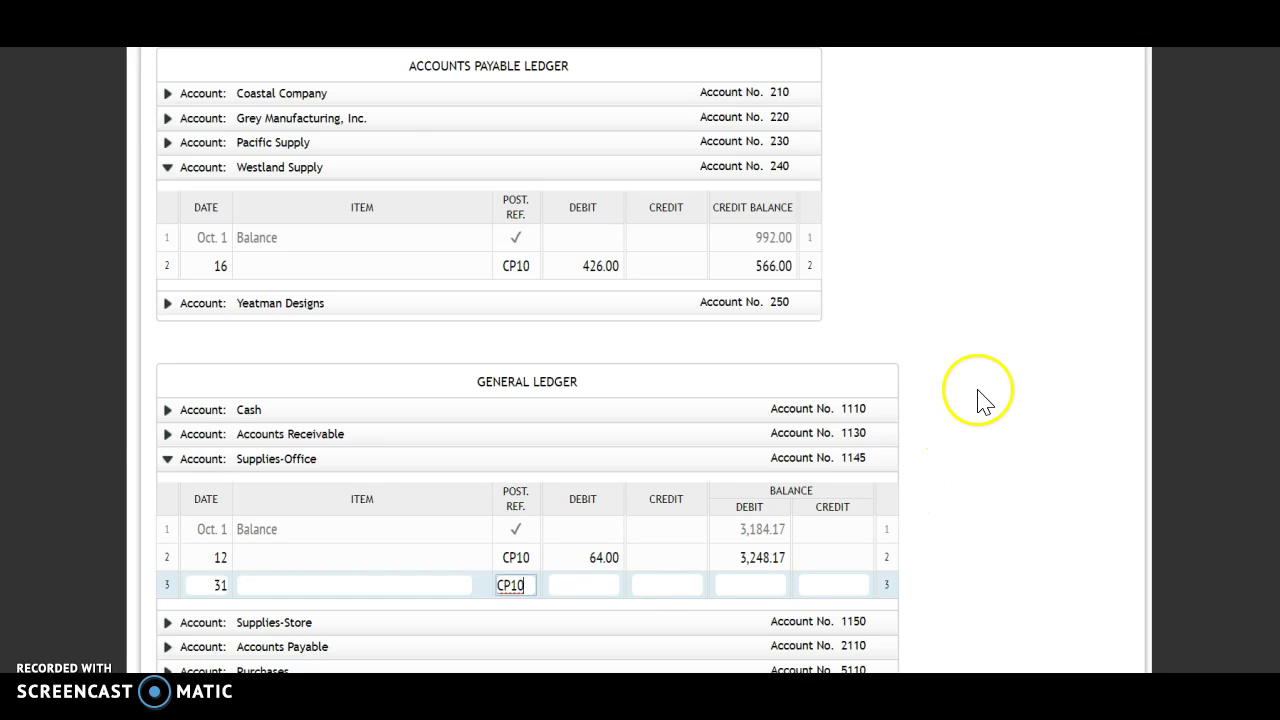
scroll(977, 394, up, 2)
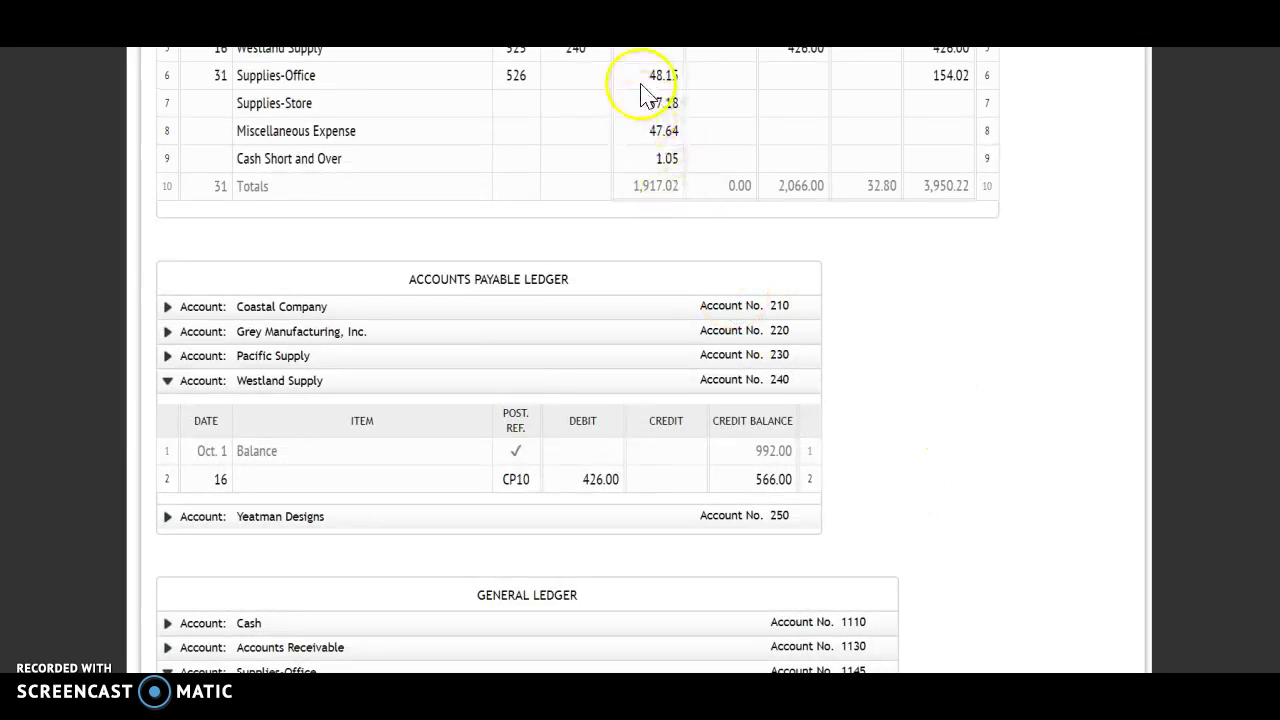
scroll(880, 360, down, 2)
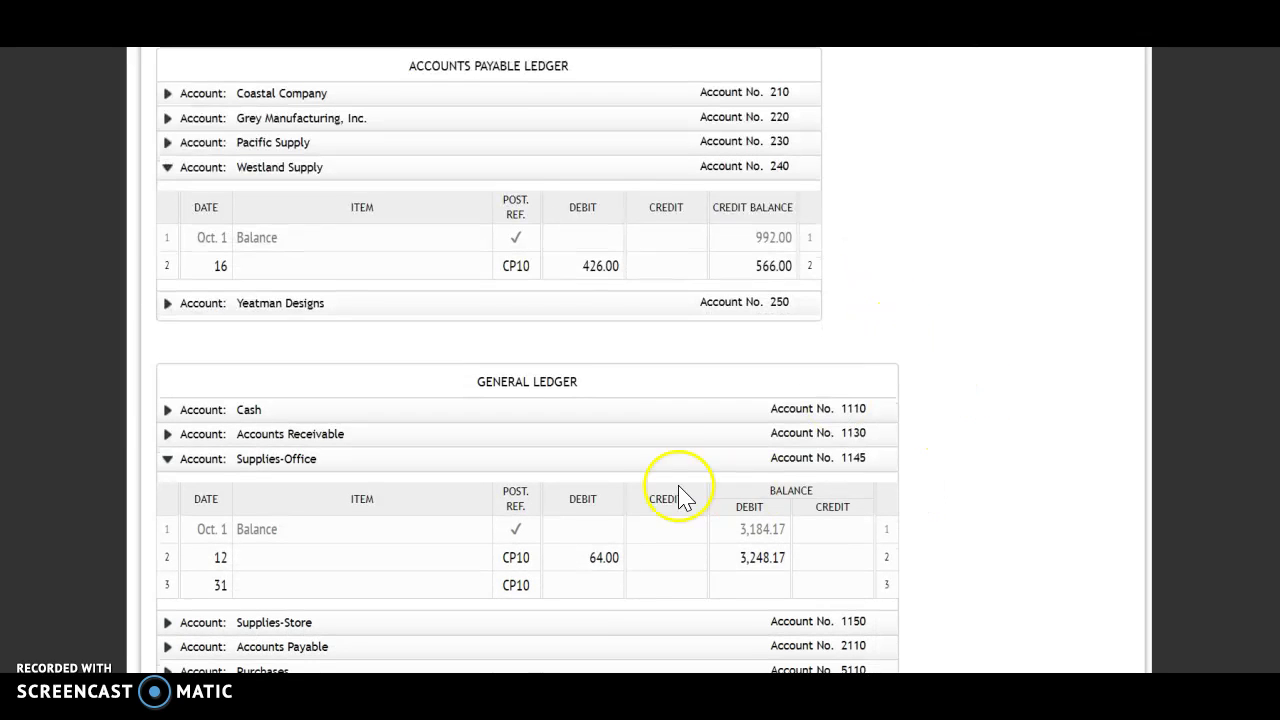
click(600, 586)
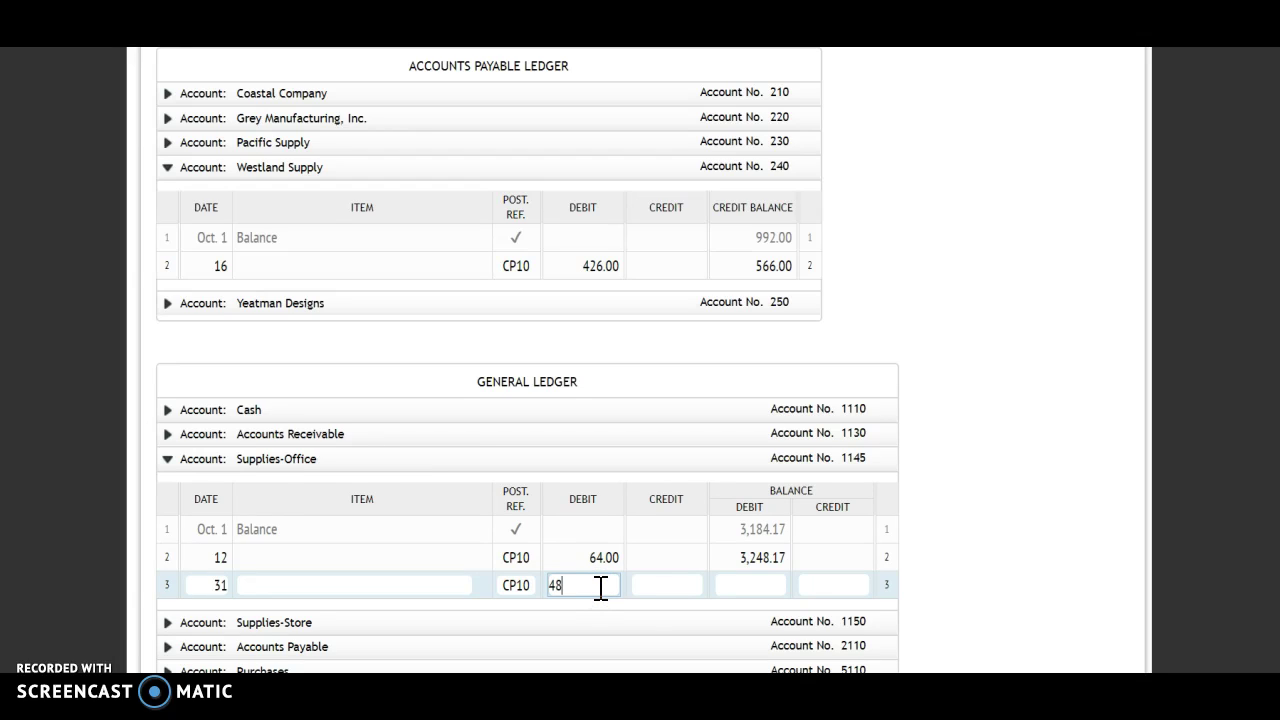
key(Tab)
key(Tab)
click(693, 565)
click(757, 580)
click(985, 515)
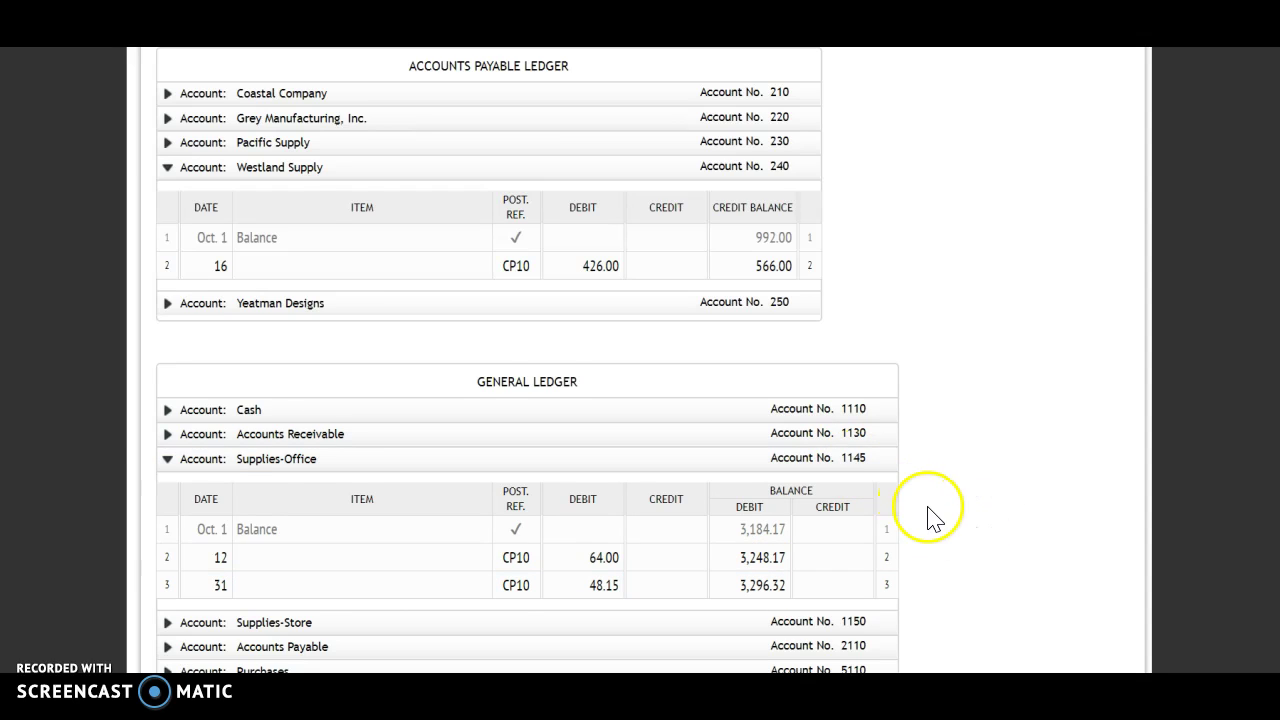
Step: Enter 1145 as journal line 6's posting reference
scroll(928, 514, up, 3)
click(591, 190)
text(1145)
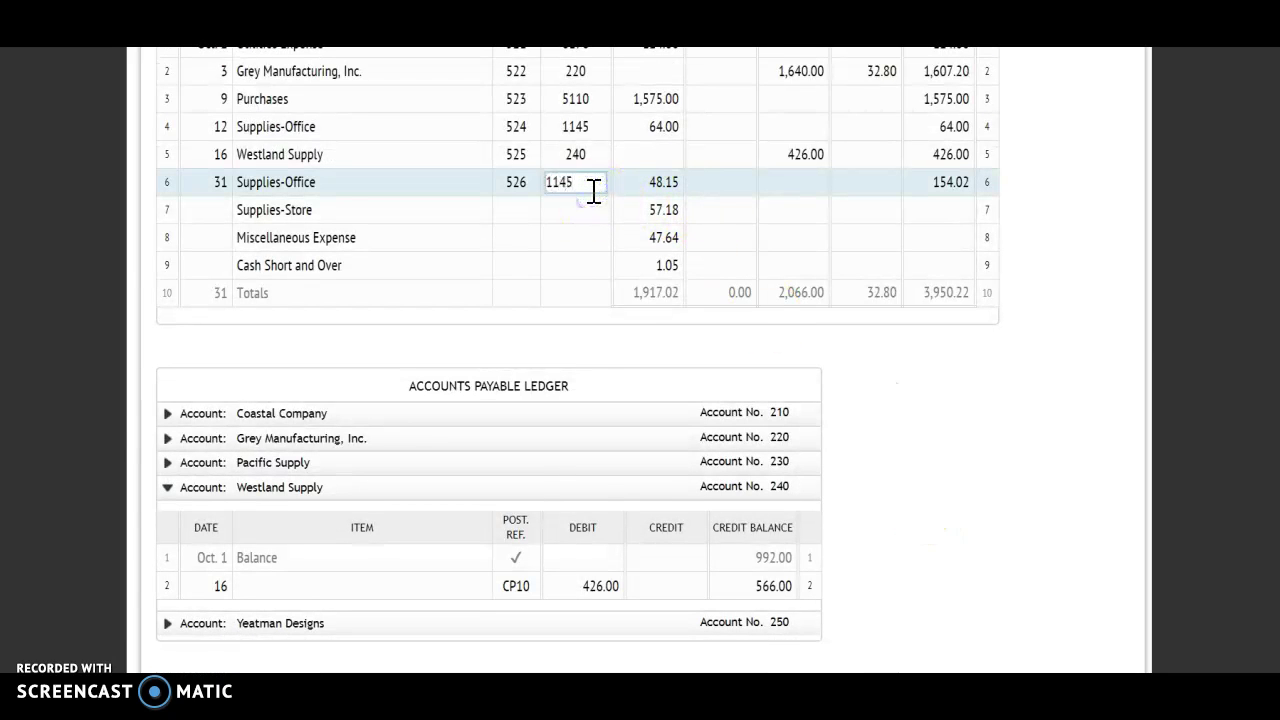
click(590, 207)
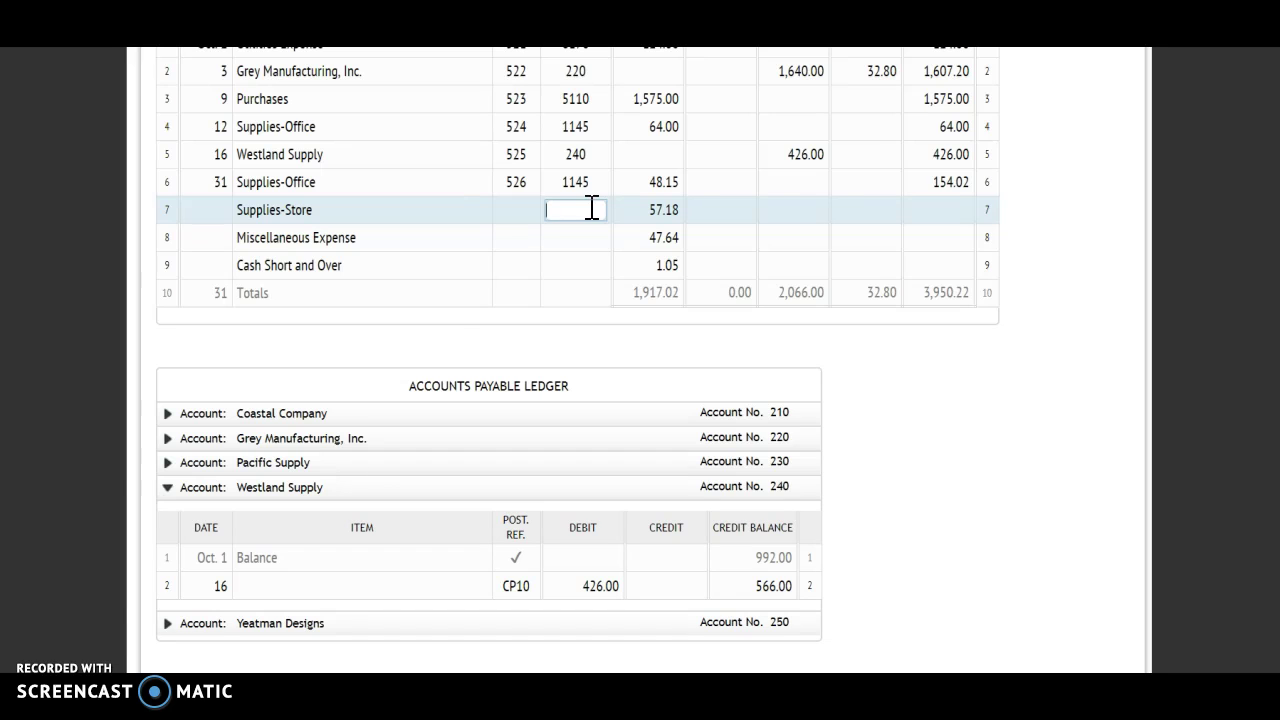
Step: Post an Oct. 31 CP10 debit of 57.18 to Supplies-Store, bringing its balance to 4,237.36
click(608, 420)
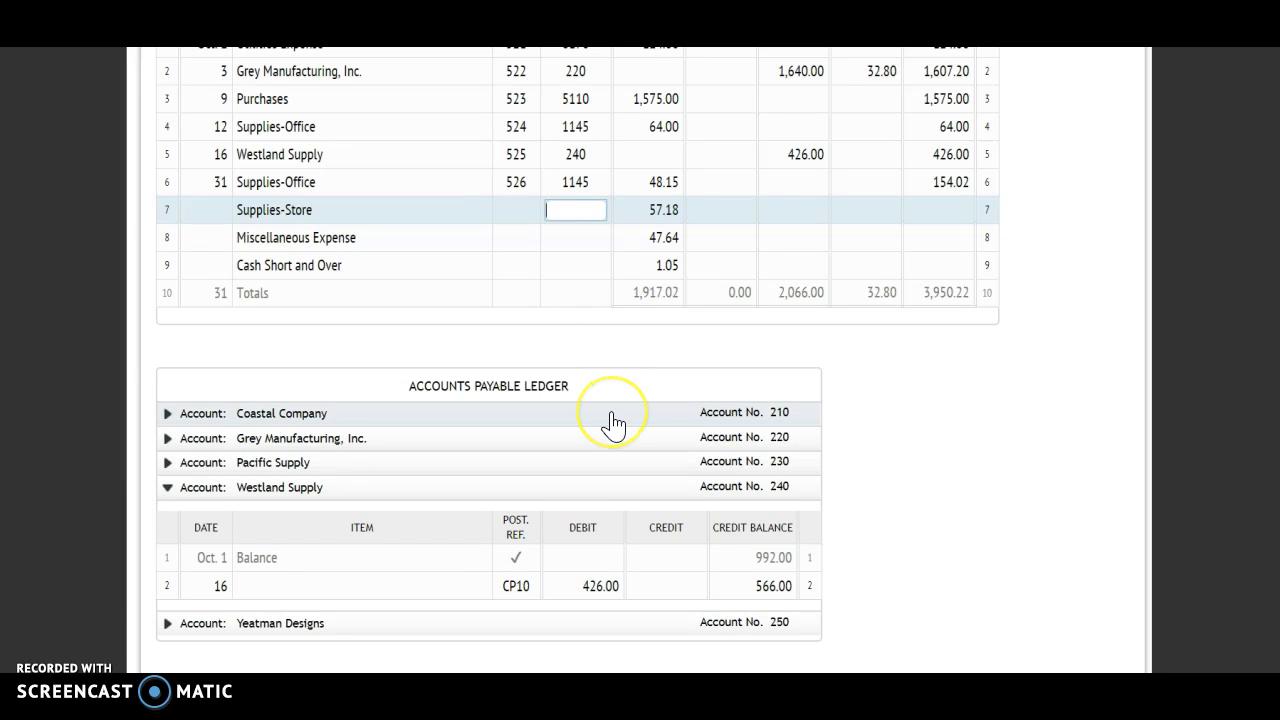
scroll(612, 422, down, 2)
scroll(612, 423, down, 2)
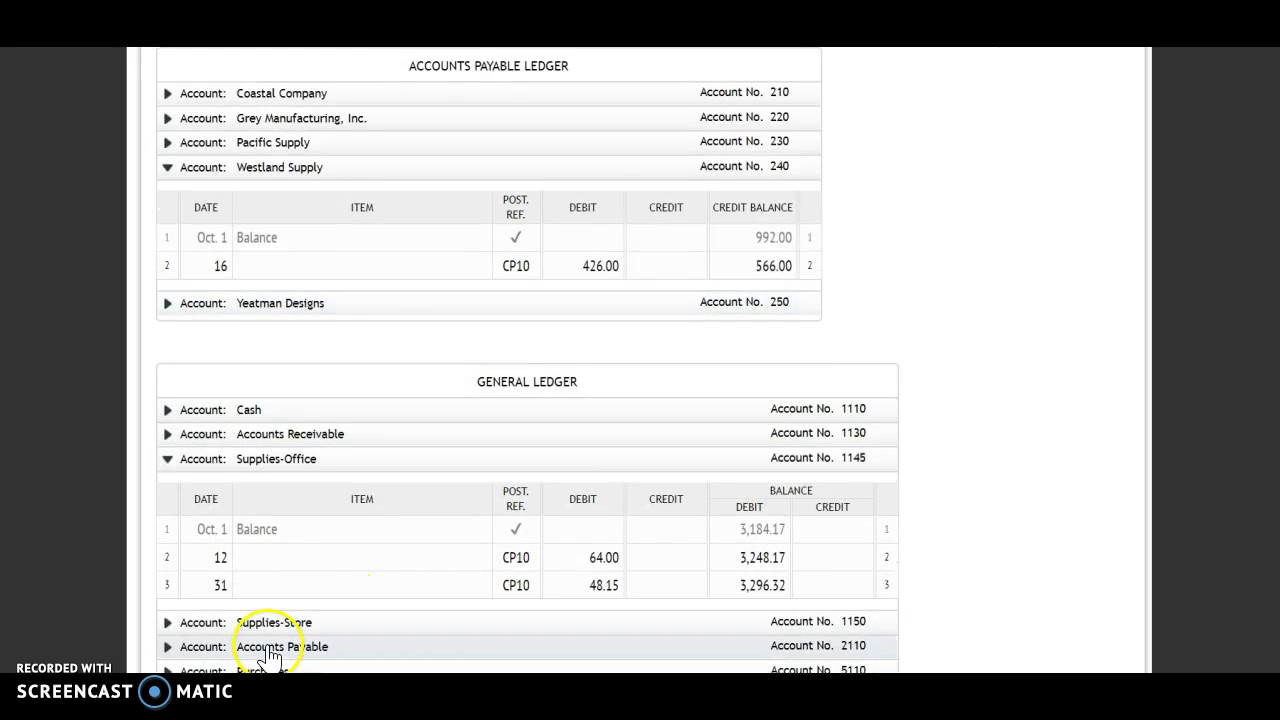
click(280, 614)
click(216, 584)
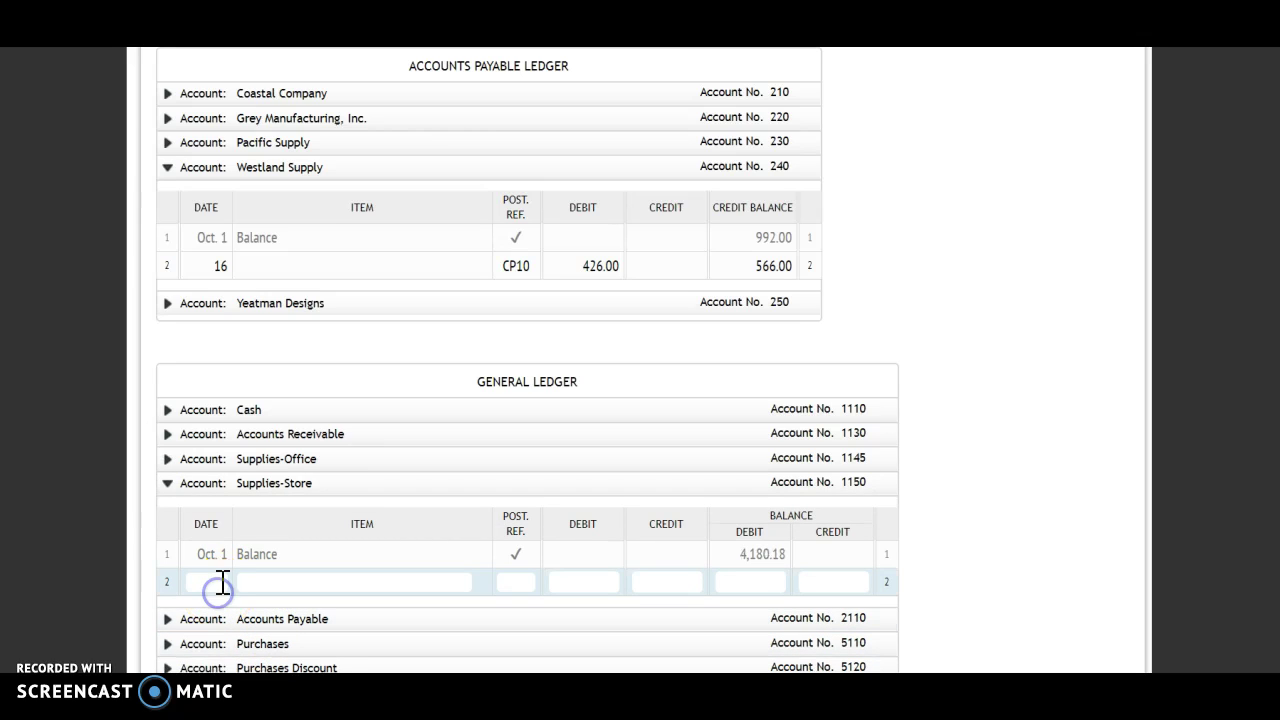
text(31)
key(Tab)
key(Tab)
text(Cjp)
key(BackSpace)
key(BackSpace)
text(p10)
key(Tab)
scroll(1080, 265, up, 3)
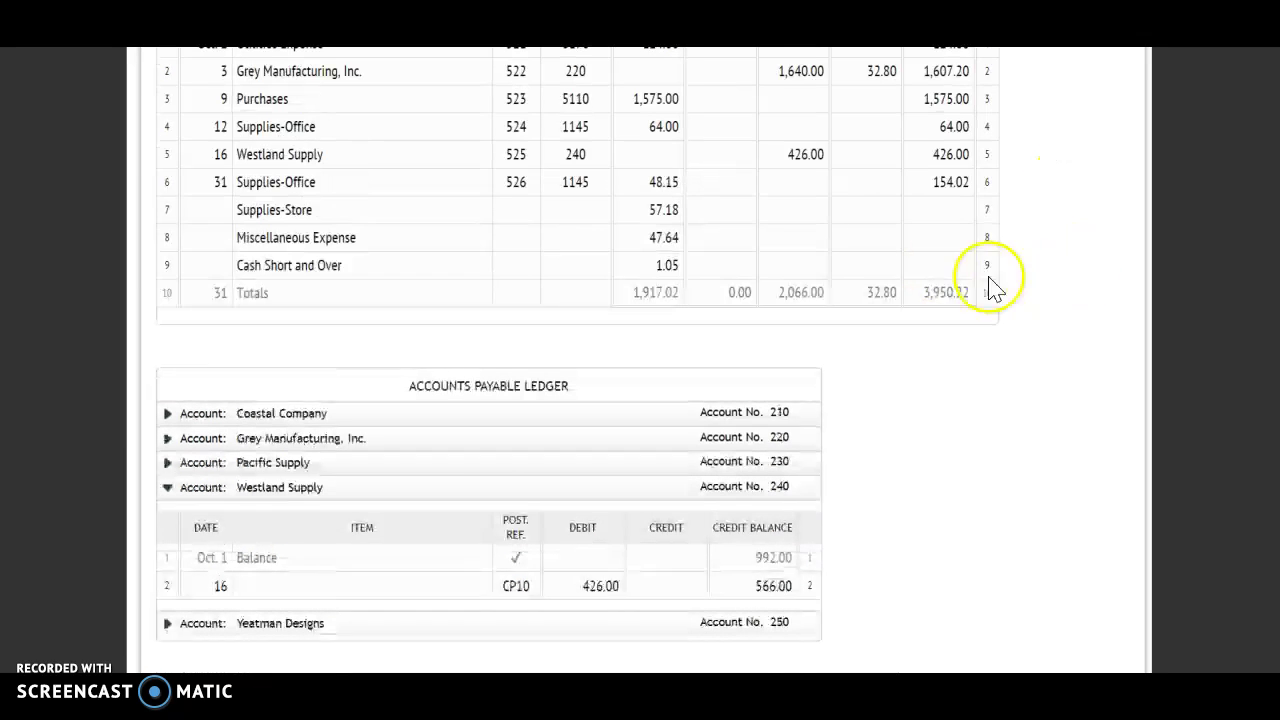
scroll(966, 457, down, 5)
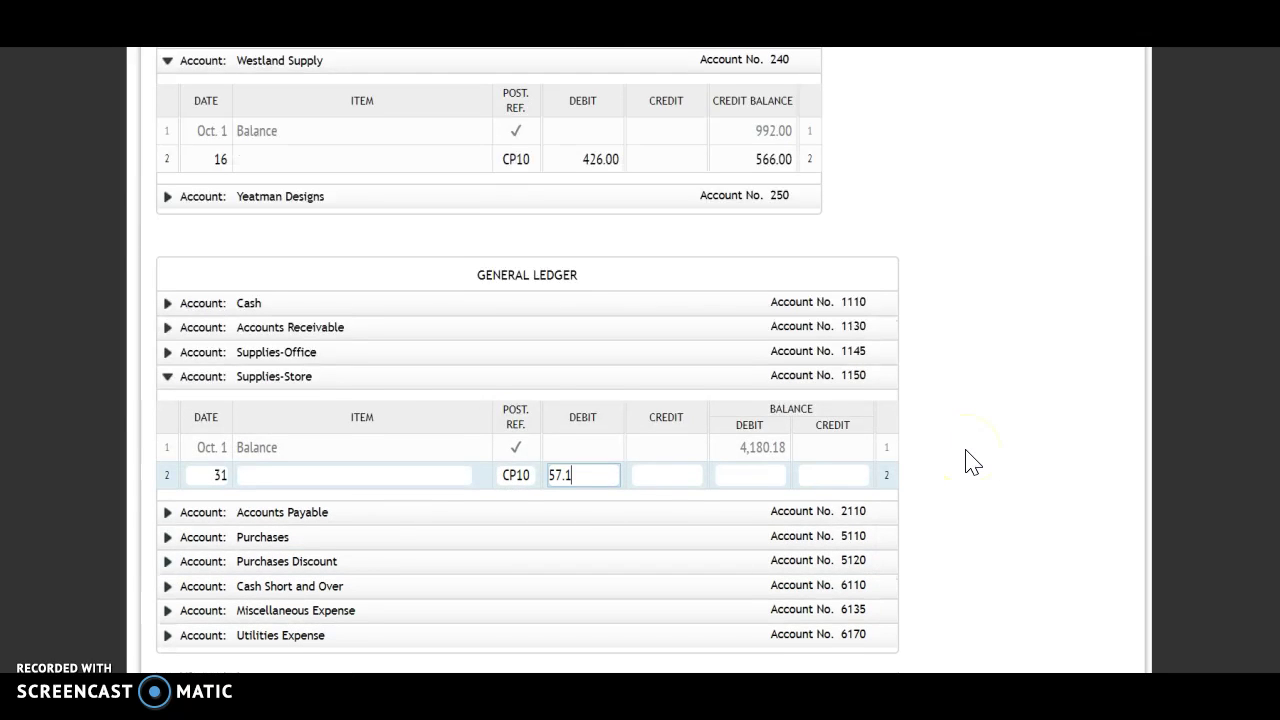
key(Tab)
key(Tab)
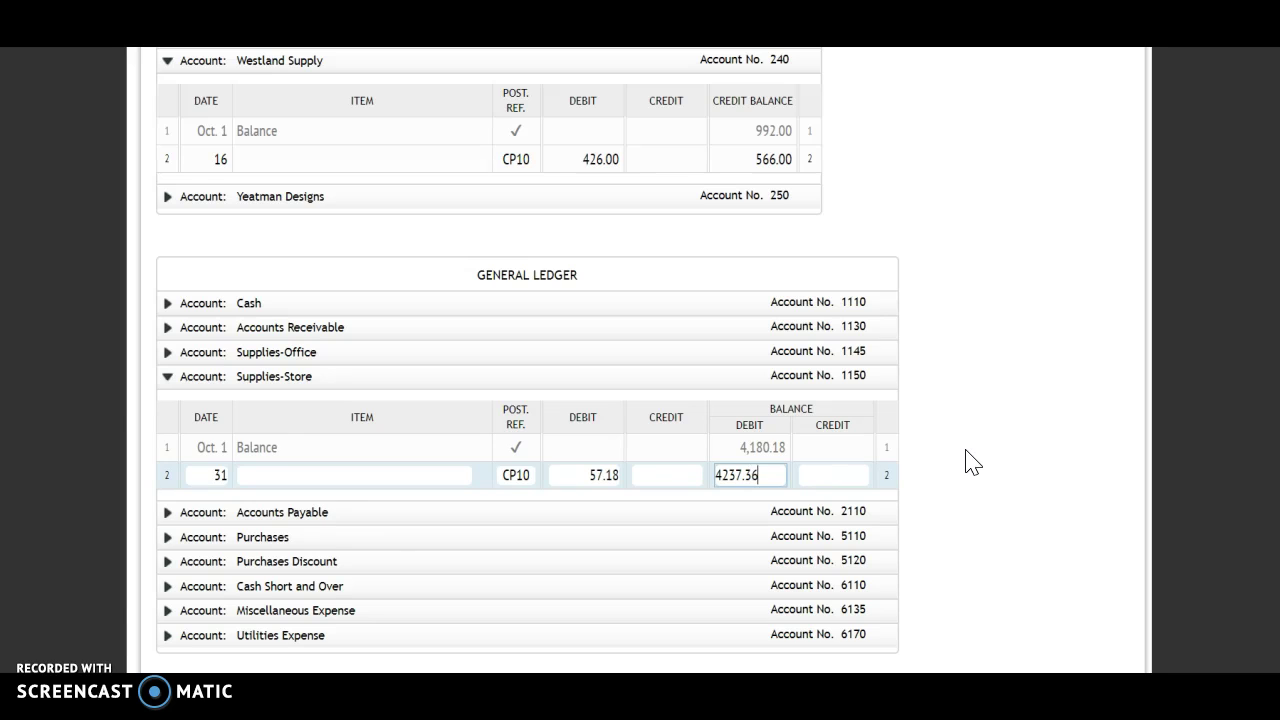
click(966, 460)
Step: Enter 1150 as the Supplies-Store posting reference in journal row 7
scroll(966, 460, up, 2)
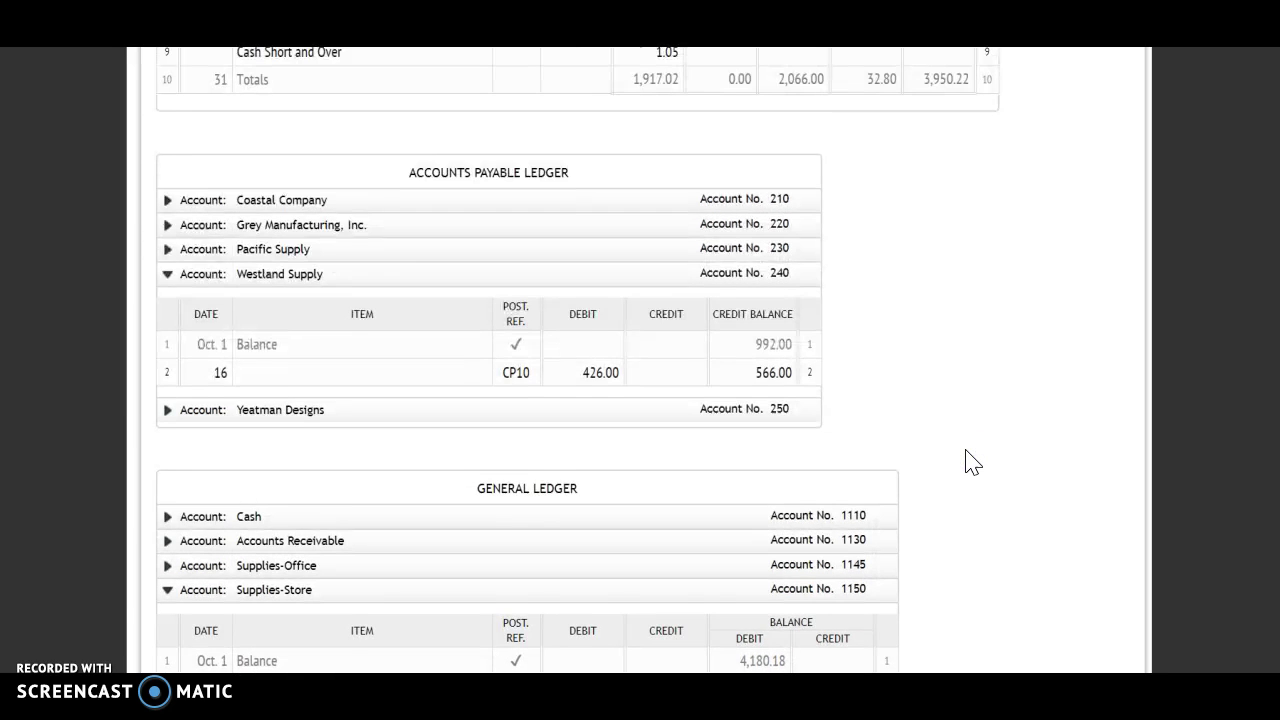
scroll(814, 240, up, 2)
click(590, 208)
text(1150)
click(586, 234)
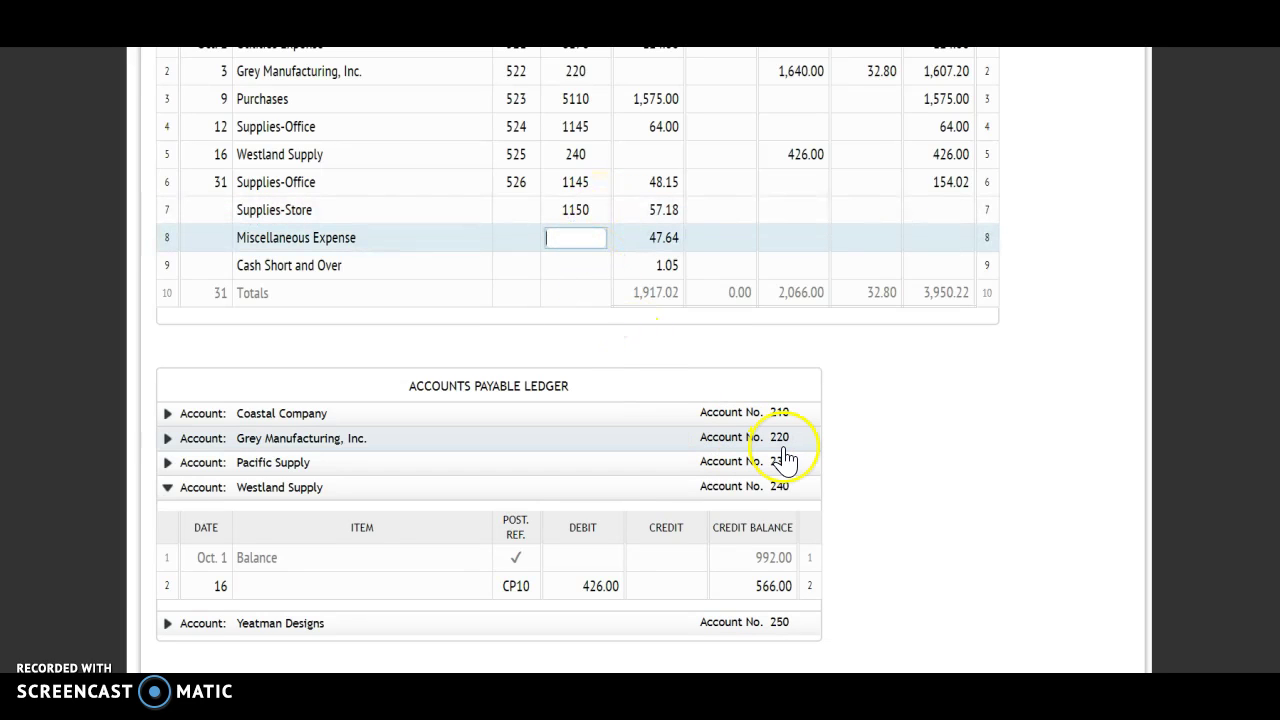
scroll(785, 458, down, 7)
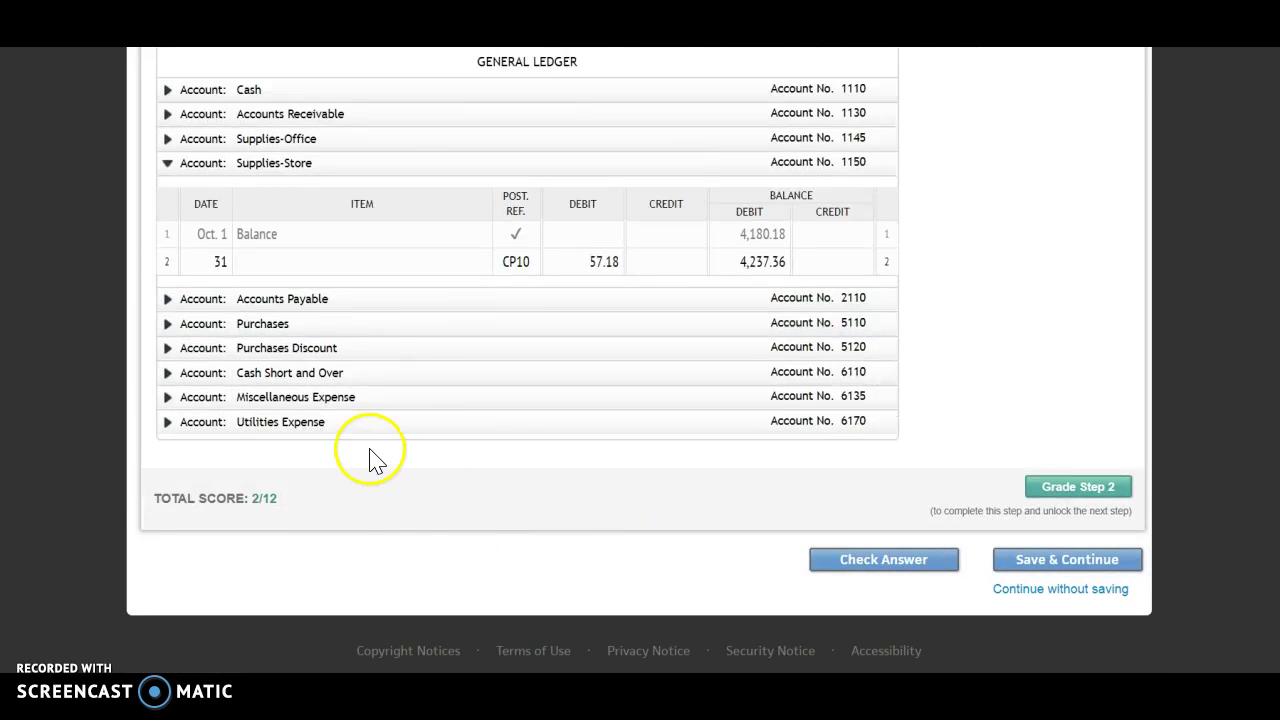
Step: Record an Oct. 31 CP10 debit of 47.64 in Miscellaneous Expense, balance 2,537.61
click(340, 398)
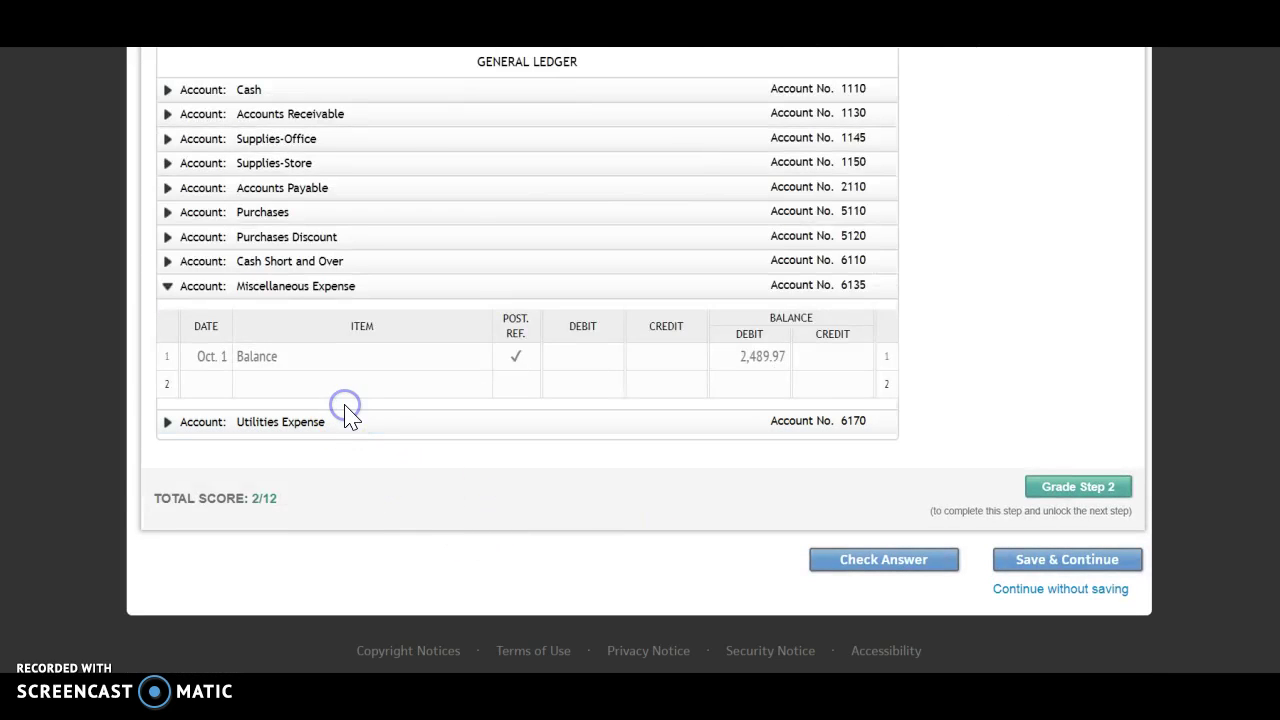
click(219, 384)
text(31)
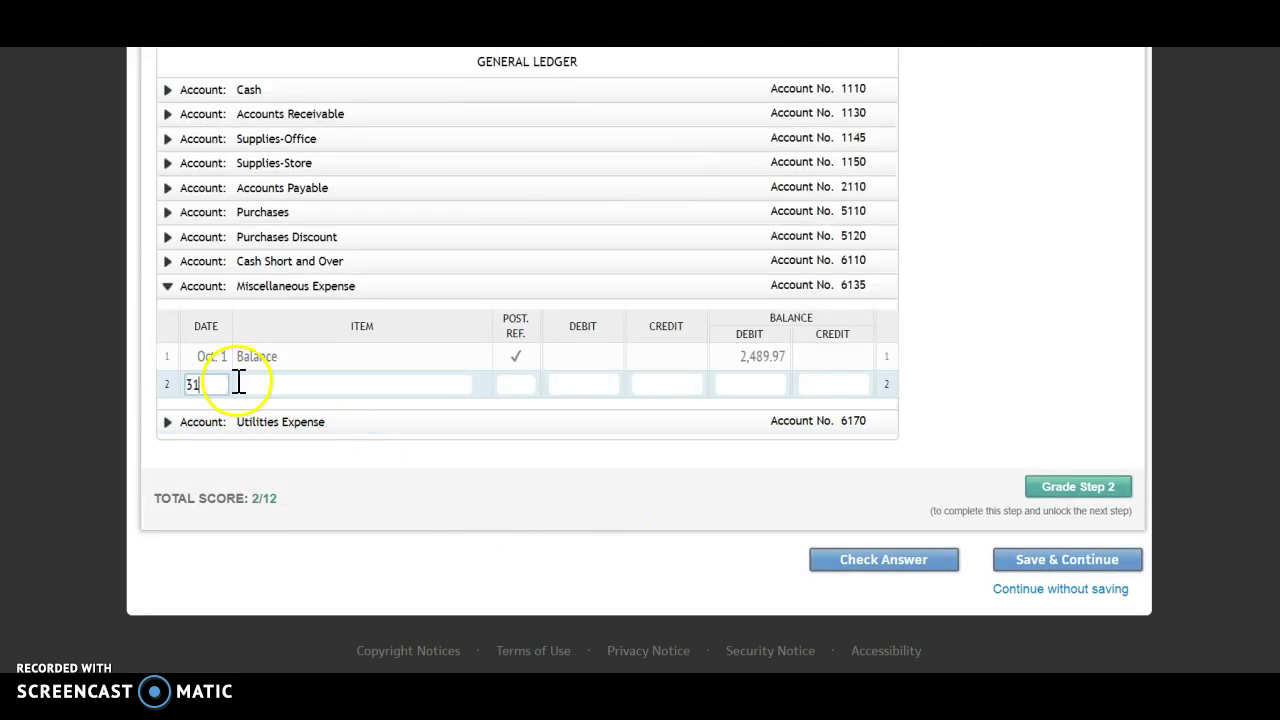
key(Tab)
key(Tab)
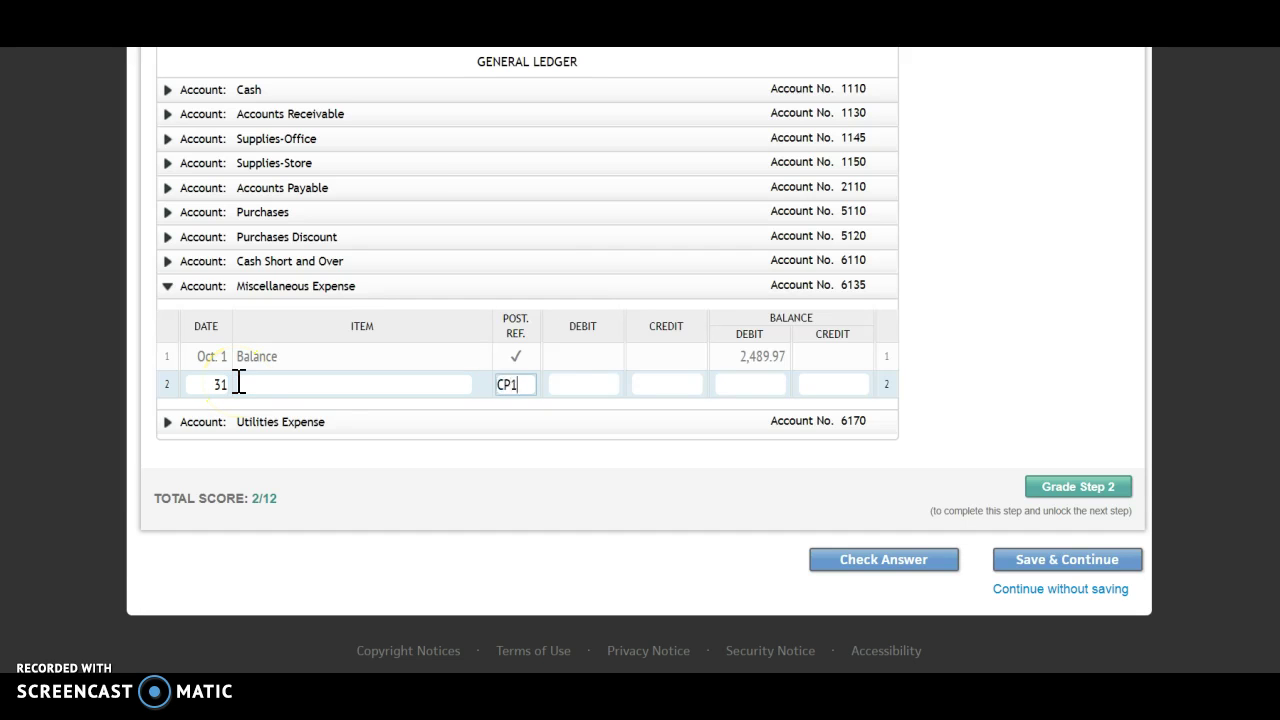
key(Tab)
scroll(1006, 323, up, 10)
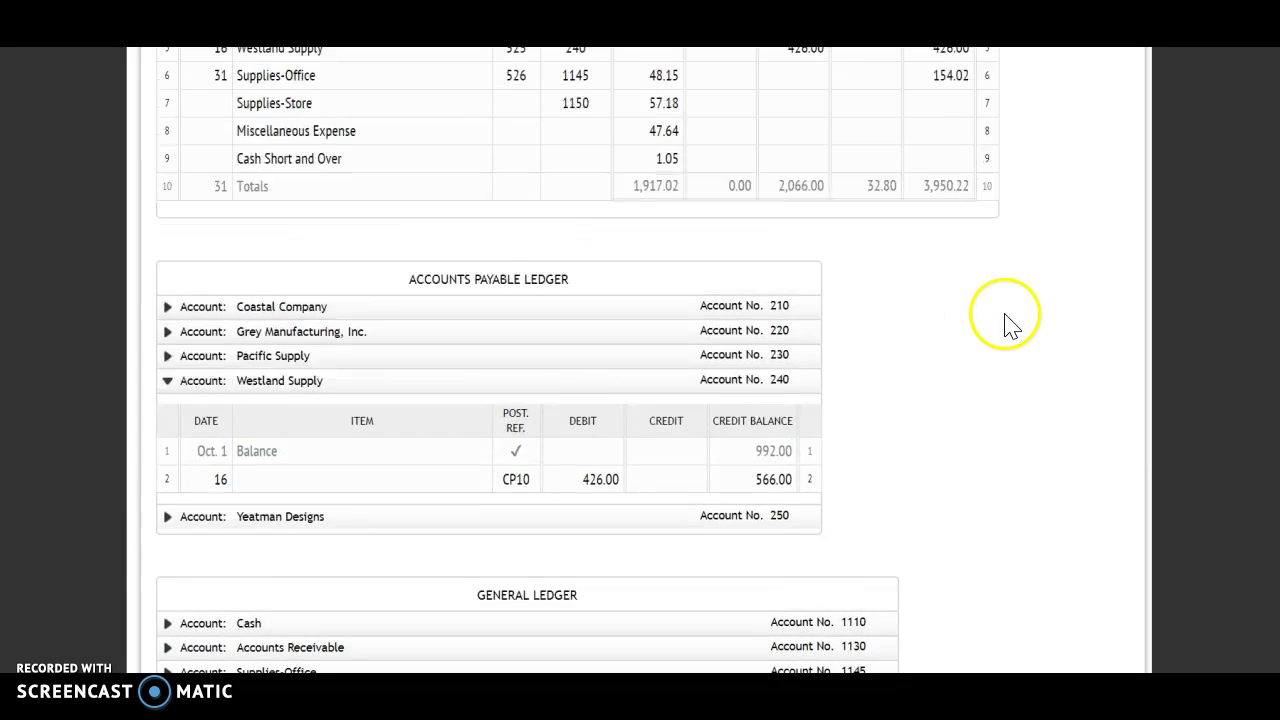
scroll(930, 409, down, 5)
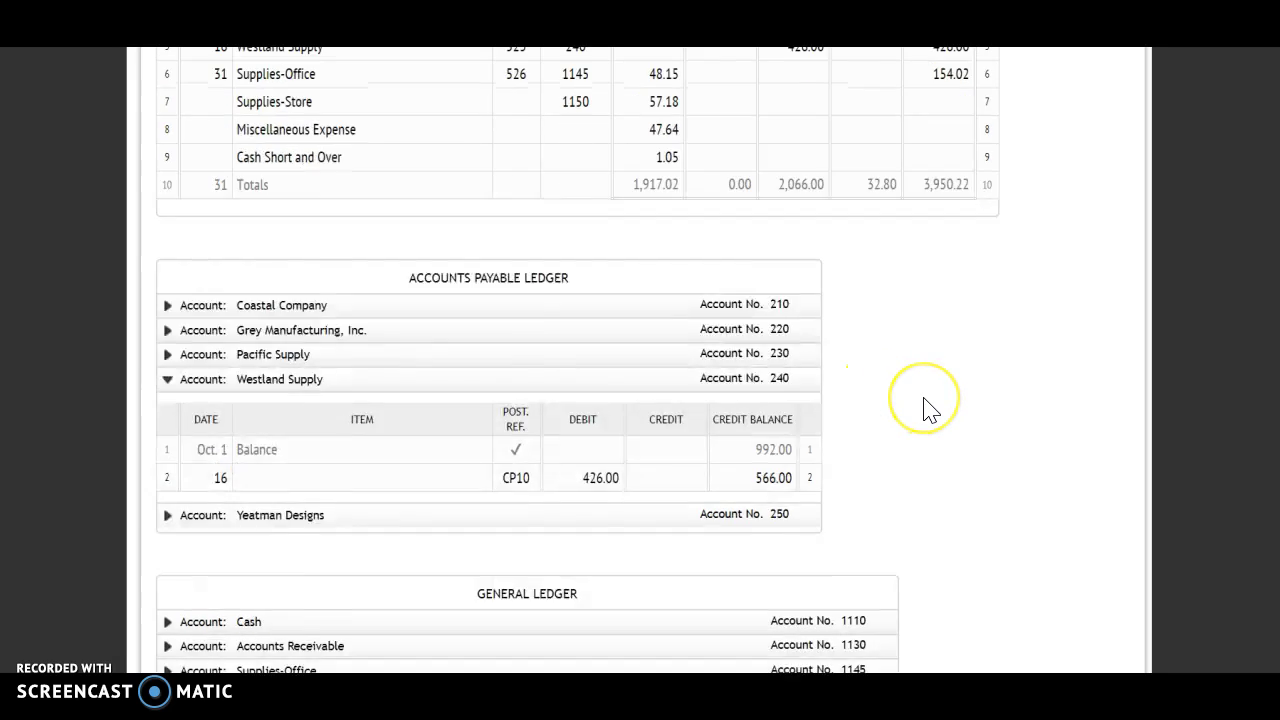
scroll(930, 409, down, 1)
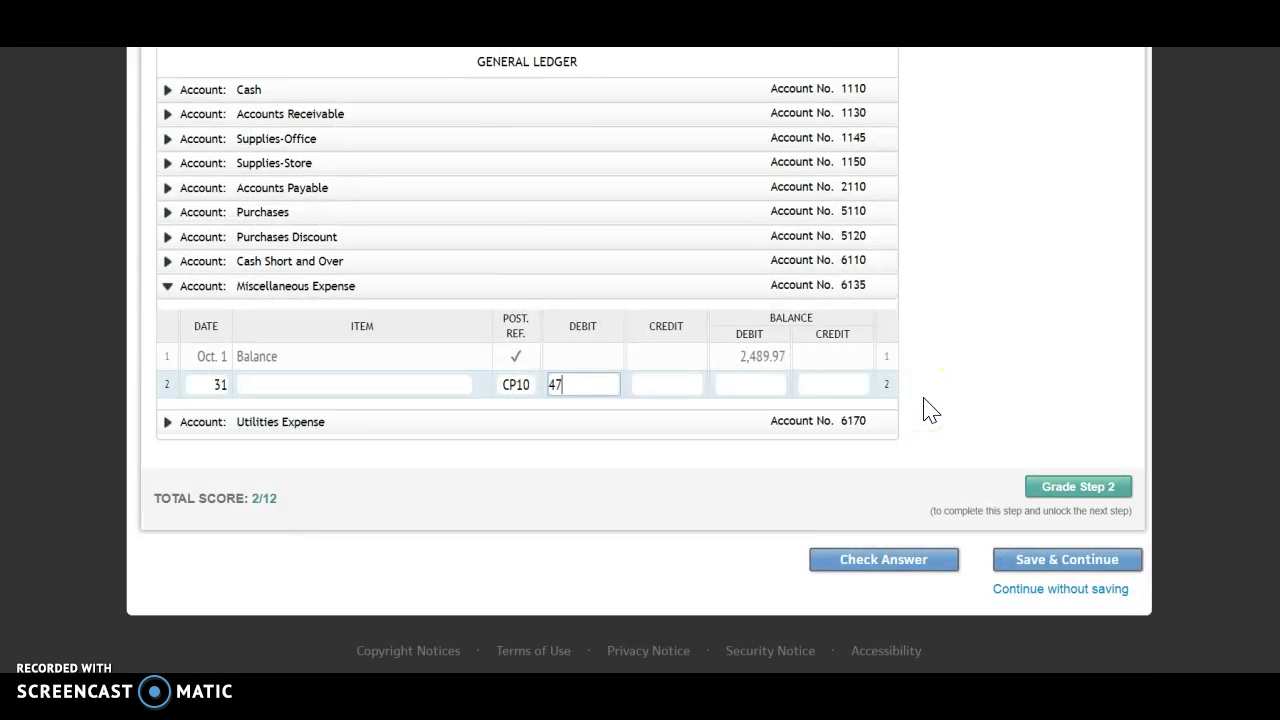
key(Tab)
key(Tab)
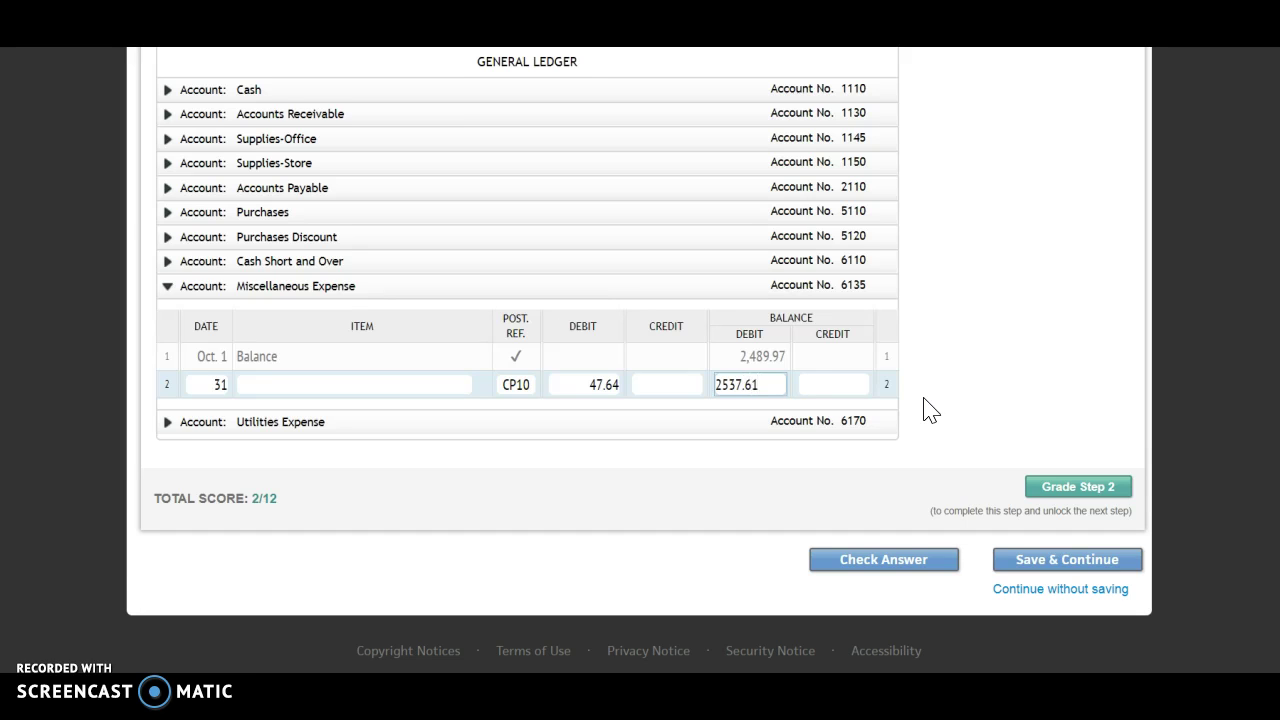
click(949, 369)
Step: Enter 6135 as the Miscellaneous Expense posting reference in journal row 8
scroll(955, 374, up, 1)
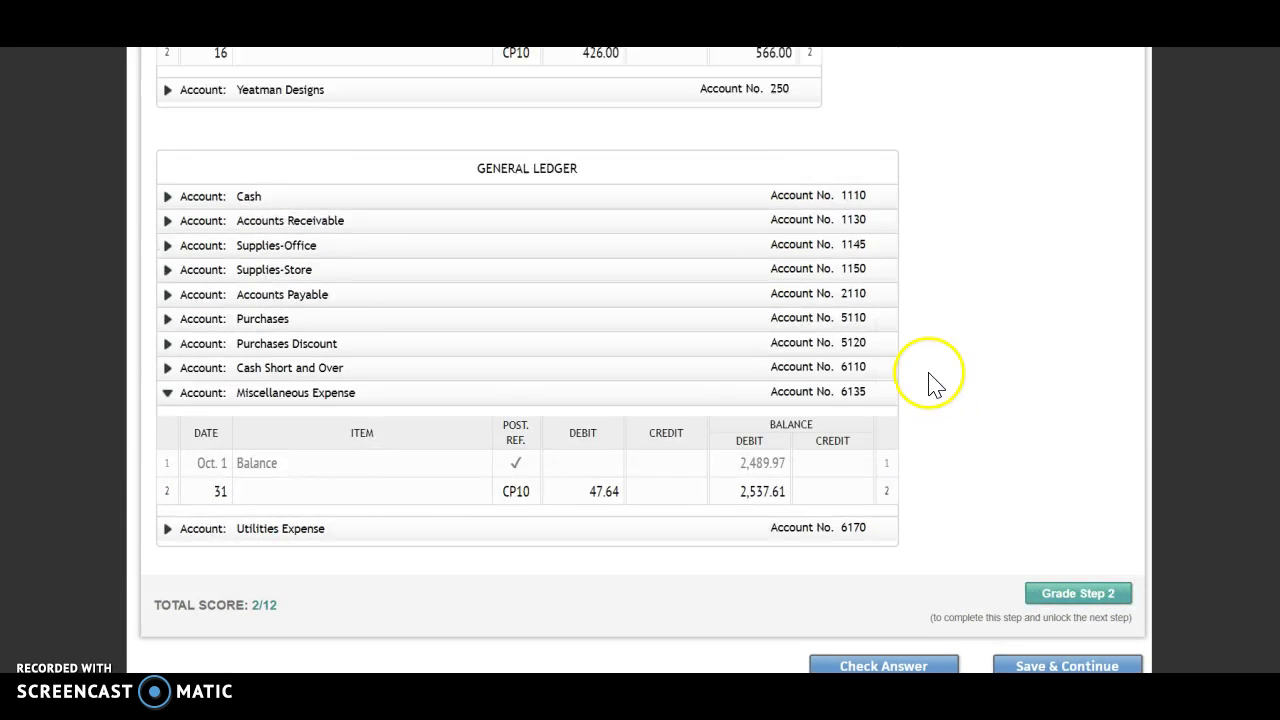
scroll(955, 420, up, 4)
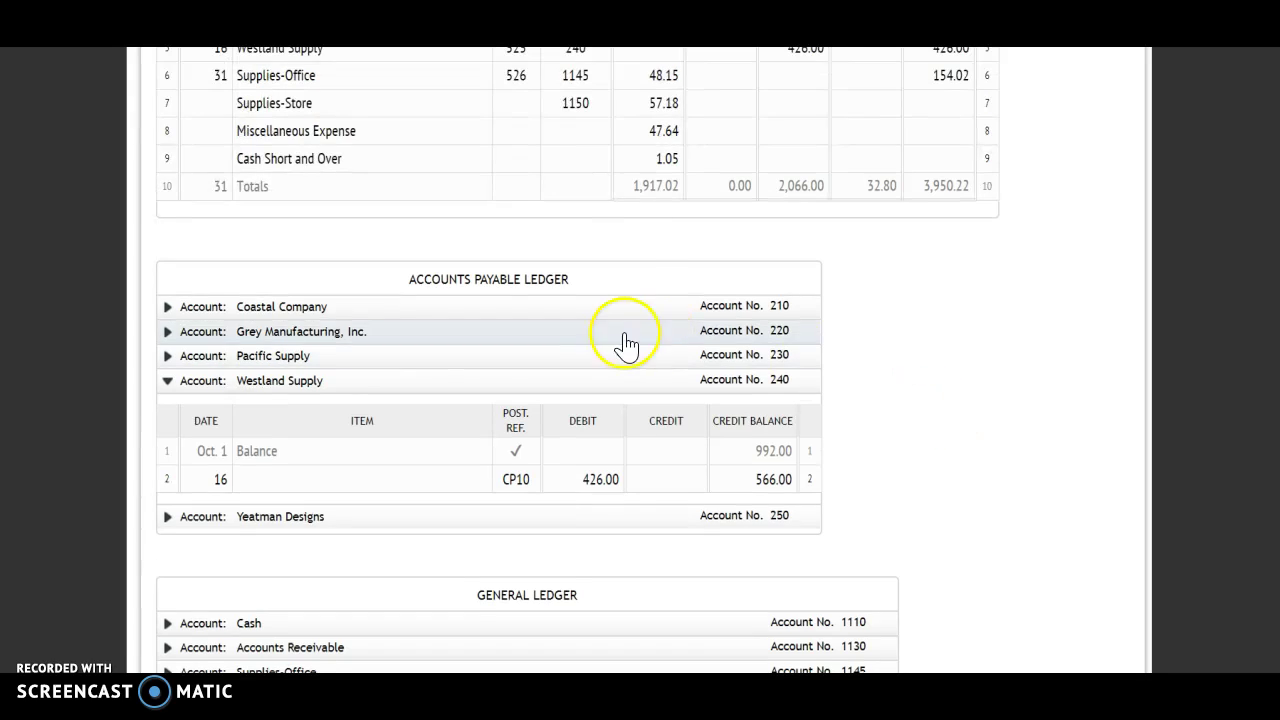
click(585, 133)
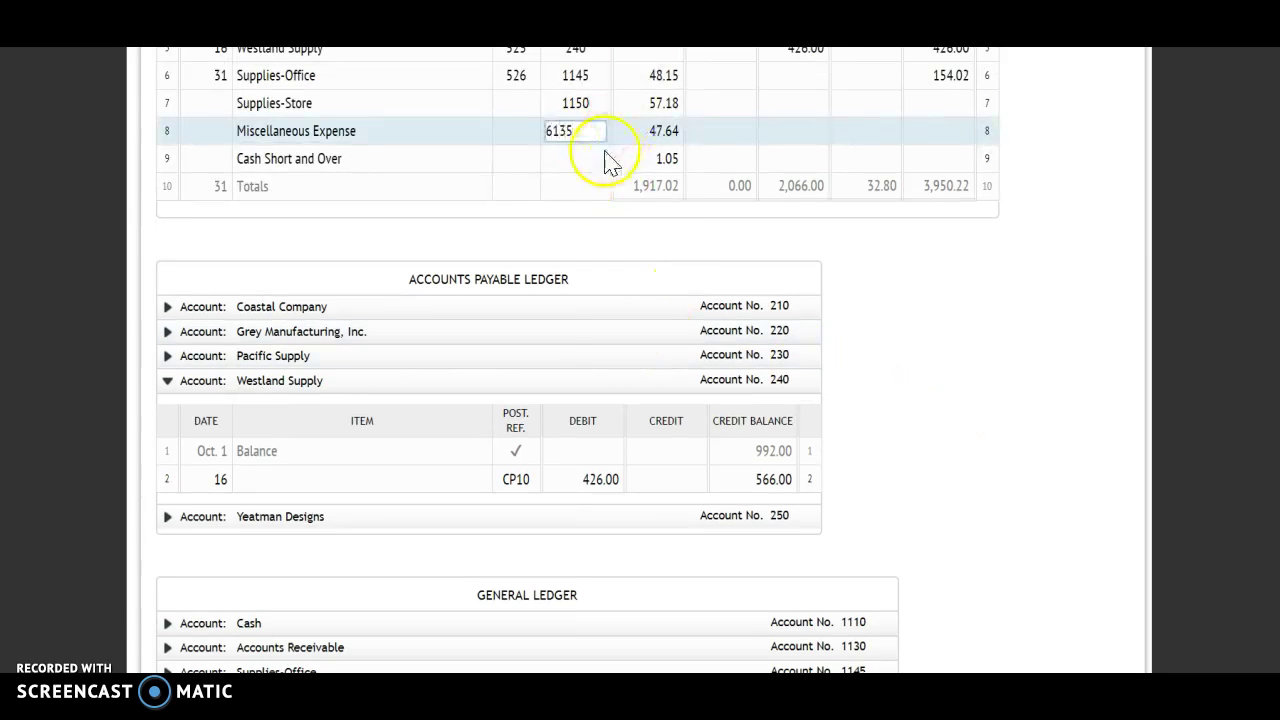
click(596, 158)
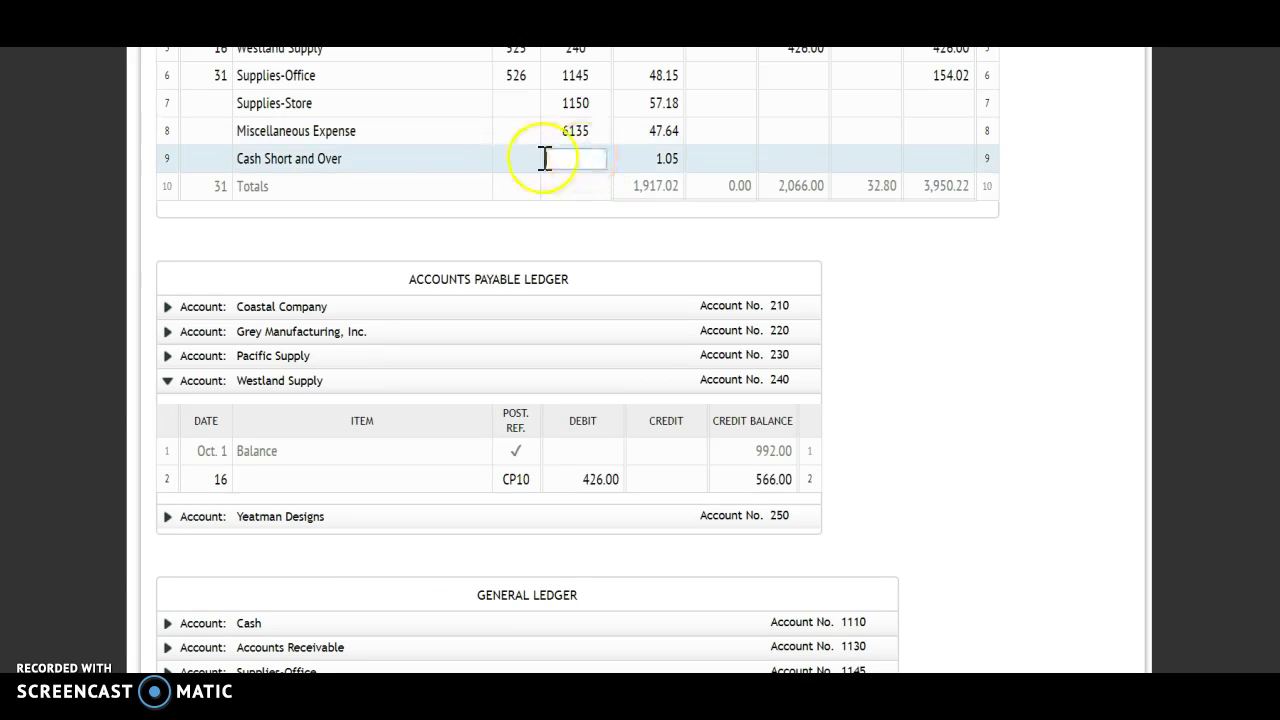
Step: Record an Oct. 31 CP10 debit of 1.05 in Cash Short and Over, balance 21.00
scroll(914, 271, down, 5)
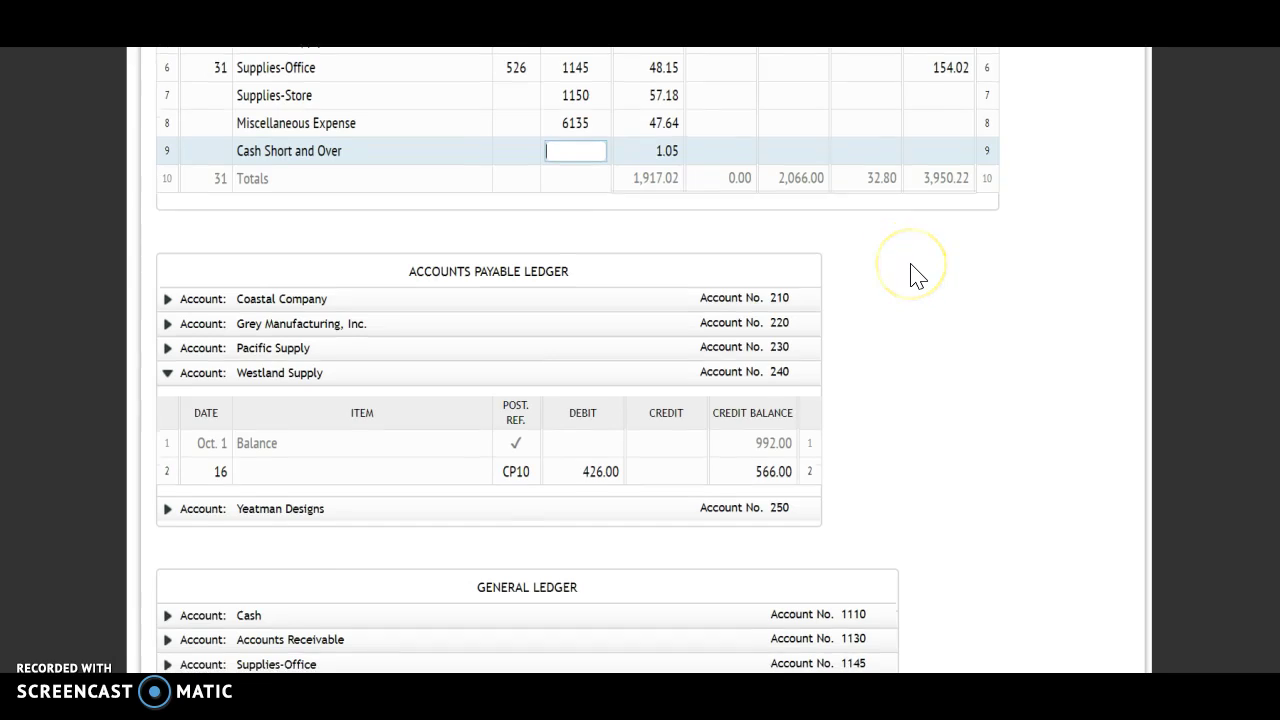
scroll(914, 280, down, 2)
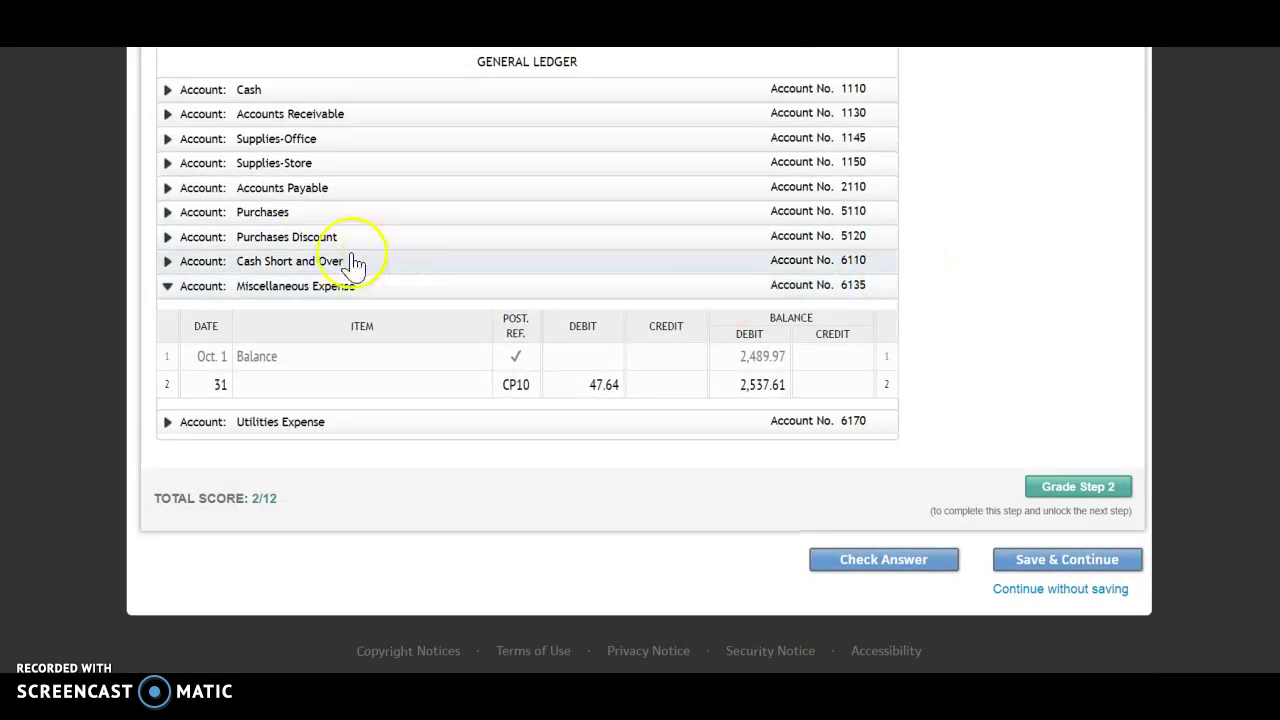
click(295, 264)
click(218, 358)
text(31)
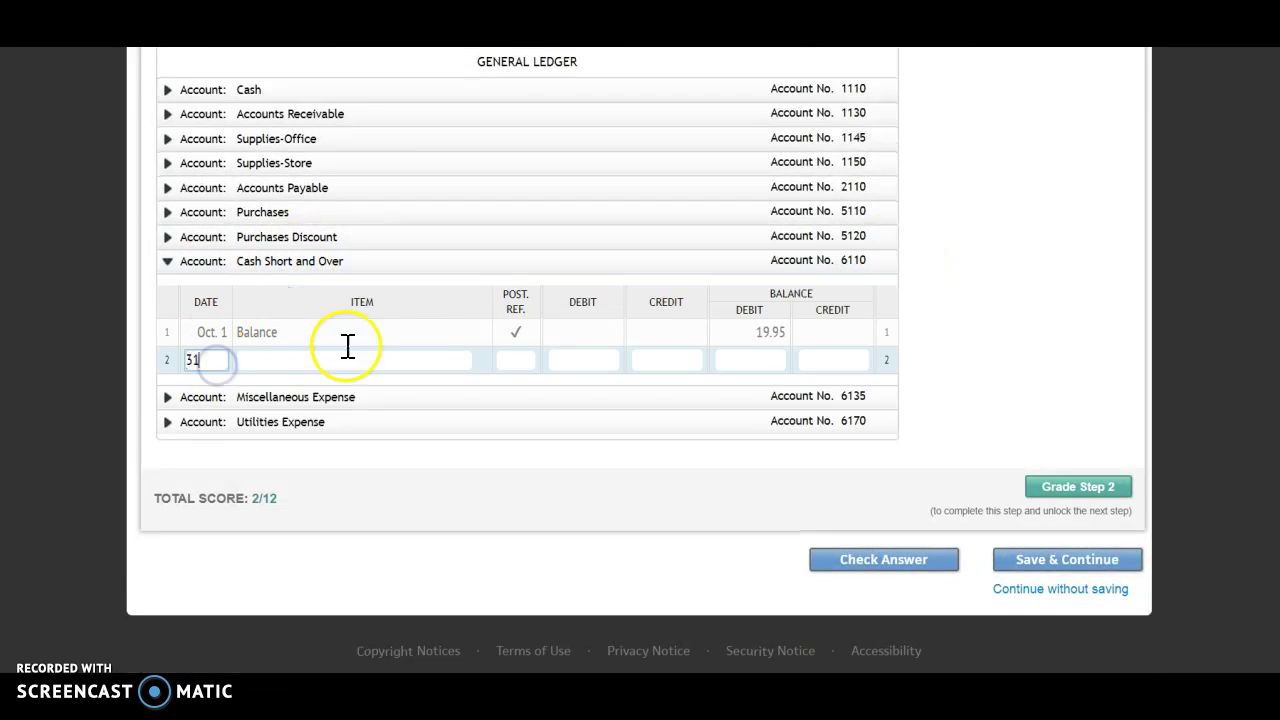
click(526, 356)
text(Cp10)
key(Tab)
scroll(920, 294, up, 5)
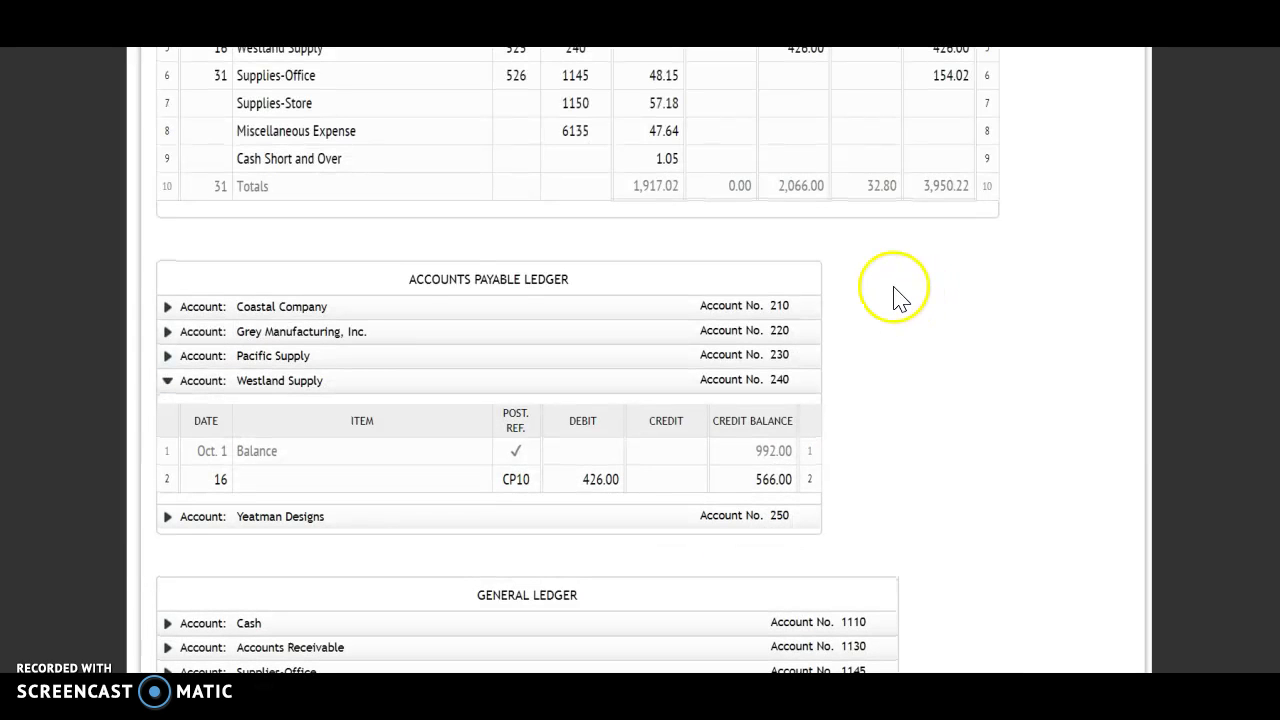
scroll(905, 378, down, 5)
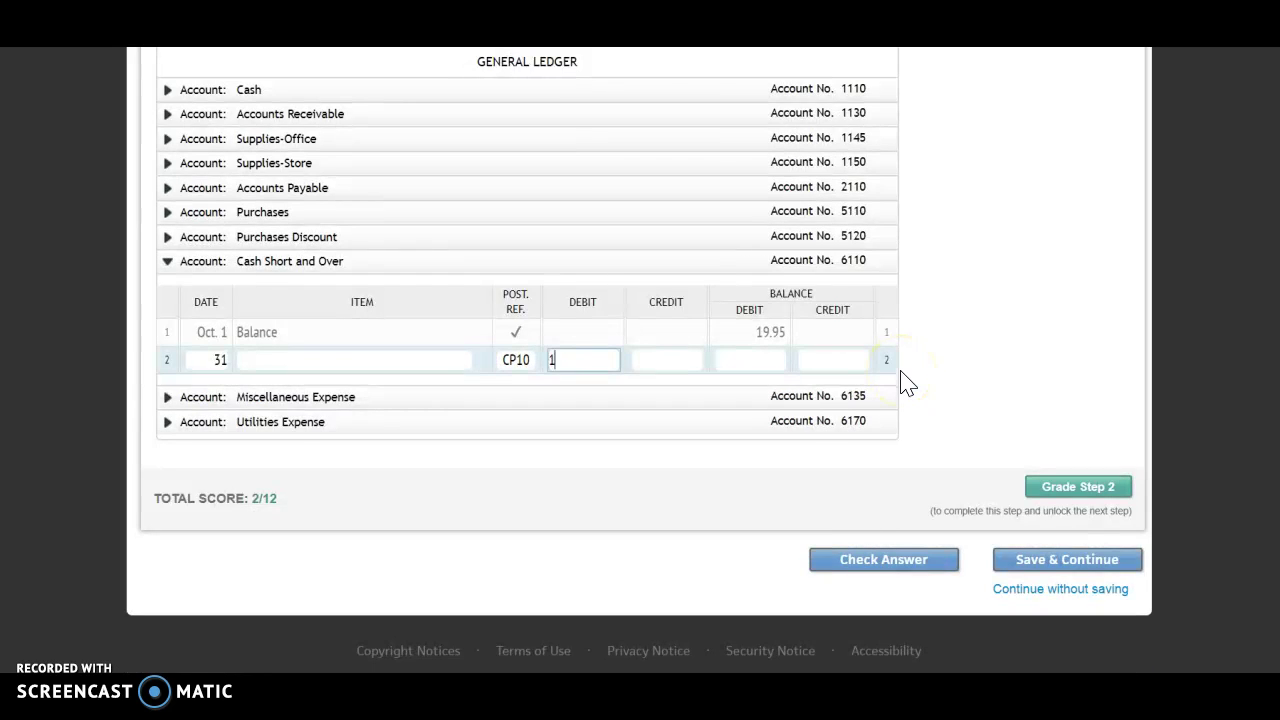
text(1.05)
key(Tab)
key(Tab)
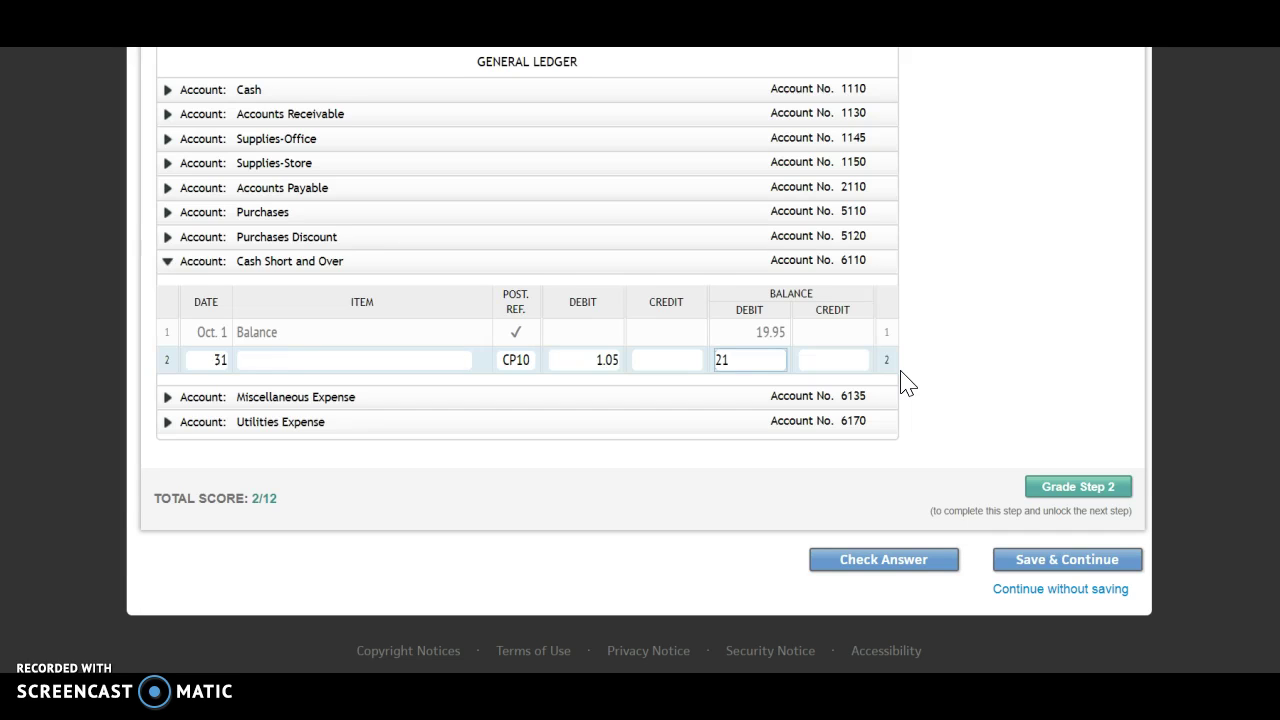
click(1055, 262)
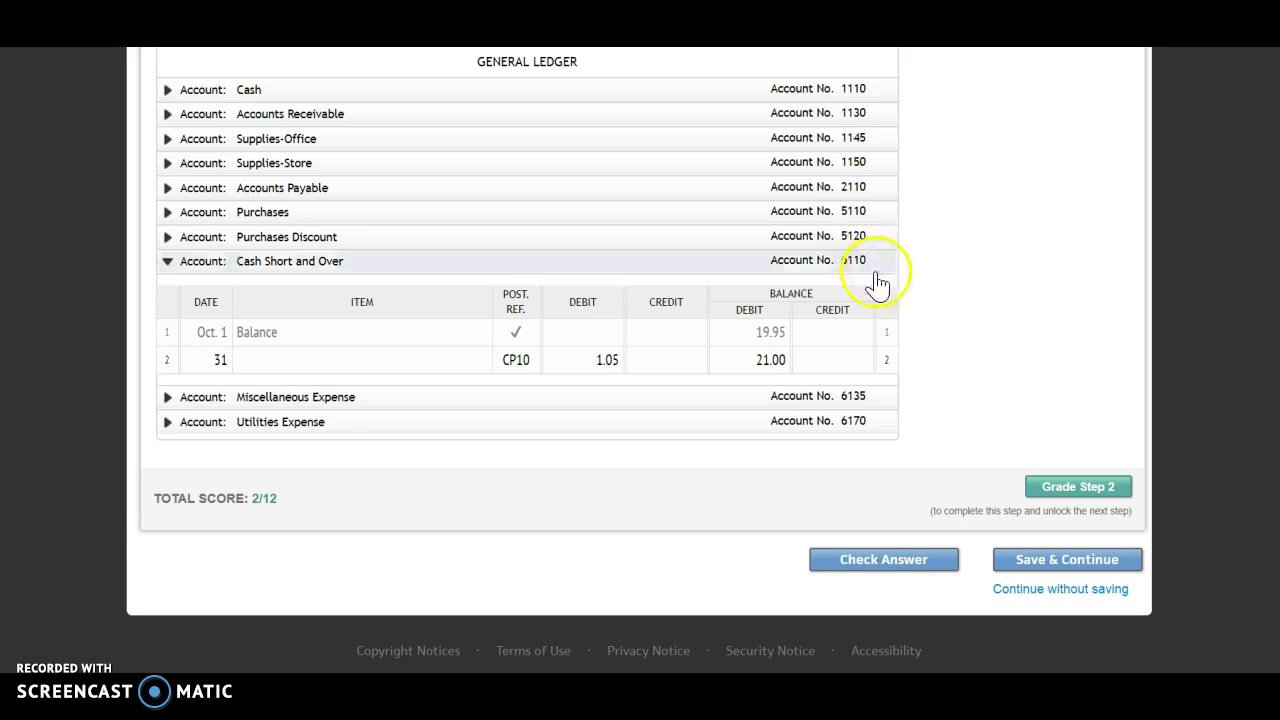
Step: Enter 6110 as the Cash Short and Over posting reference in journal row 9
scroll(880, 330, up, 5)
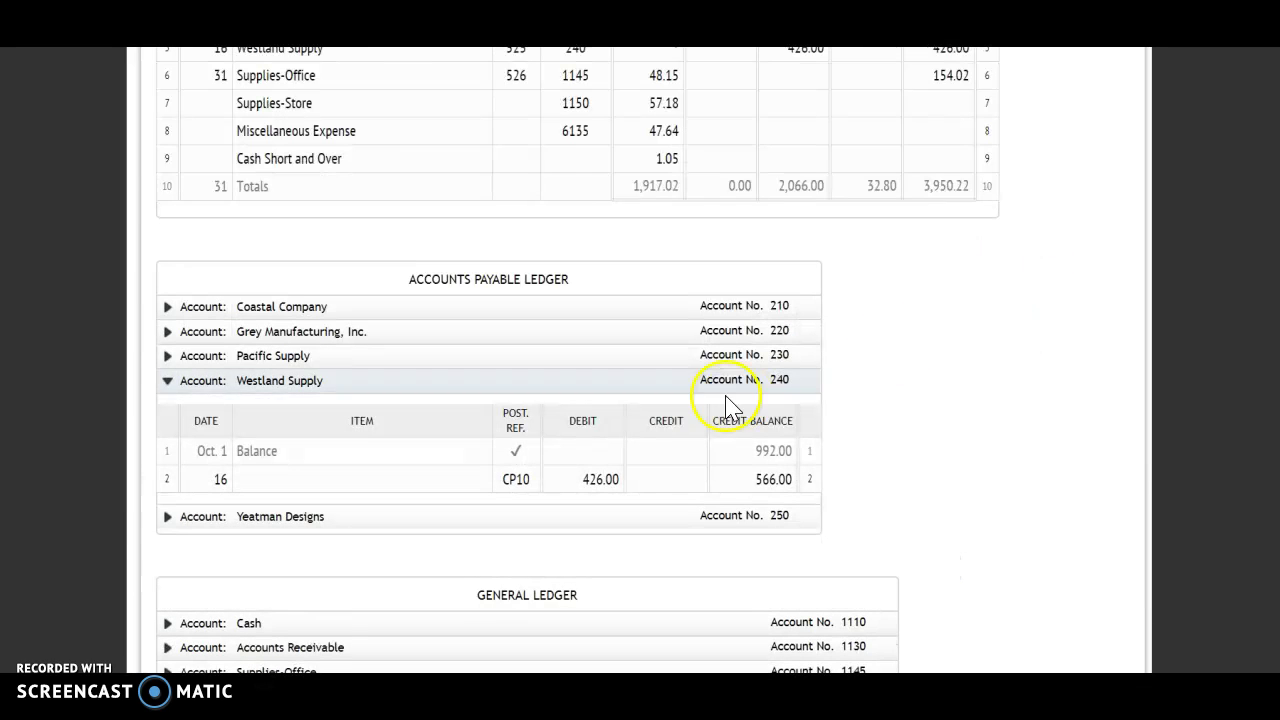
click(565, 160)
text(6)
click(1055, 265)
click(1029, 305)
scroll(1037, 318, up, 5)
click(1033, 305)
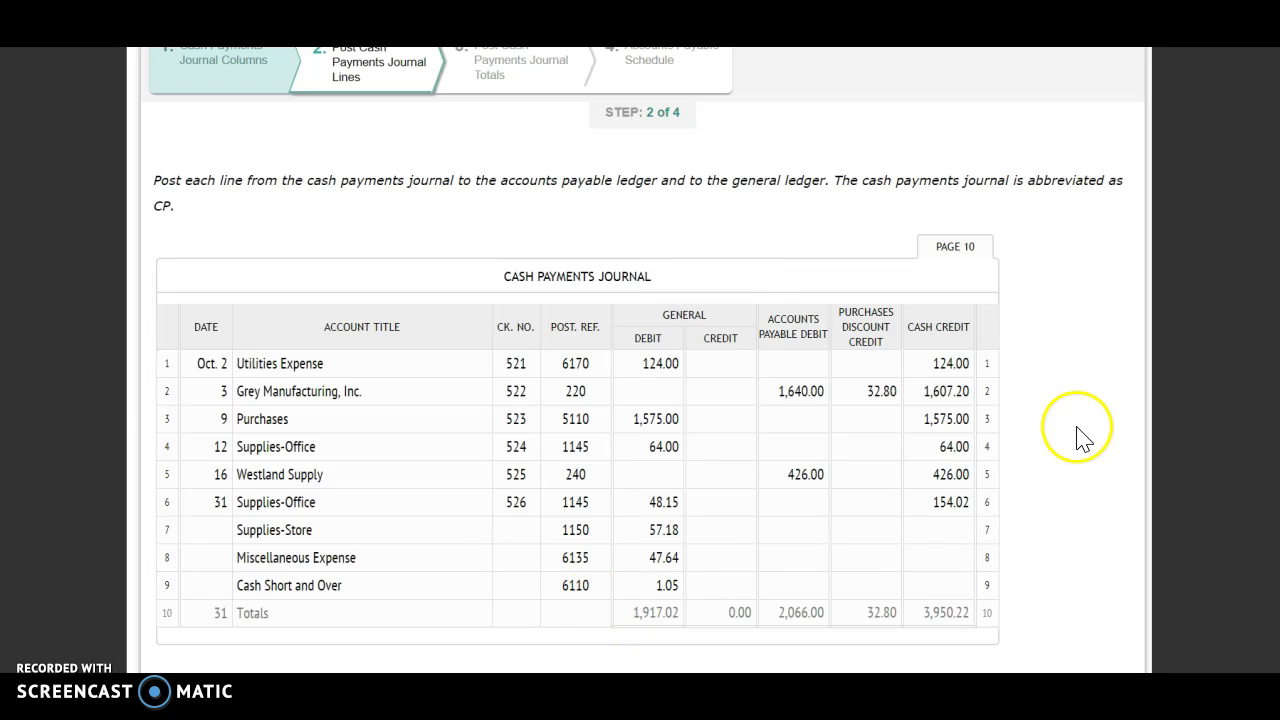
scroll(1088, 437, down, 10)
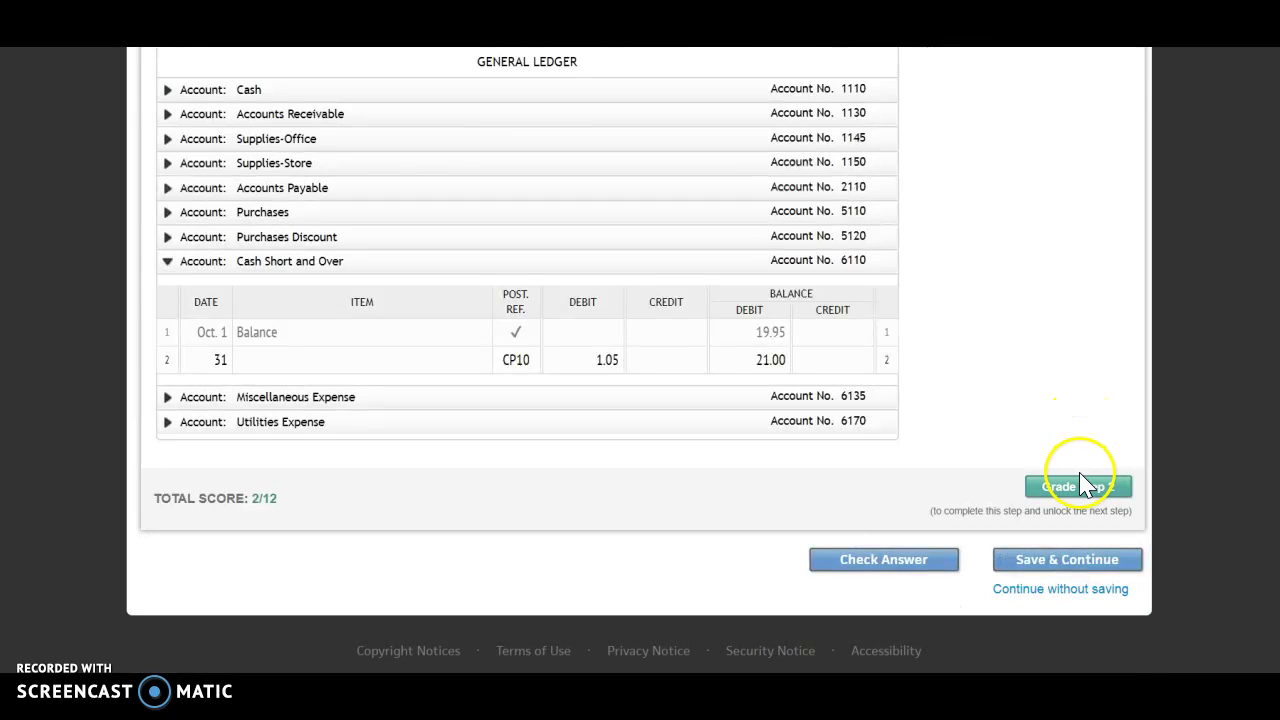
Step: Grade Step 2 for full marks (ledger 85/85), review the solution, and advance to Step 3 of 4
click(1080, 485)
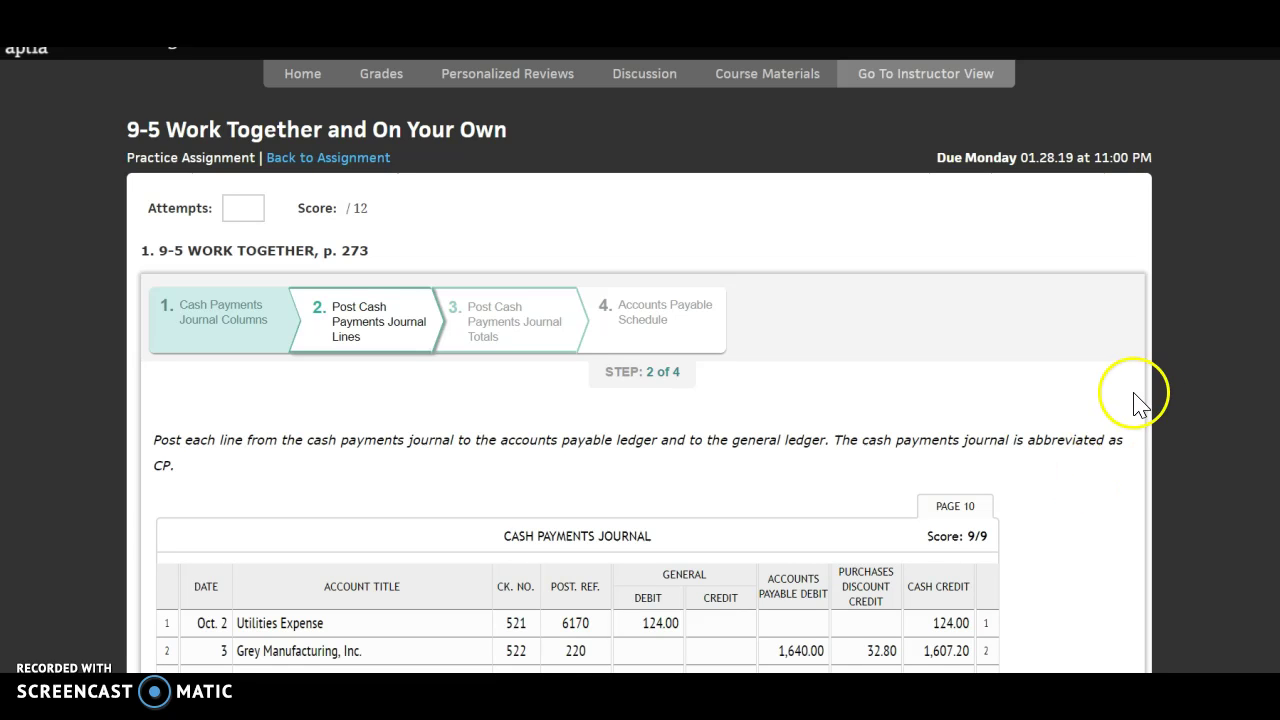
scroll(1160, 395, down, 10)
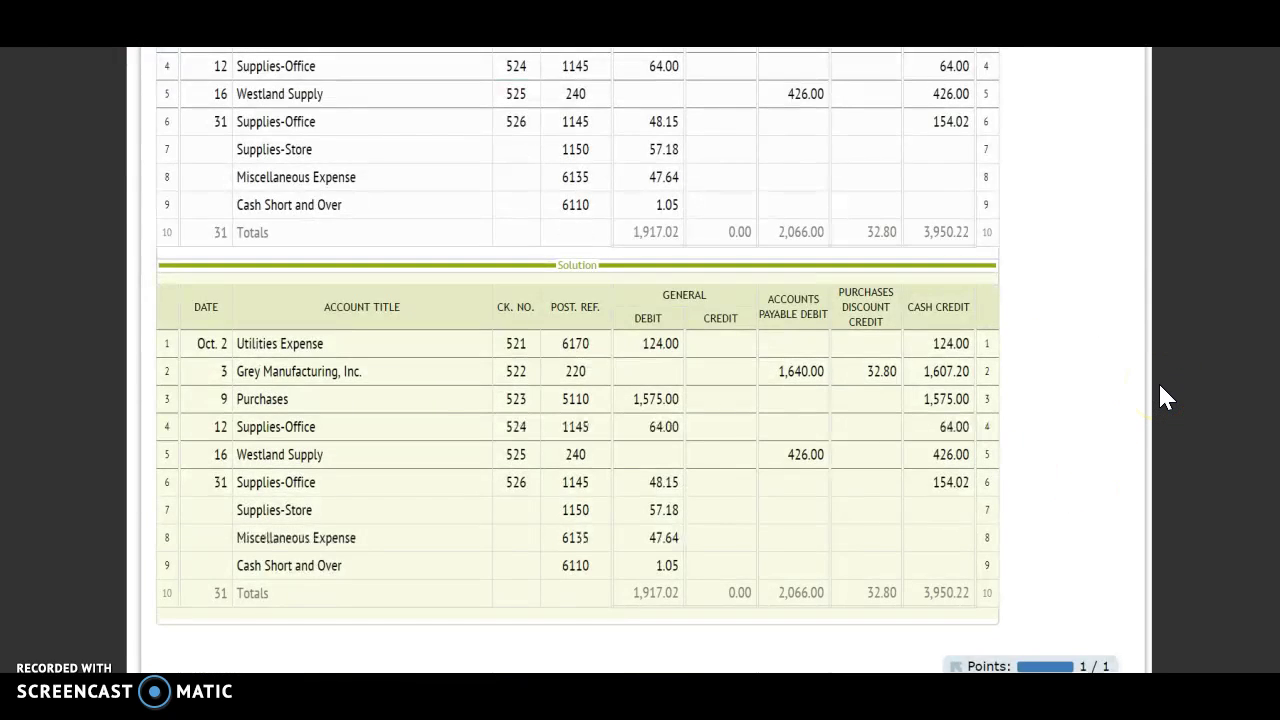
scroll(1160, 387, down, 15)
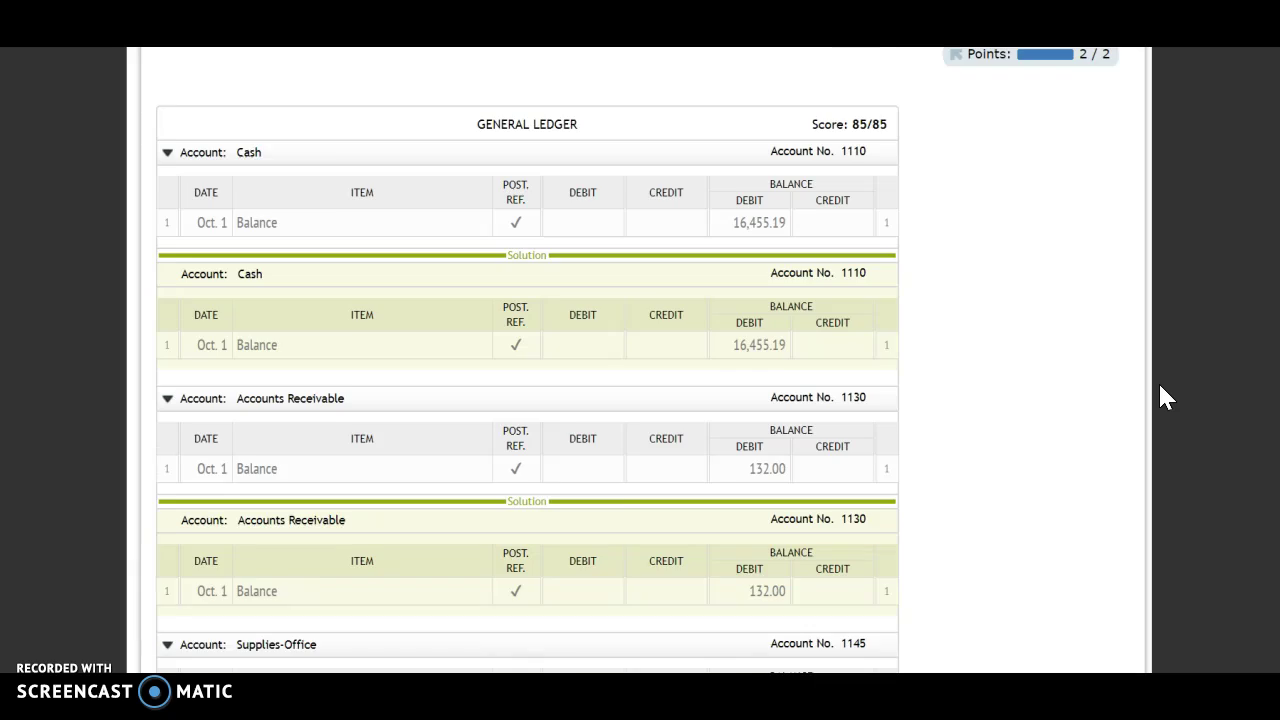
scroll(1160, 395, down, 10)
scroll(1160, 395, down, 15)
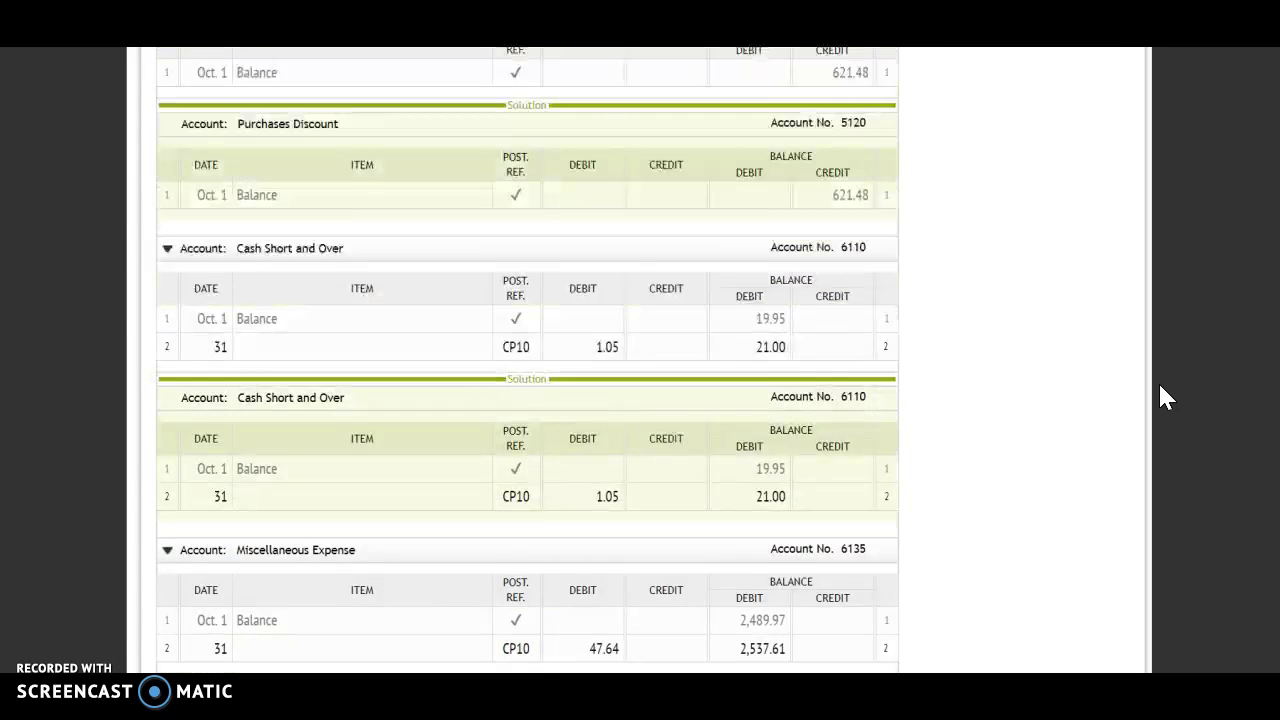
click(1105, 582)
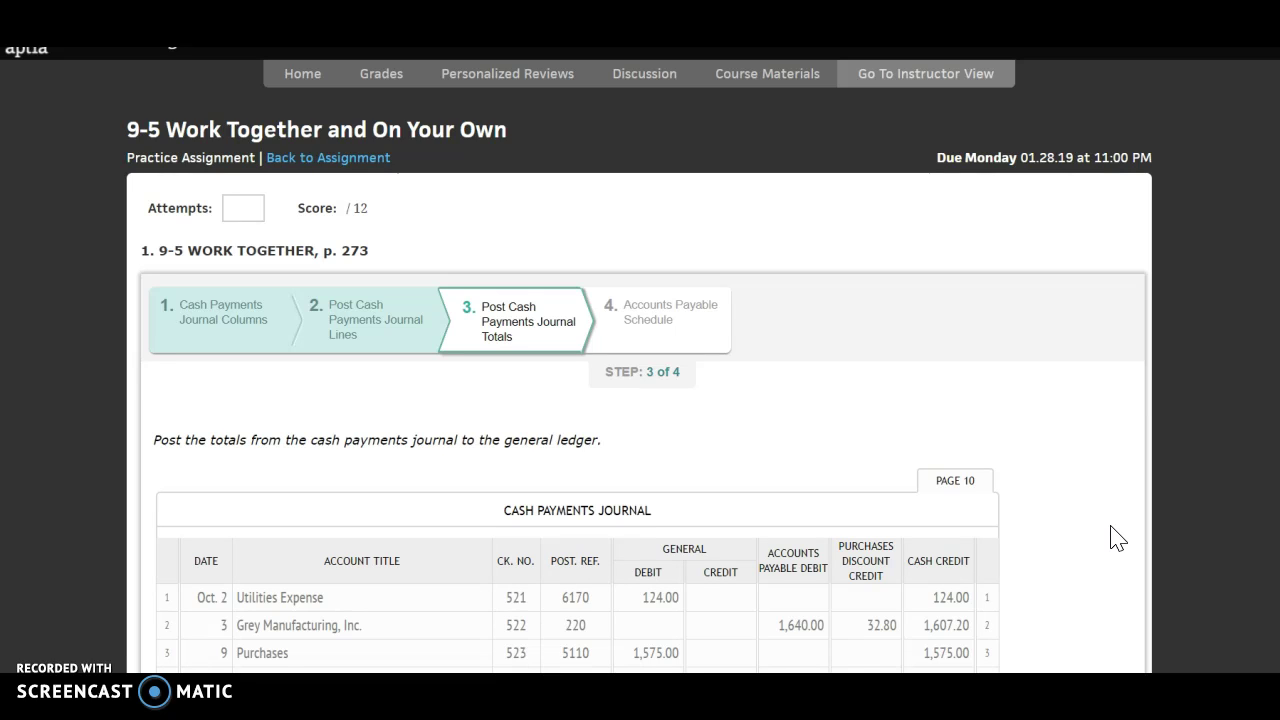
Step: Choose (✓) beneath both the General Debit and General Credit totals in journal row 11
scroll(1117, 537, down, 5)
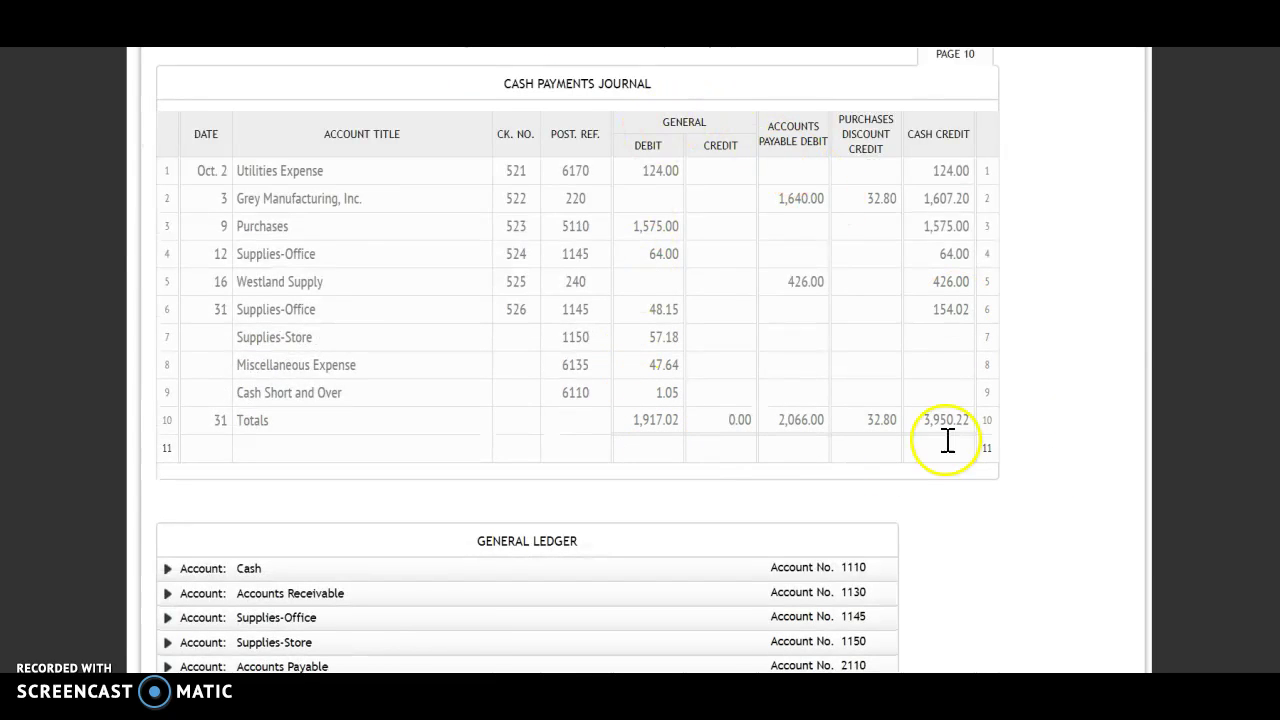
click(655, 446)
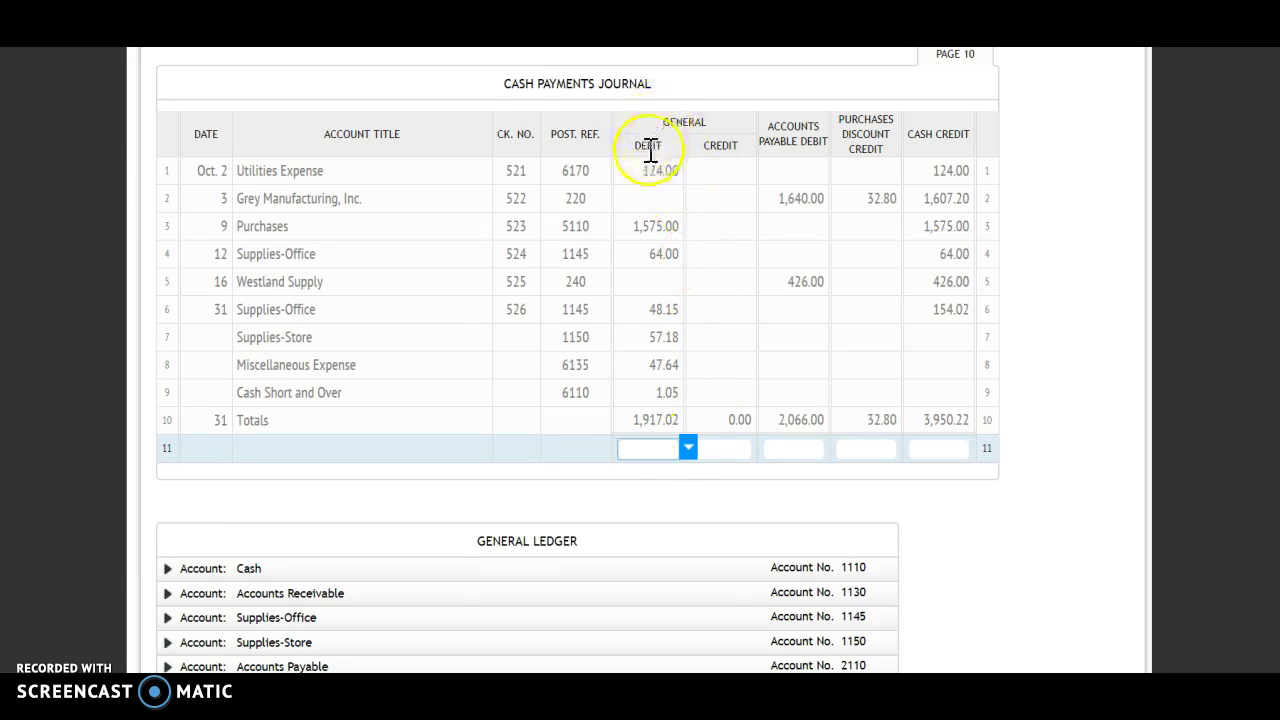
click(688, 450)
click(663, 478)
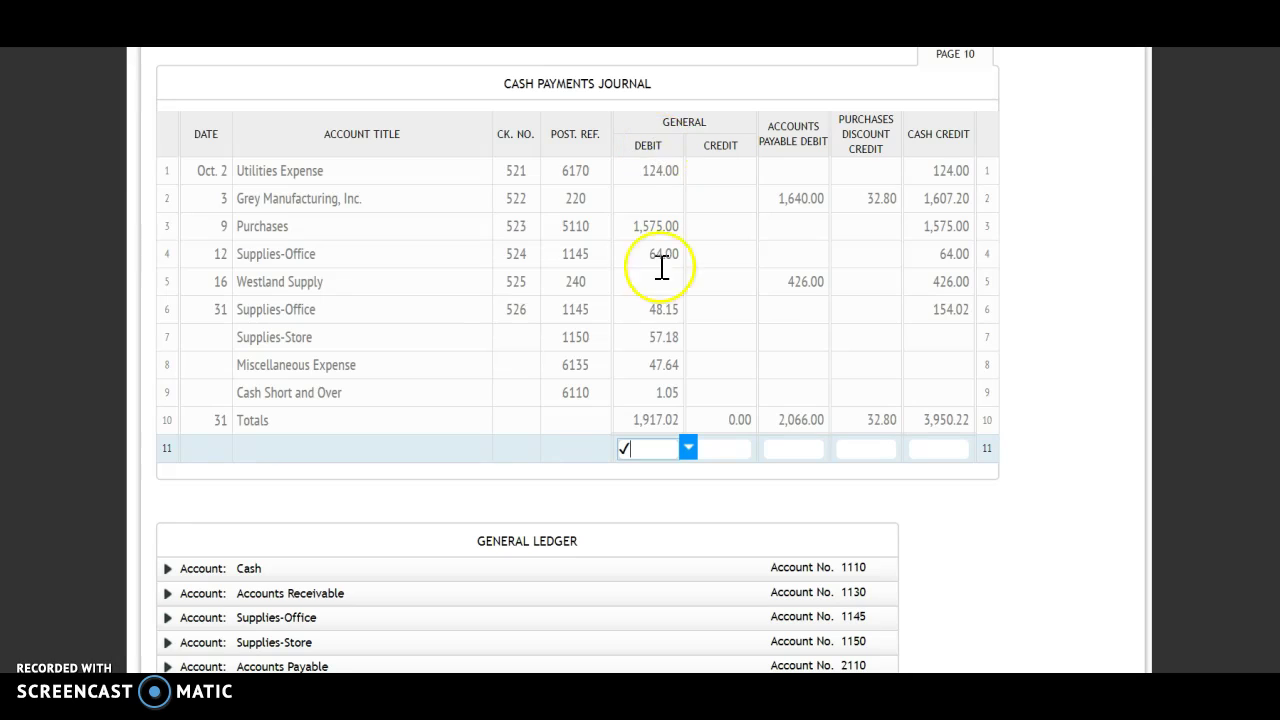
click(729, 449)
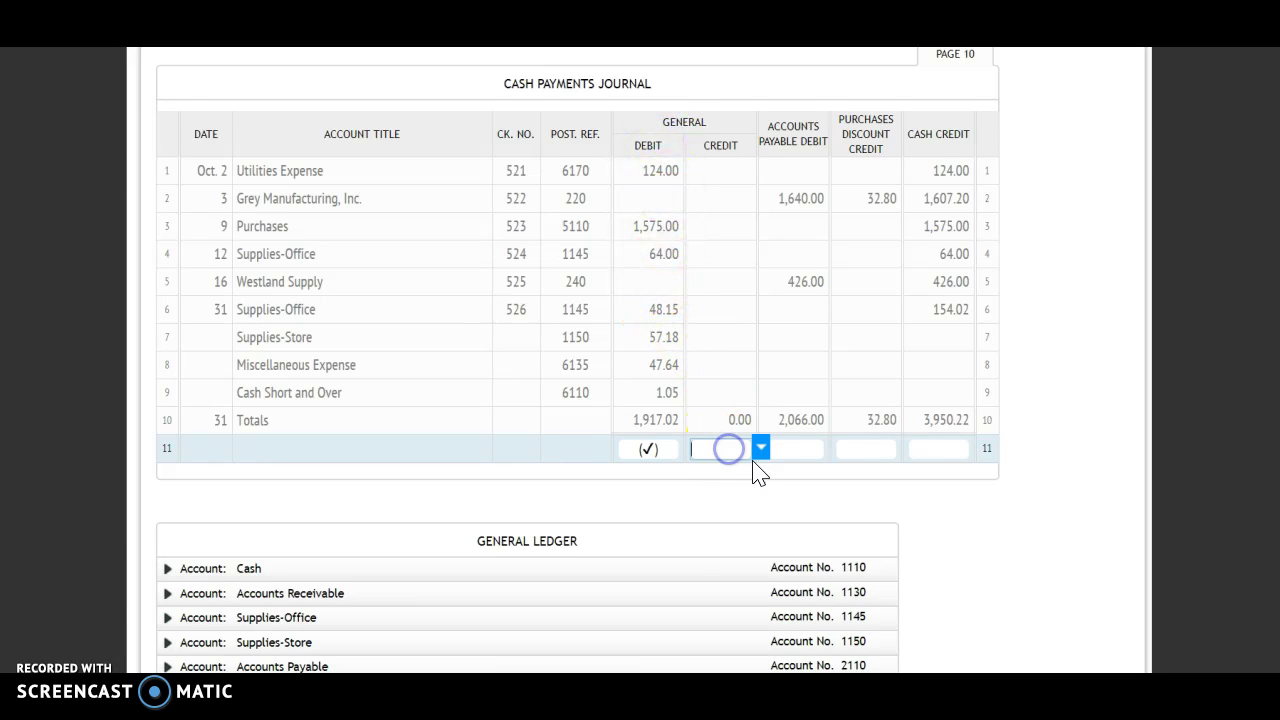
click(758, 449)
click(742, 474)
click(756, 494)
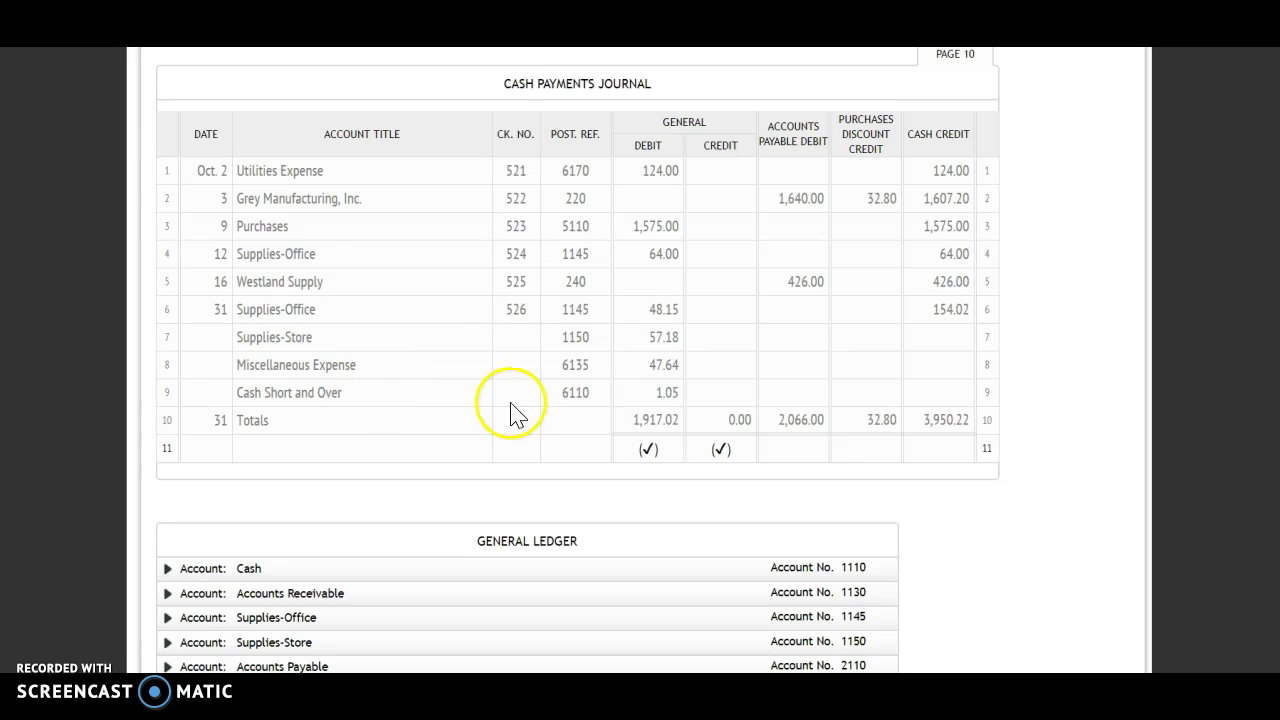
click(791, 451)
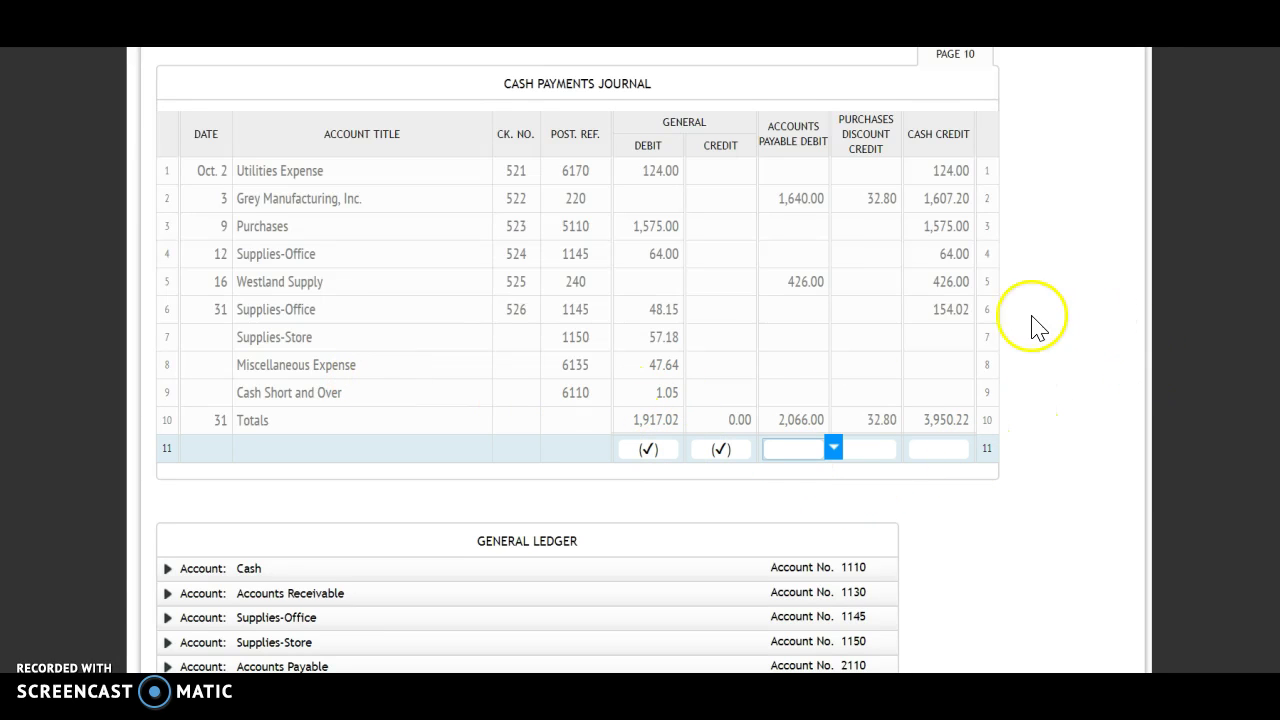
Step: Post an Oct. 31 CP10 debit of 2,066.00 to Accounts Payable, leaving an 8,717.53 credit balance
scroll(960, 348, down, 1)
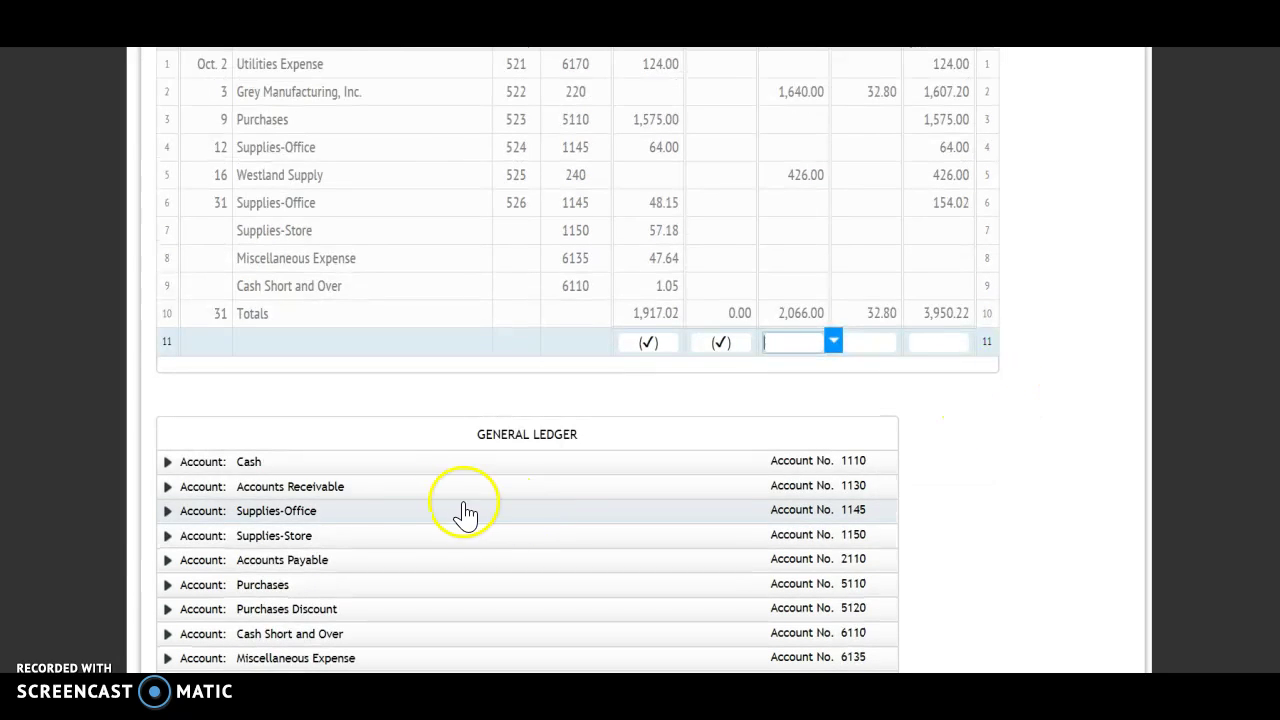
click(468, 570)
scroll(260, 600, down, 1)
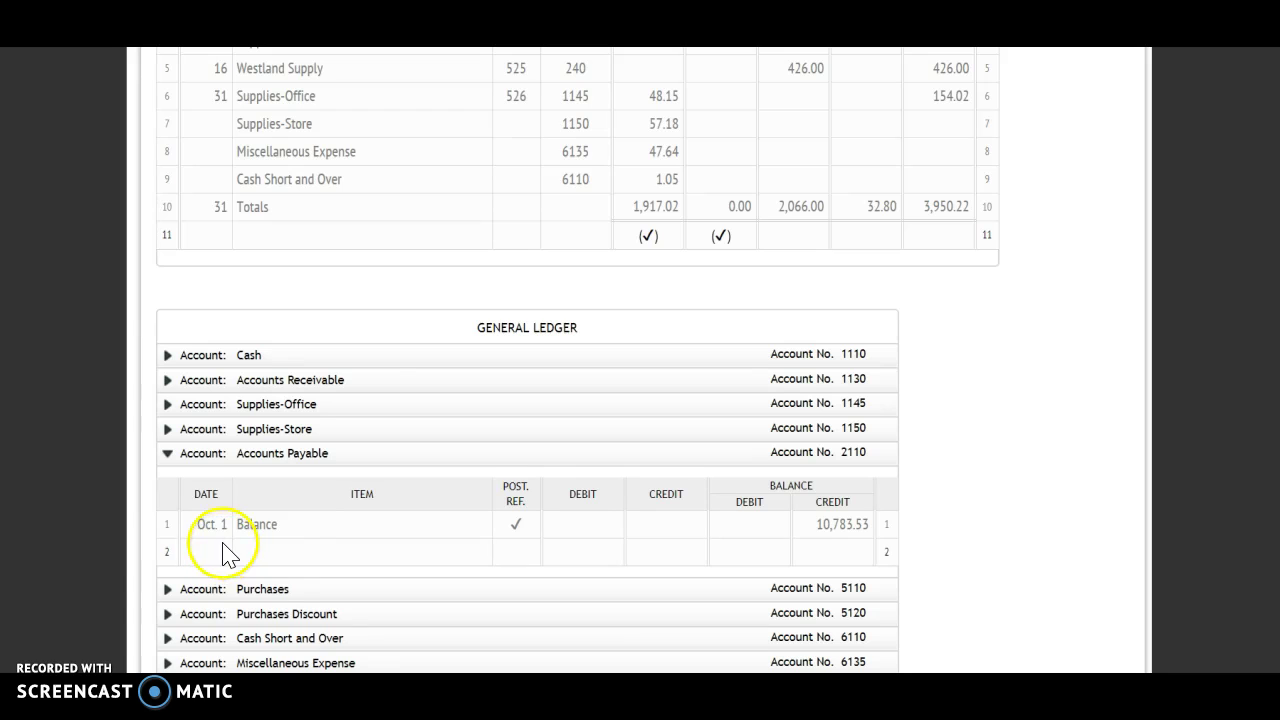
click(224, 556)
text(31)
click(1066, 434)
scroll(1066, 434, up, 5)
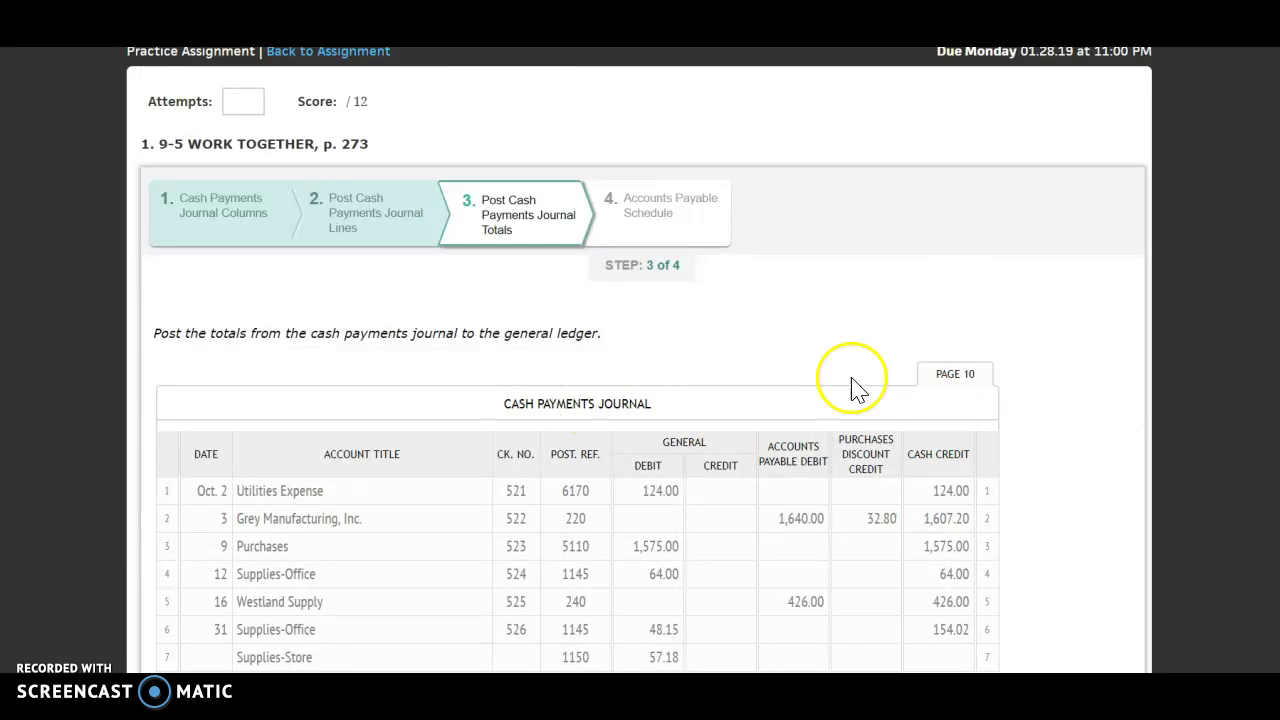
scroll(1055, 400, down, 7)
click(527, 338)
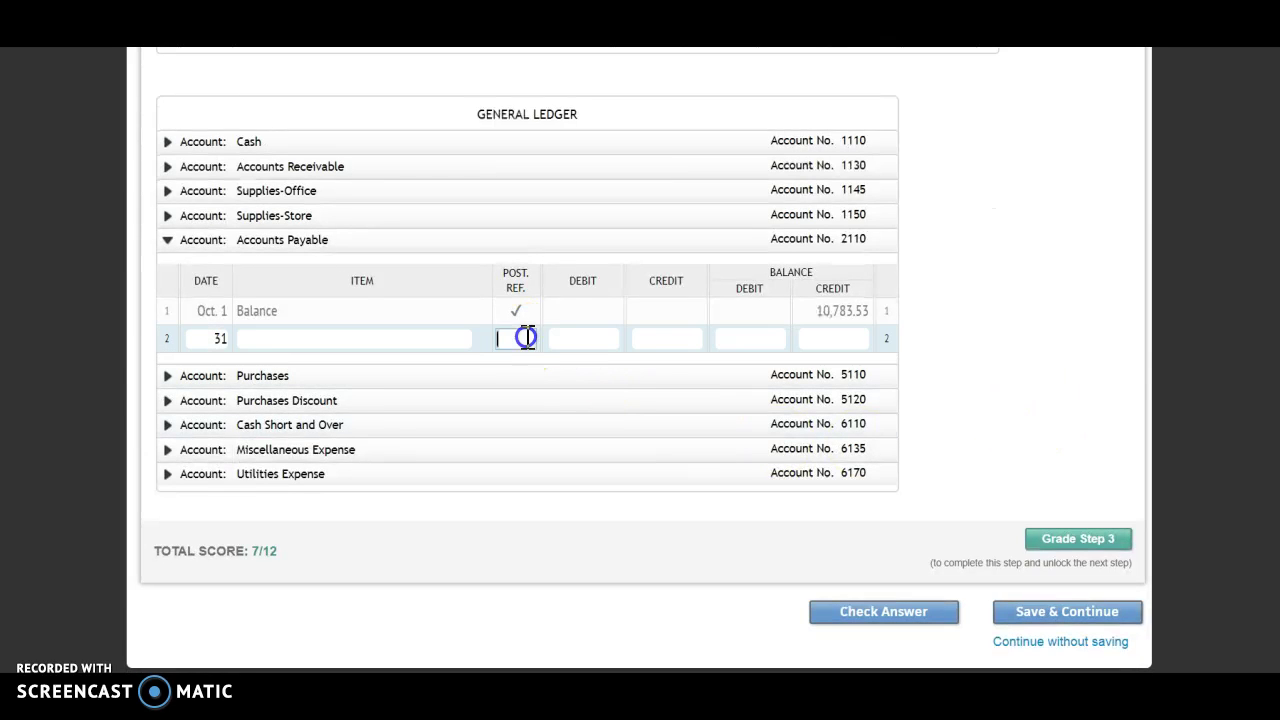
key(Tab)
scroll(1074, 200, up, 3)
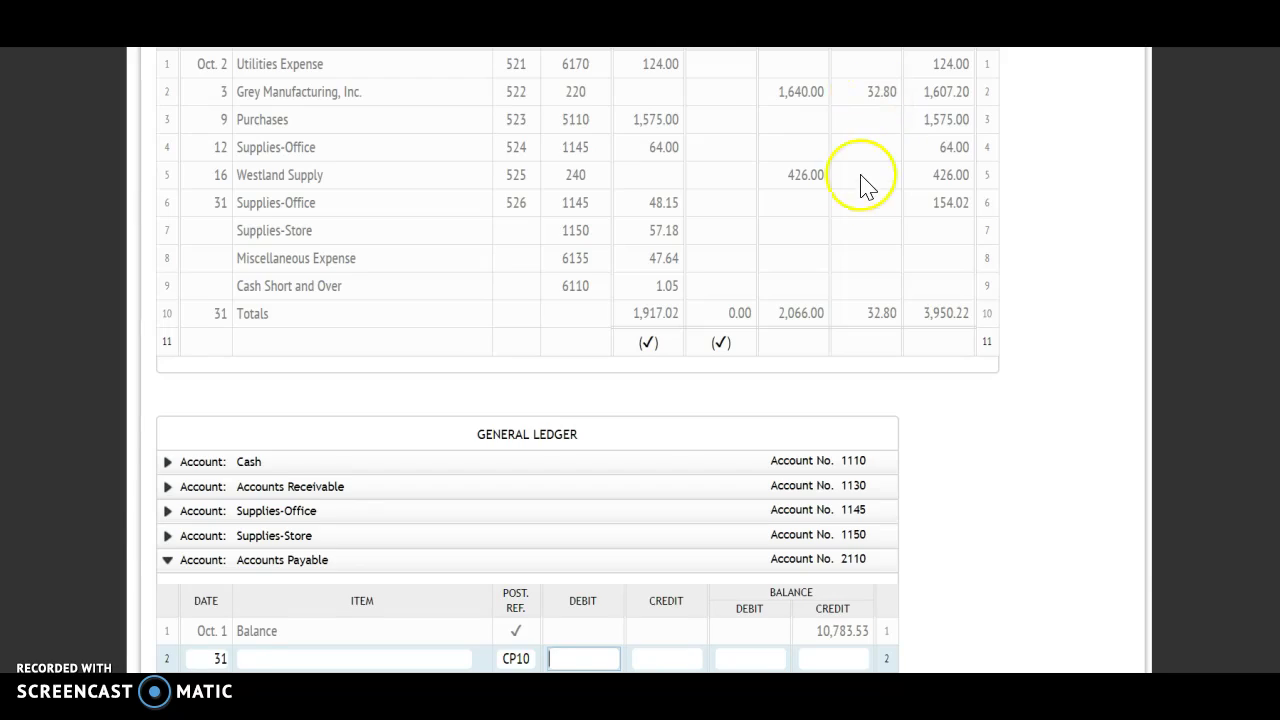
scroll(856, 200, up, 2)
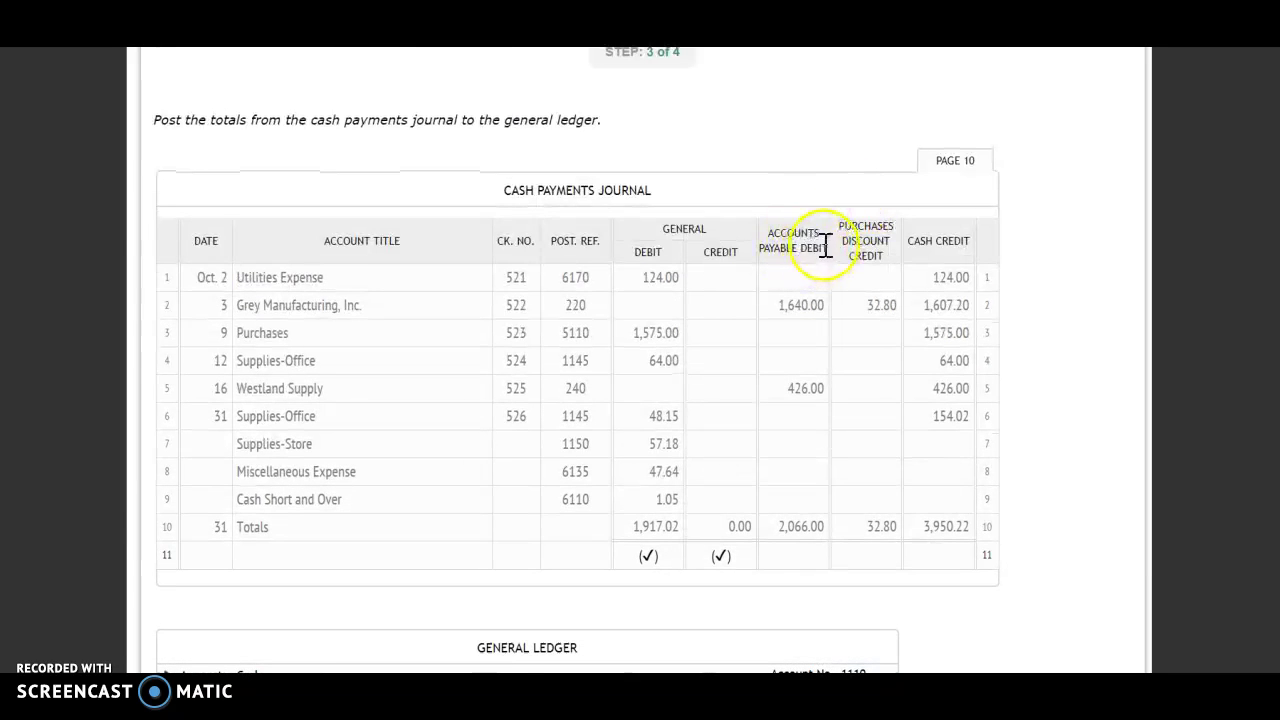
scroll(910, 444, down, 2)
scroll(910, 444, down, 3)
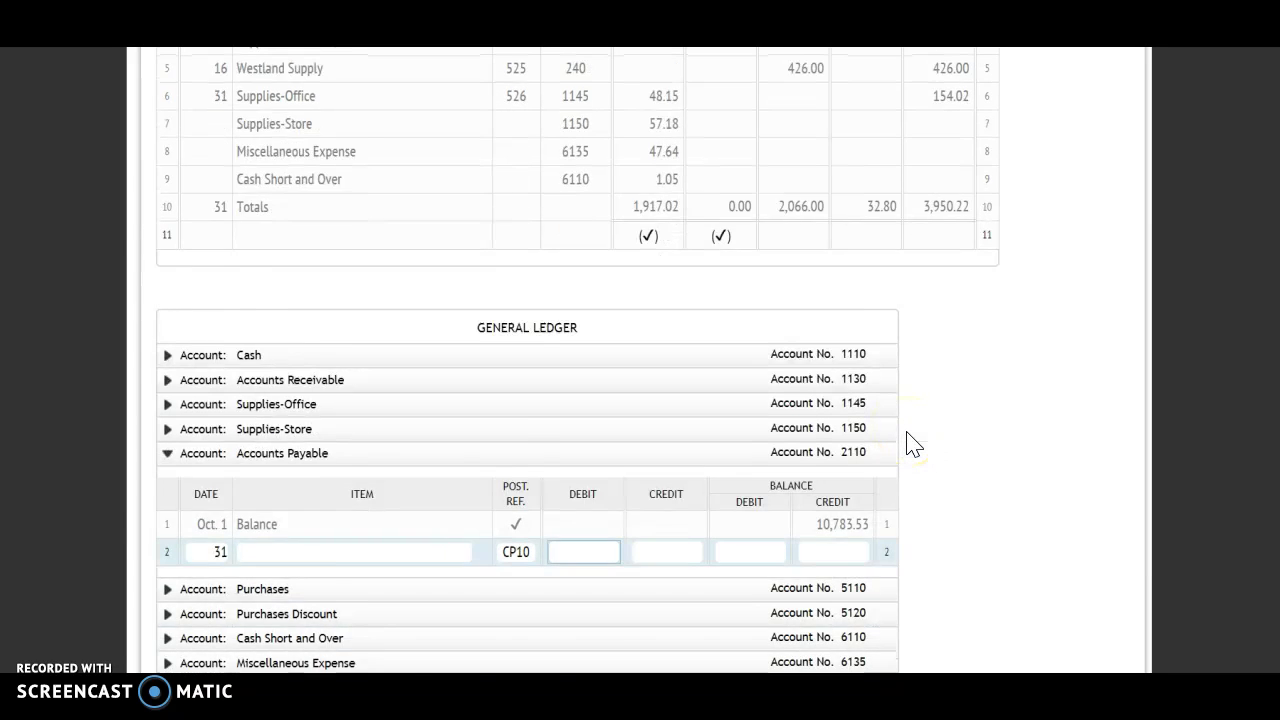
scroll(900, 446, up, 1)
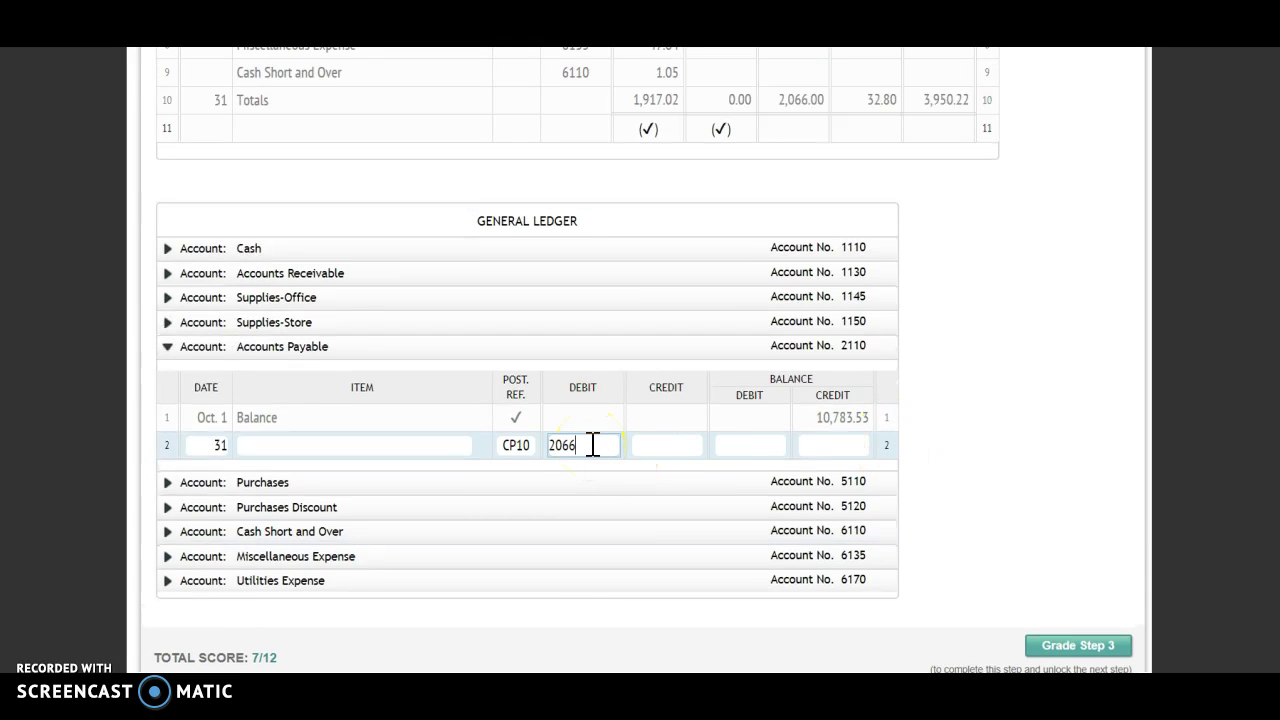
key(Tab)
key(Tab)
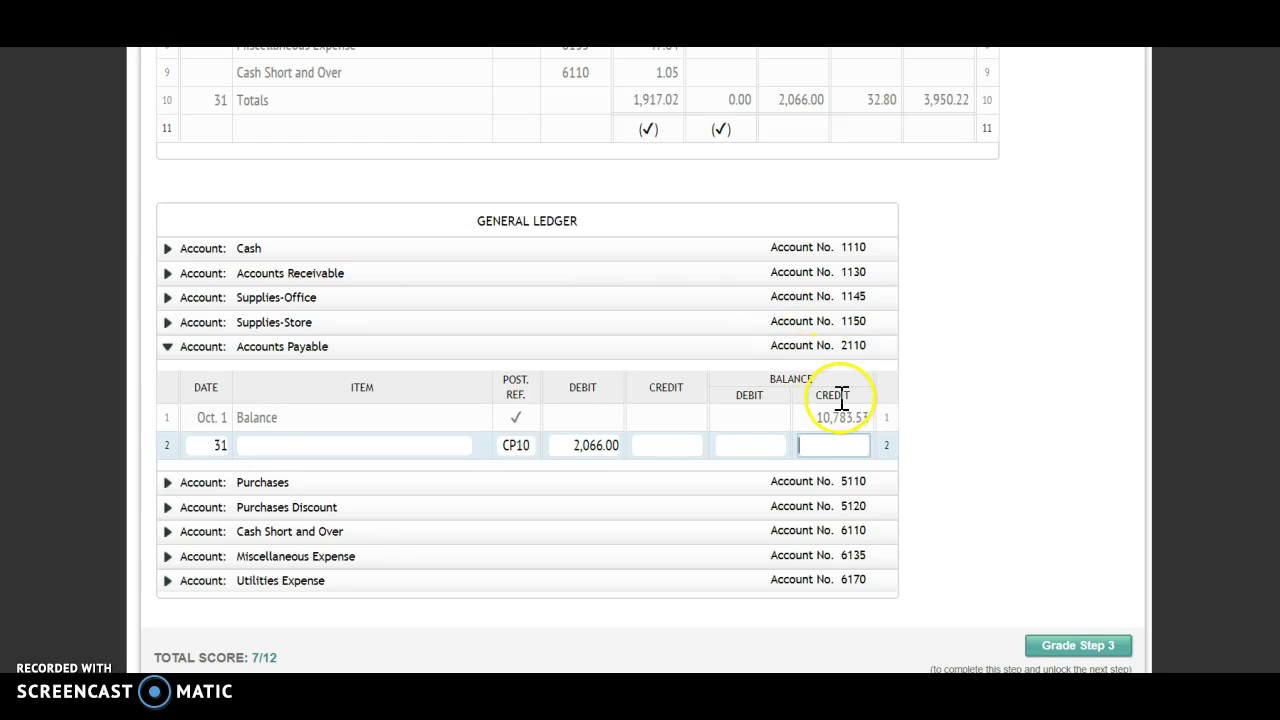
click(830, 446)
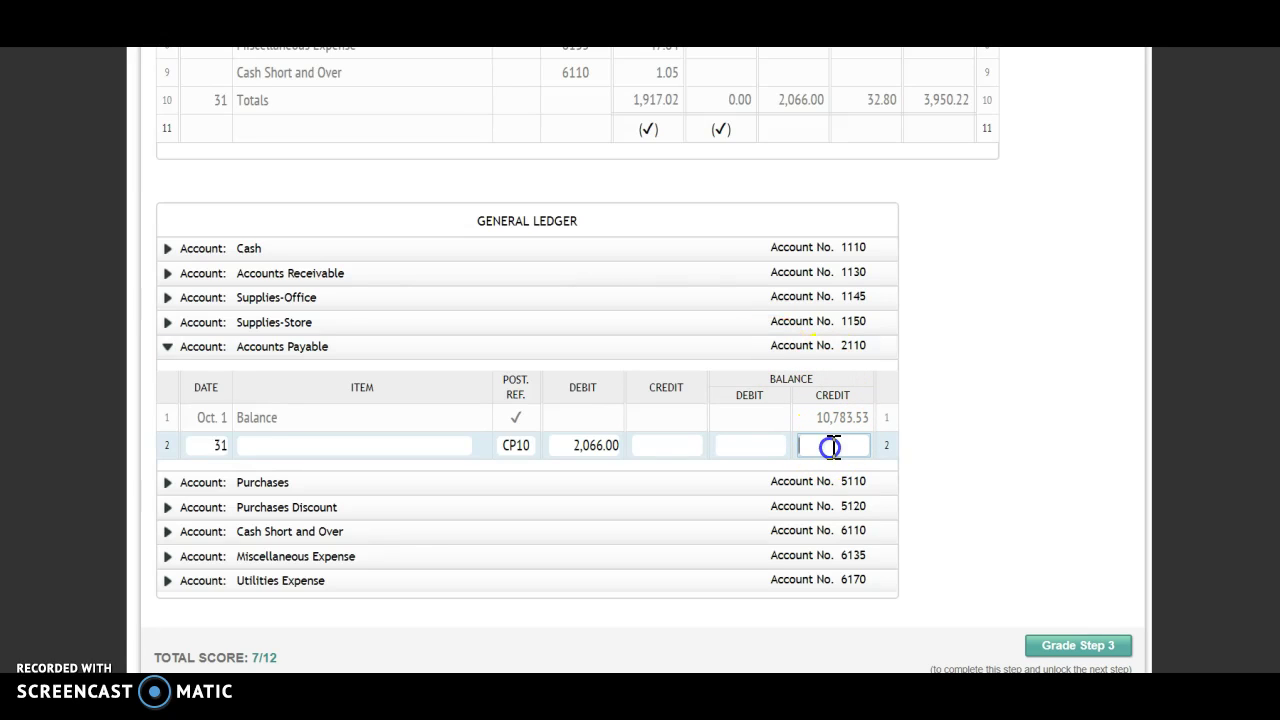
text(8,717.53)
click(1012, 378)
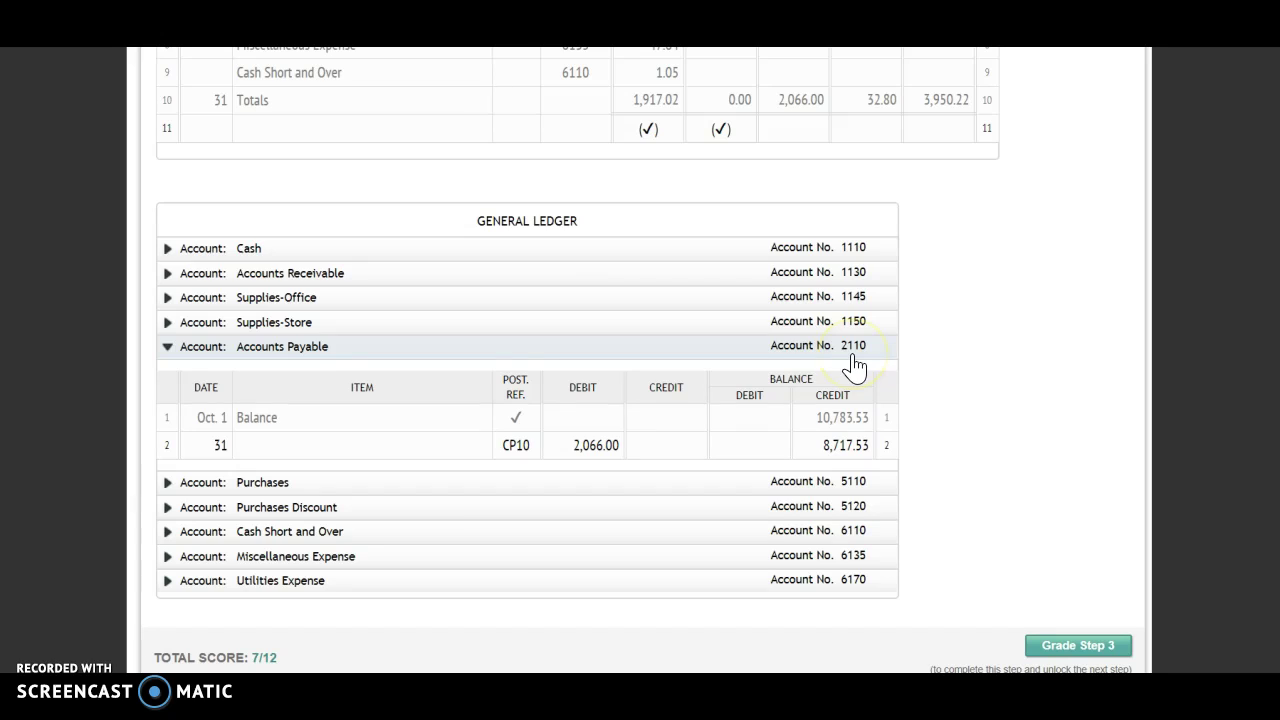
Step: Enter 2110 as the posting reference under the Accounts Payable Debit total
scroll(852, 360, up, 2)
click(817, 343)
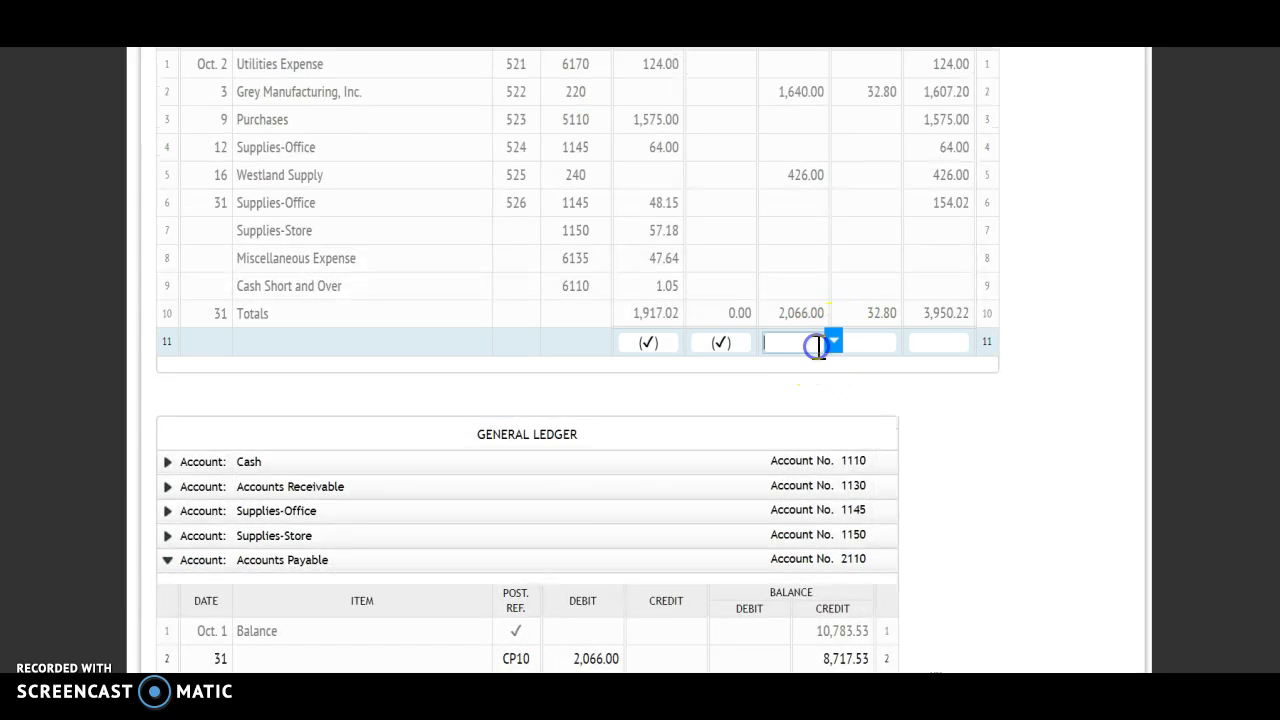
text(2110)
key(Tab)
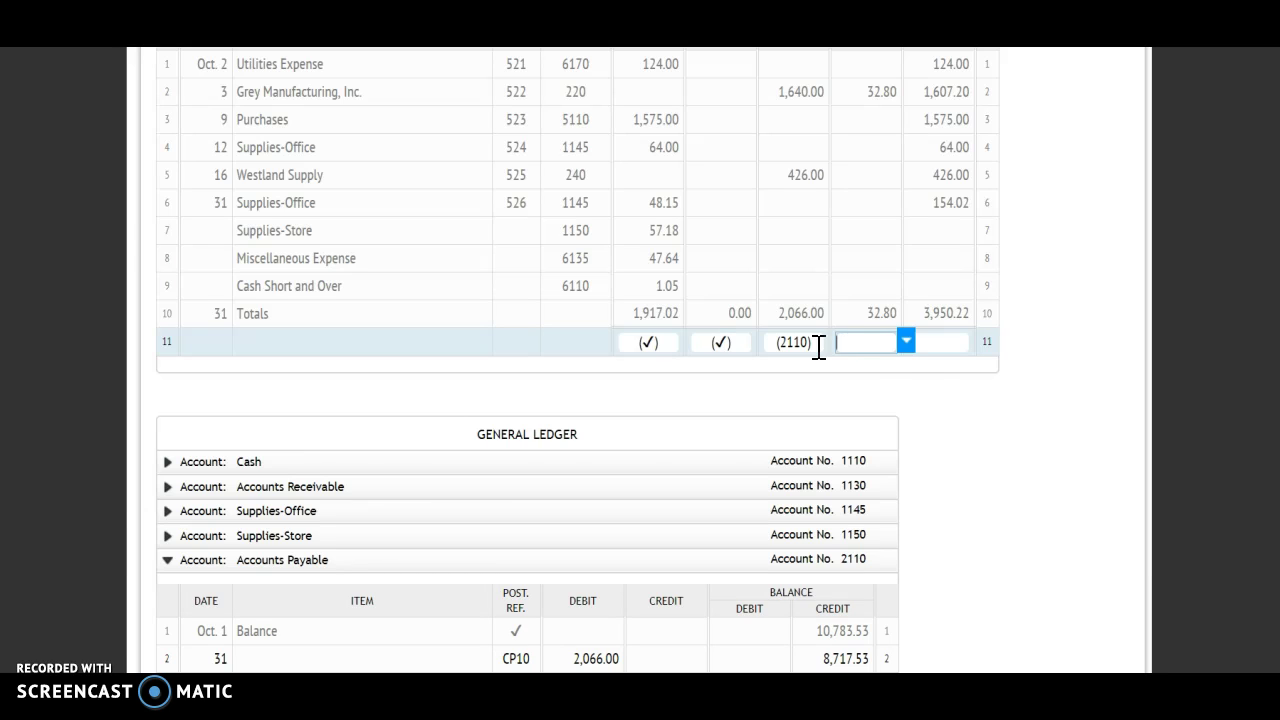
scroll(897, 380, up, 2)
scroll(962, 514, down, 1)
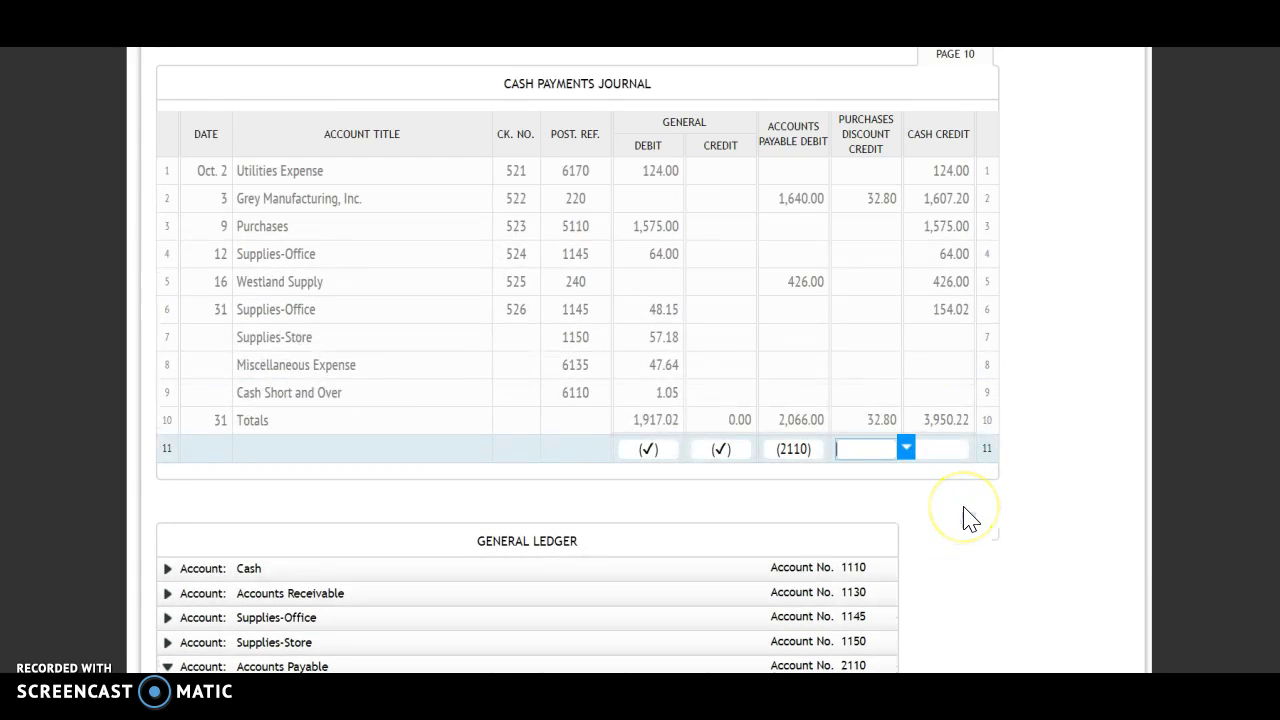
scroll(966, 517, down, 1)
scroll(960, 520, down, 1)
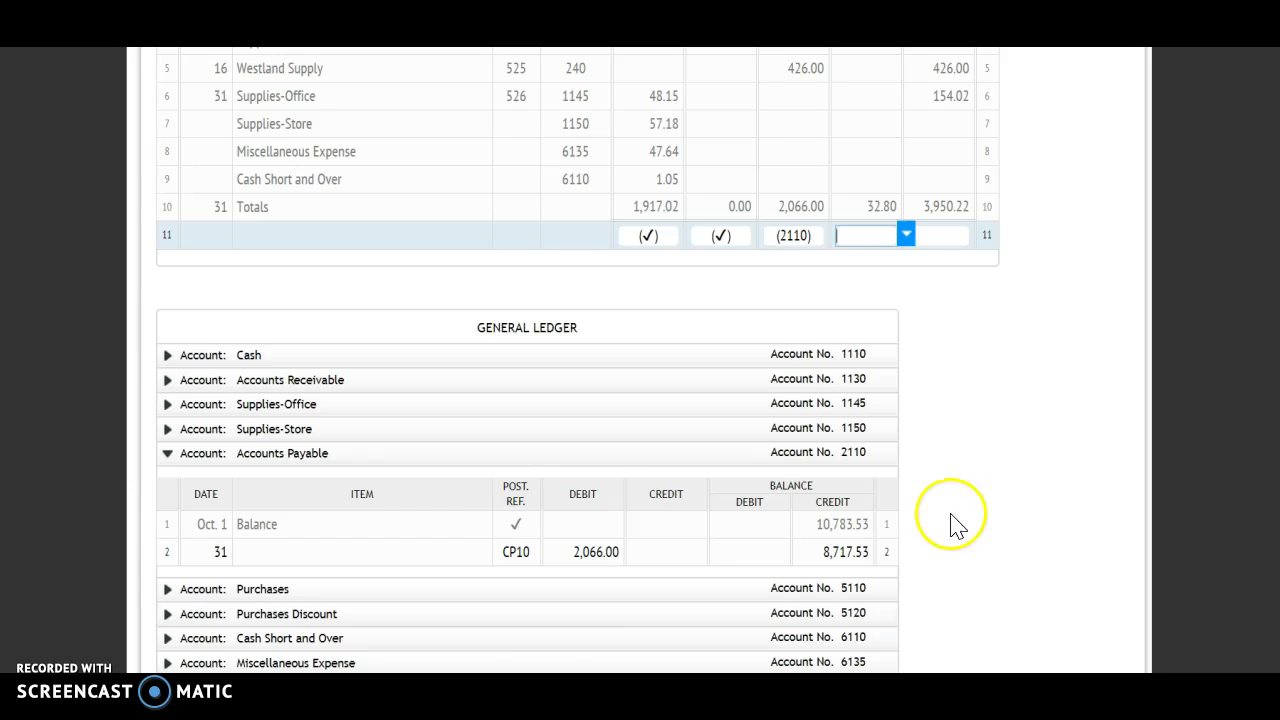
Step: Post an Oct. 31 CP10 credit of 32.80 to Purchases Discount, giving a 654.28 credit balance
click(318, 614)
click(218, 598)
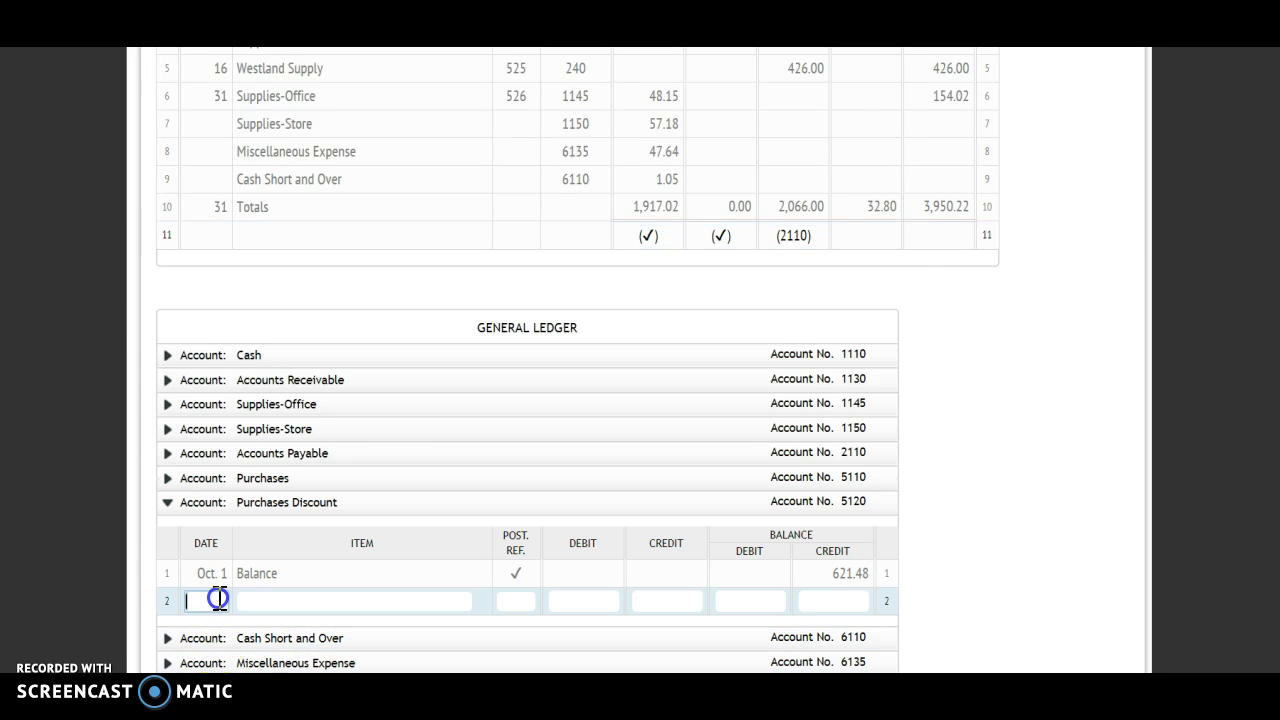
text(31)
click(524, 603)
text(CP10)
key(Tab)
scroll(894, 314, up, 2)
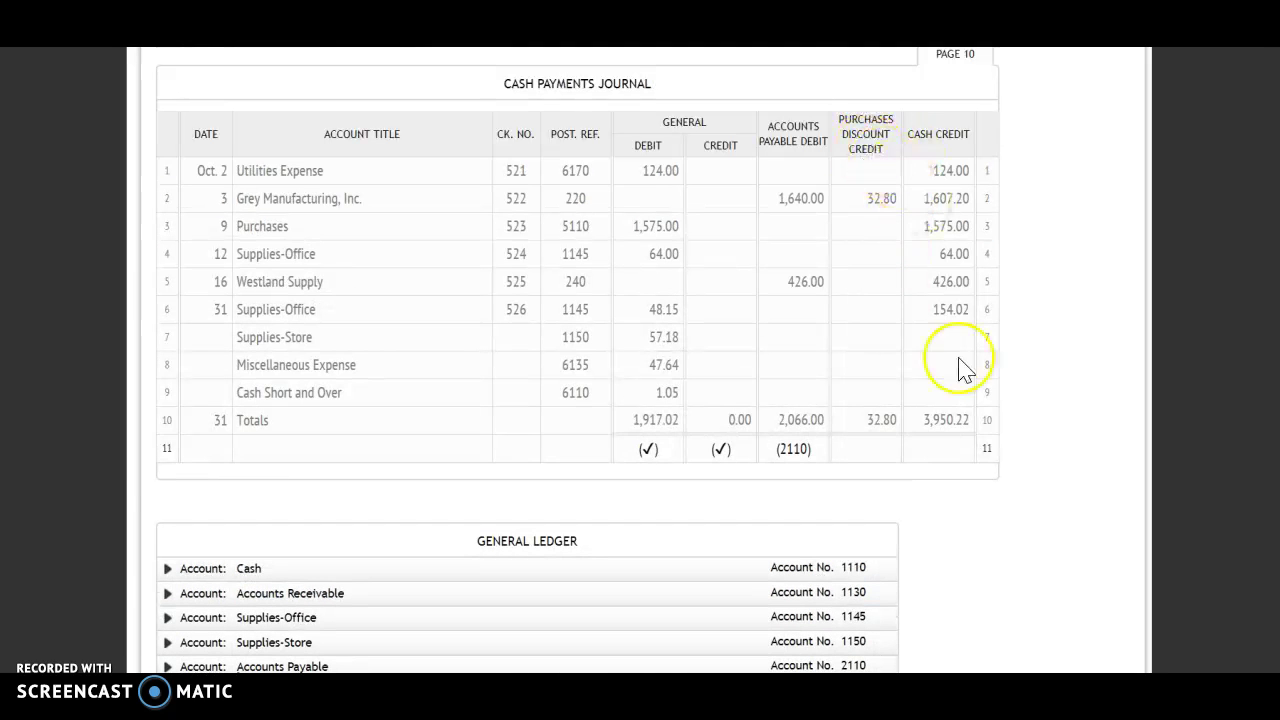
scroll(960, 368, down, 2)
click(678, 601)
text(32.7)
key(BackSpace)
text(80)
key(Tab)
key(Tab)
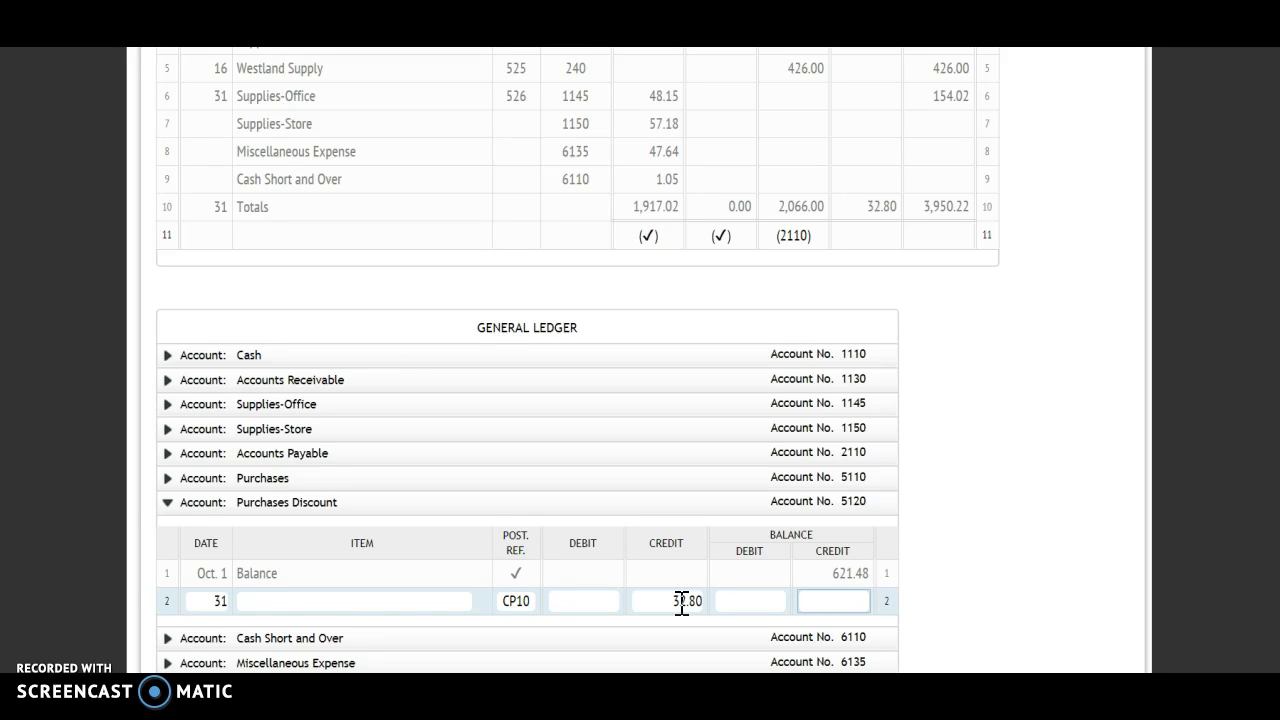
click(843, 603)
text(654.28)
click(987, 558)
click(897, 297)
Step: Enter 5120 as the posting reference under the Purchases Discount Credit total
click(871, 235)
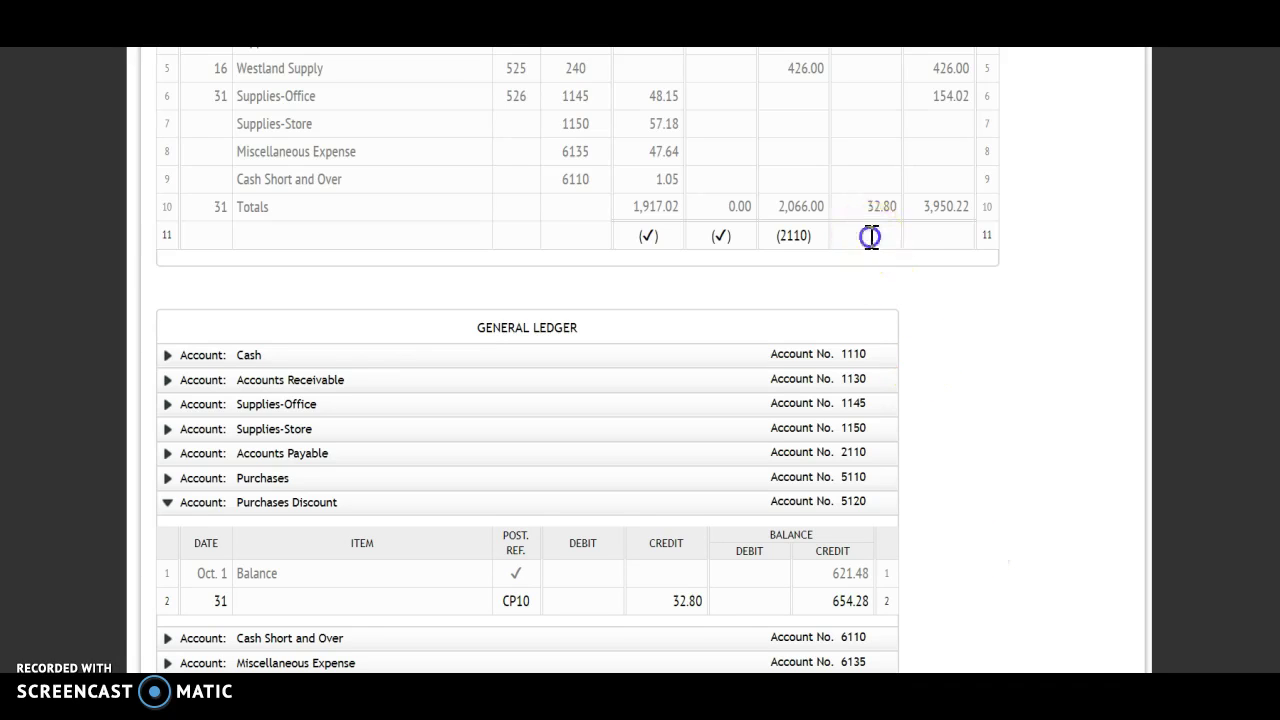
text(5120)
click(1092, 370)
scroll(1098, 381, up, 2)
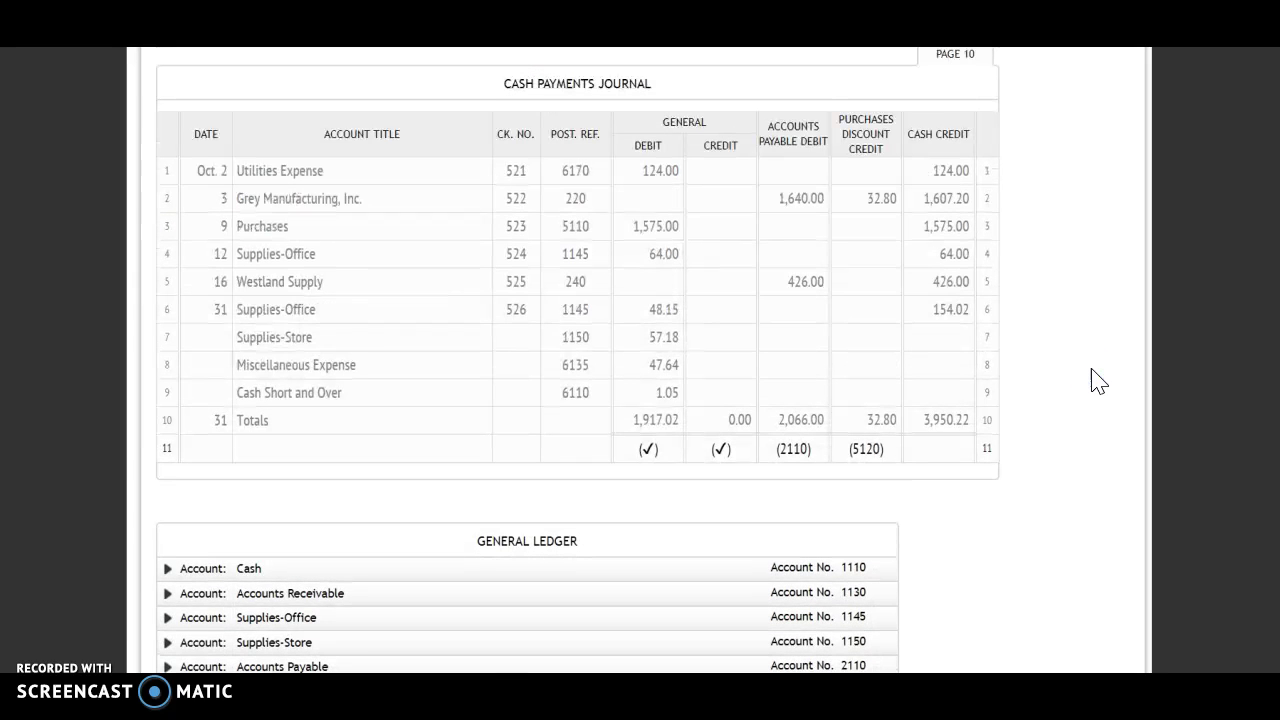
click(365, 572)
Step: Post an Oct. 31 CP10 credit of 3,950.22 to Cash, leaving a 12,504.97 debit balance
click(197, 651)
click(200, 662)
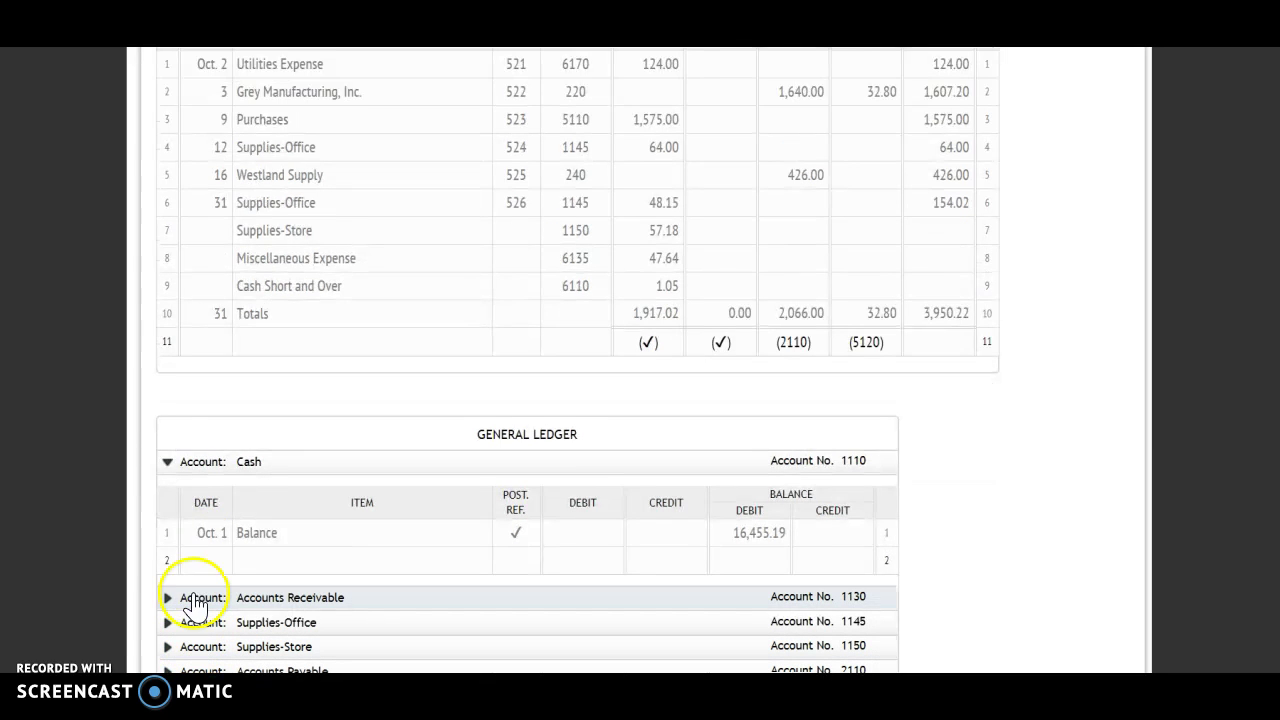
text(31)
click(522, 565)
text(CP10)
key(Tab)
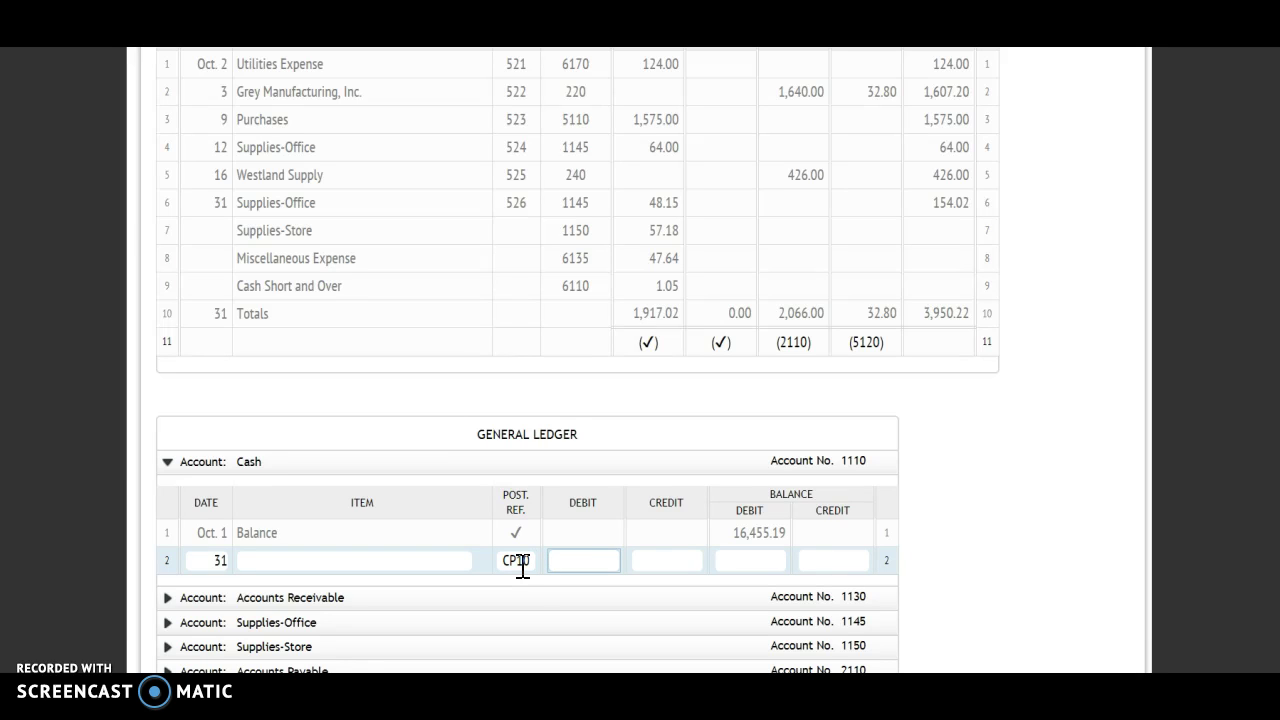
scroll(1110, 203, up, 1)
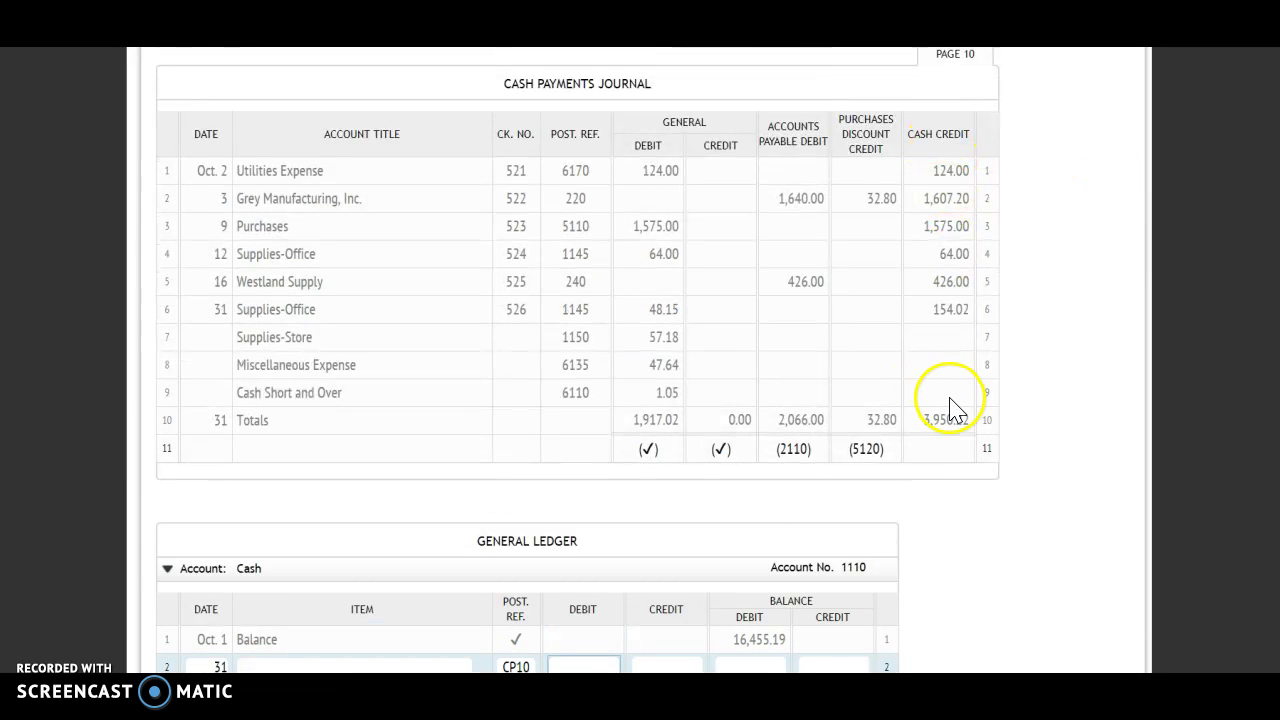
scroll(950, 410, down, 2)
click(672, 458)
text(3,950.22)
key(Tab)
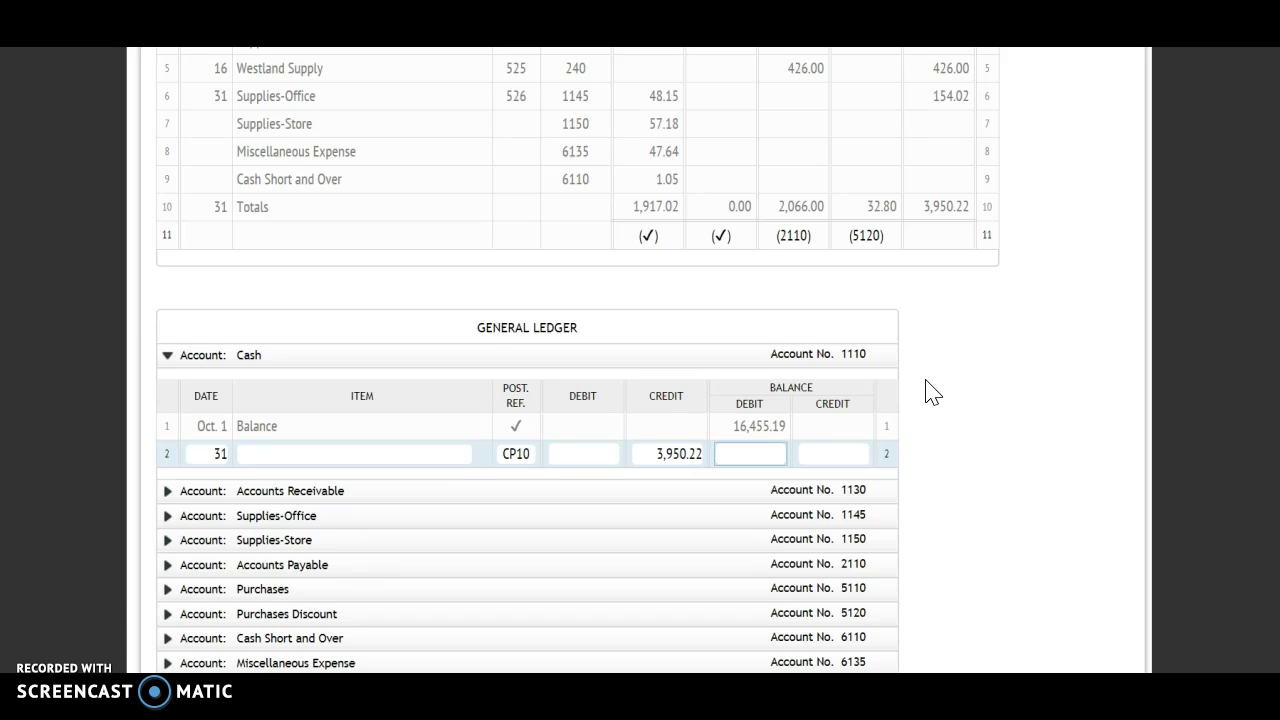
text(12504.97)
click(928, 390)
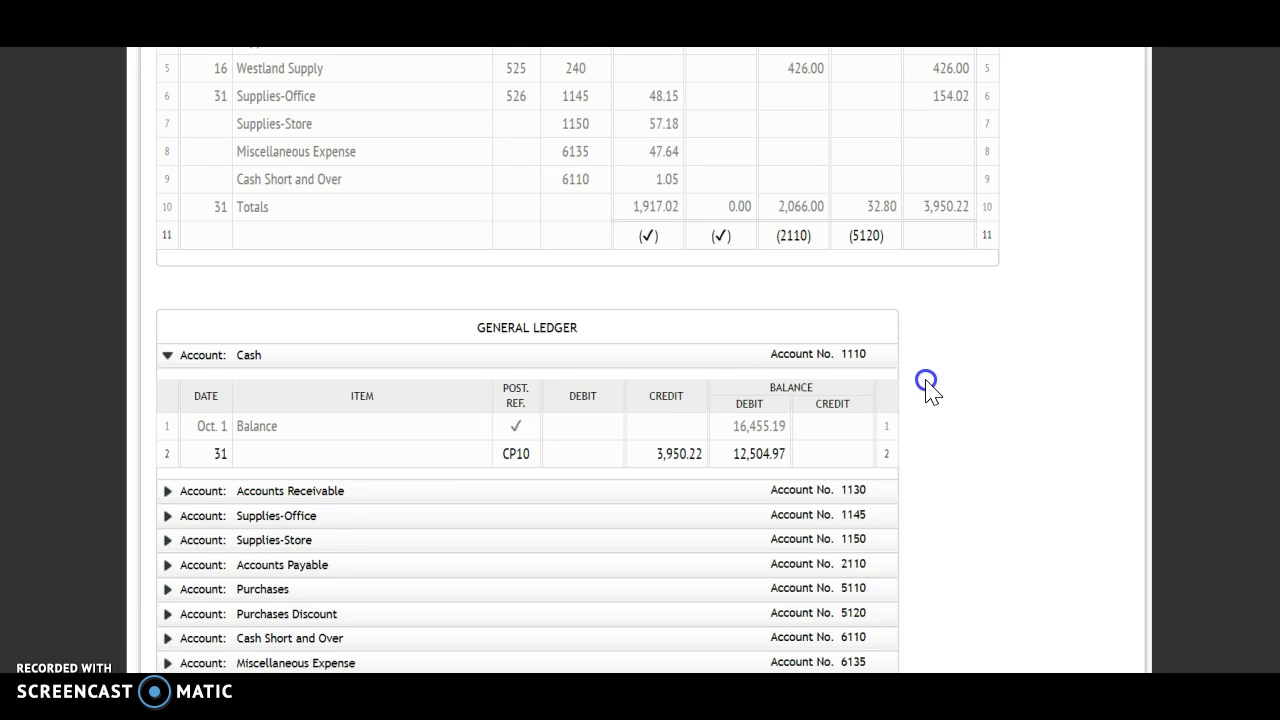
Step: Enter 1110 as the posting reference under the Cash Credit total
click(941, 237)
text(1110)
click(951, 434)
scroll(1035, 440, up, 3)
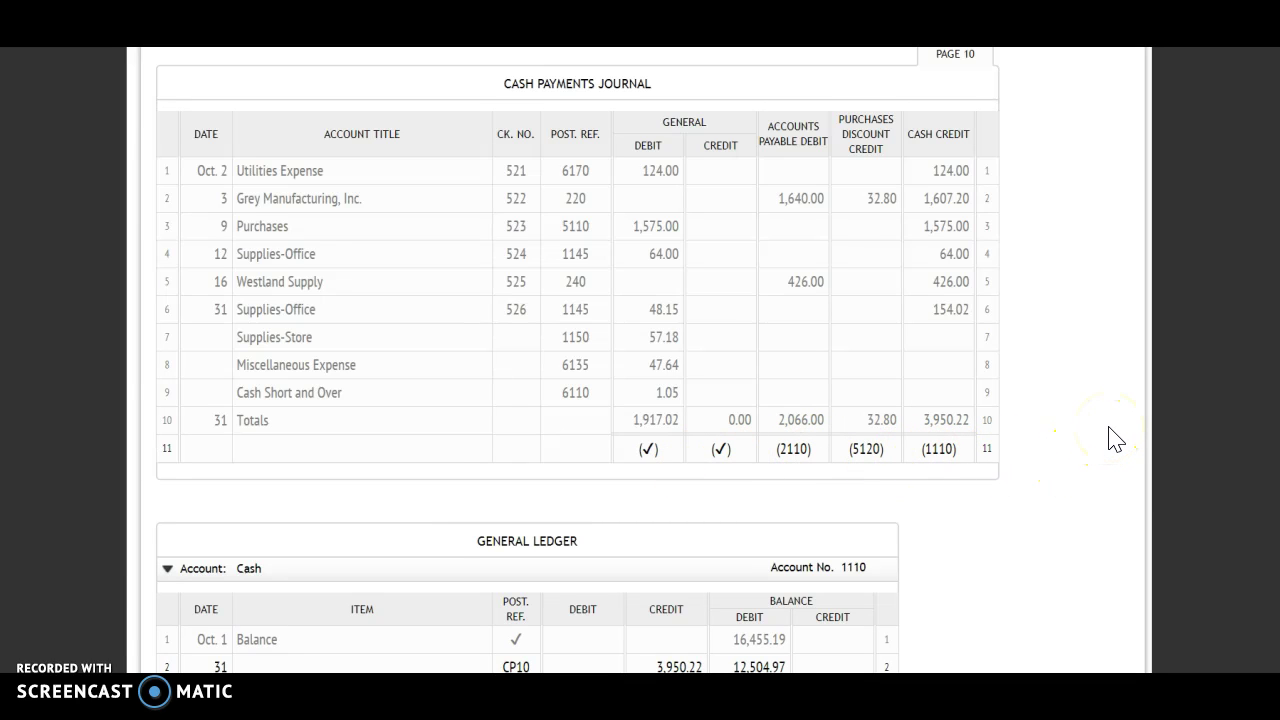
scroll(1115, 440, down, 5)
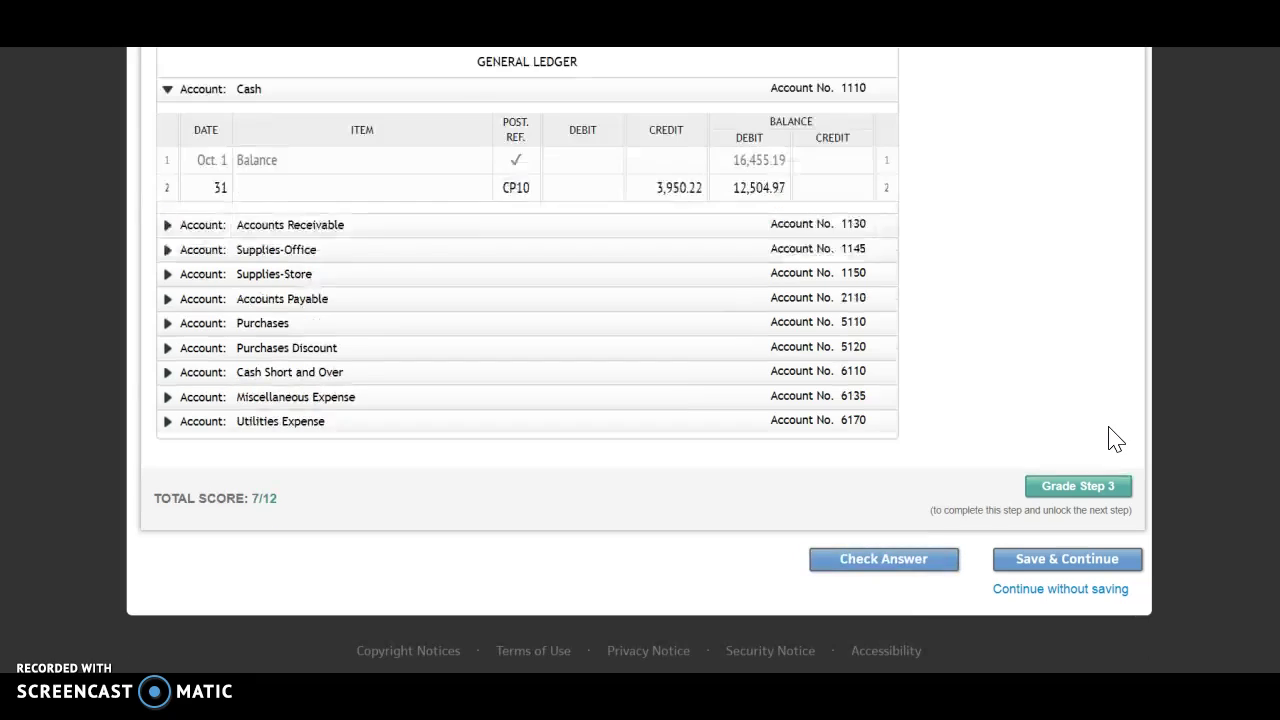